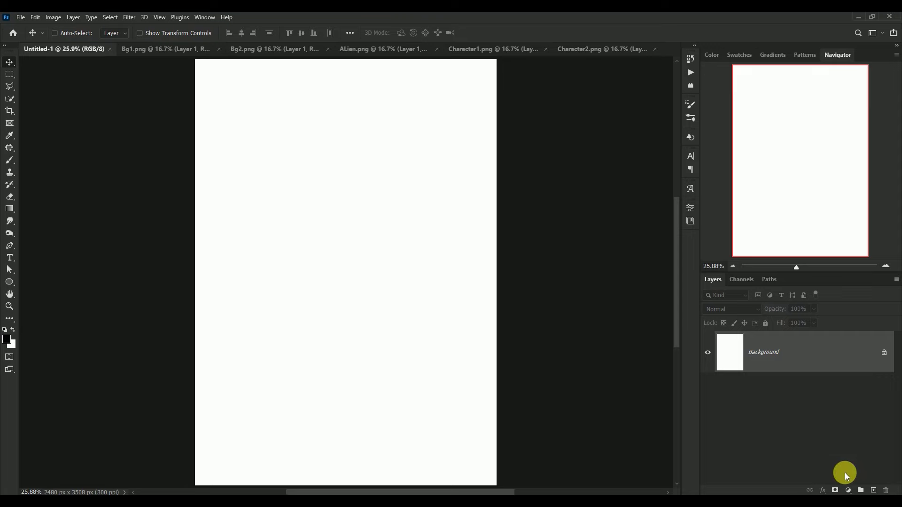
- Add a Solid Color fill layer with hex 575252 covering the whole canvas
{"action": "left_click", "coordinate": [848, 490]}
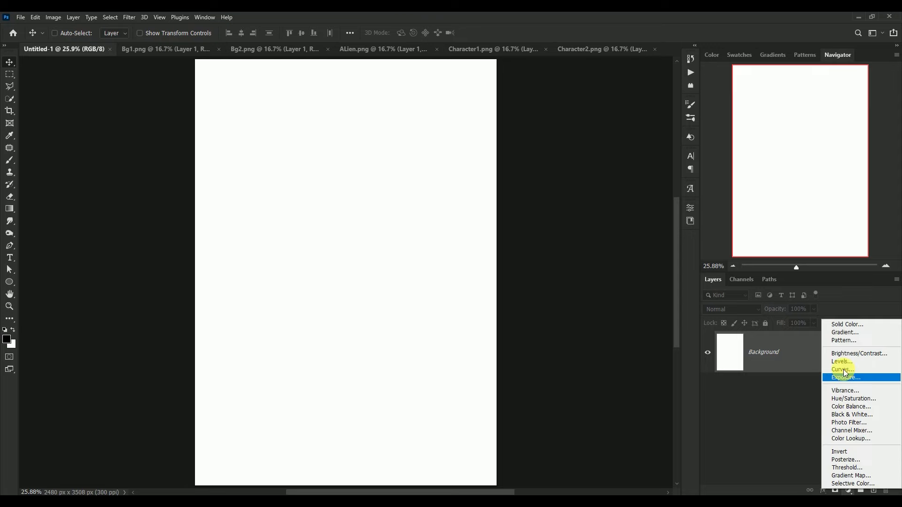
{"action": "left_click", "coordinate": [840, 325]}
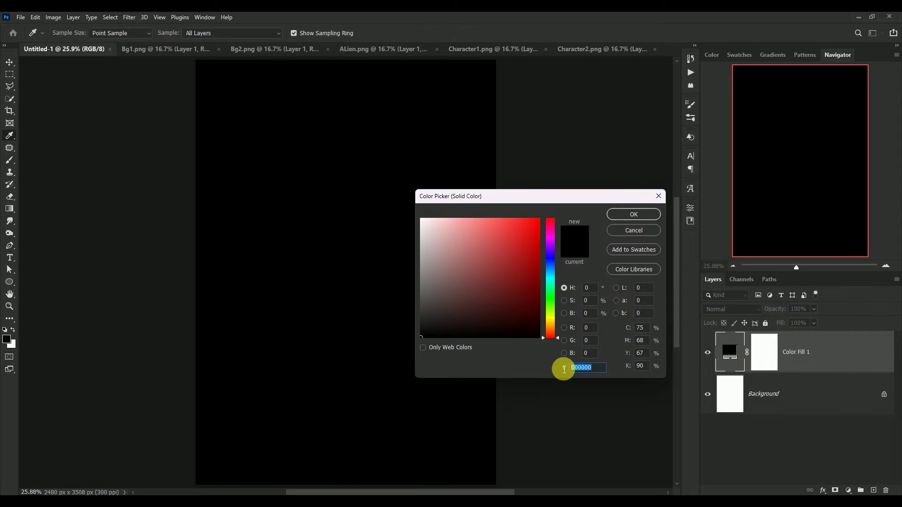
{"action": "type", "text": "5"}
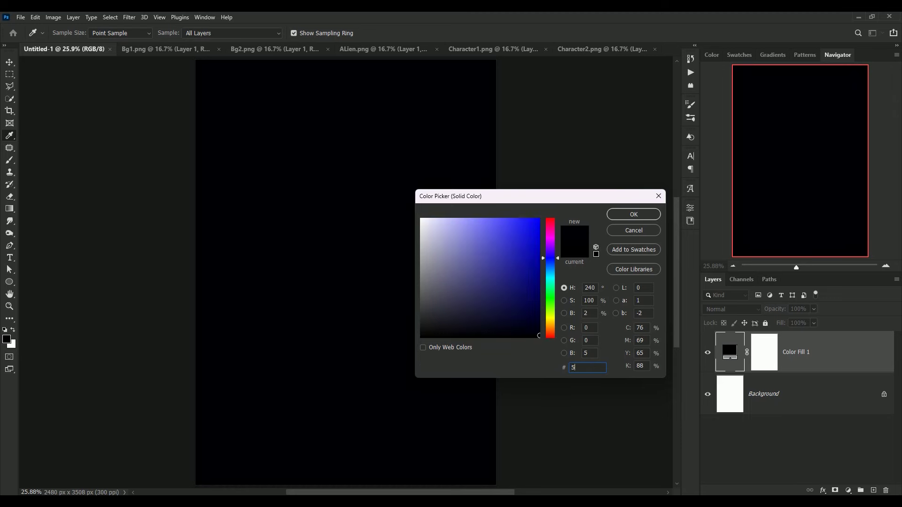
{"action": "type", "text": "75"}
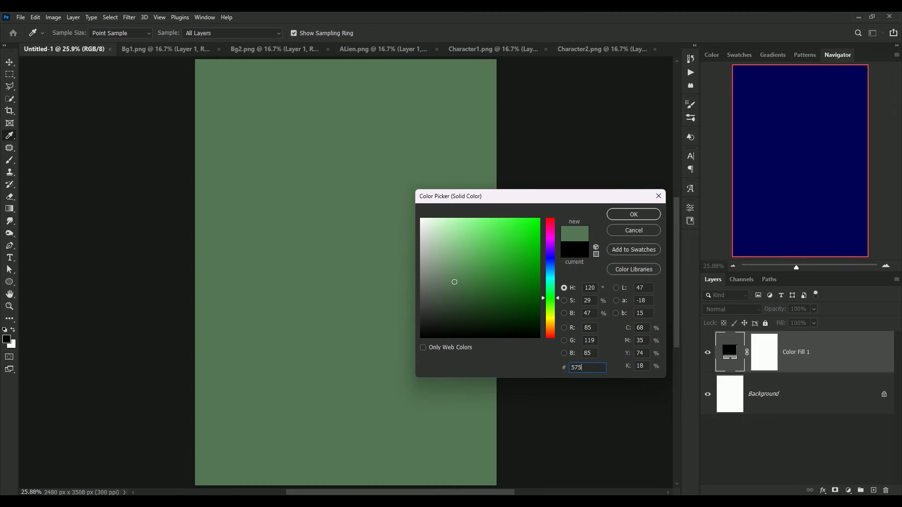
{"action": "type", "text": "252"}
{"action": "left_click", "coordinate": [535, 361]}
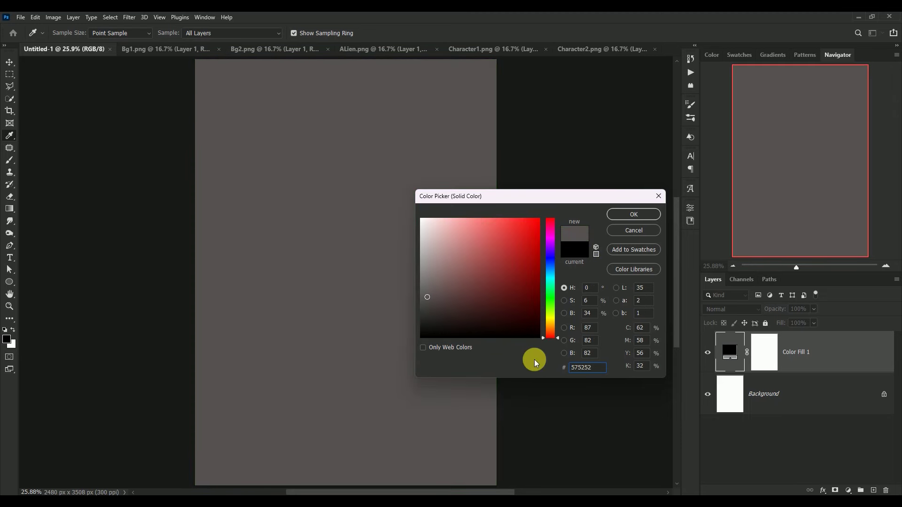
{"action": "left_click", "coordinate": [628, 214]}
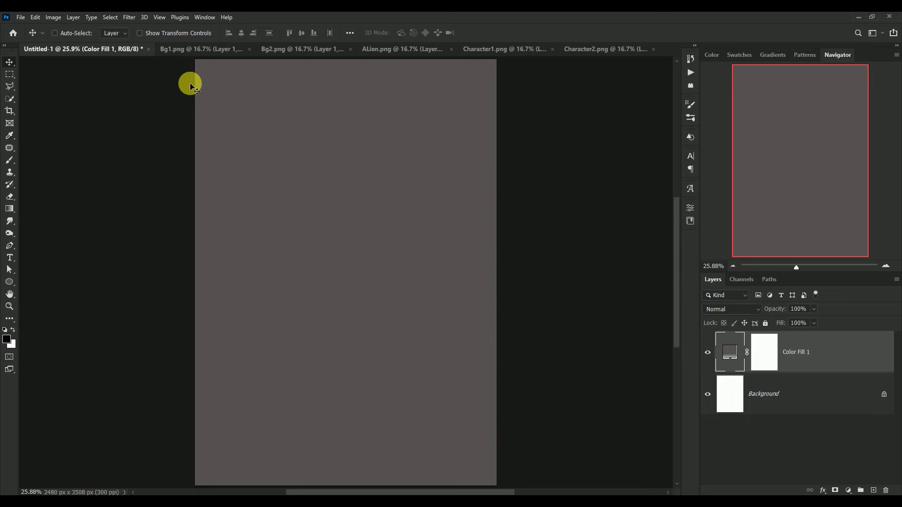
- Drag the Bg1 landscape into the poster, convert it to a smart object and lower it
{"action": "left_click", "coordinate": [181, 50]}
{"action": "mouse_move", "coordinate": [363, 254]}
{"action": "left_mouse_down"}
{"action": "mouse_move", "coordinate": [381, 305]}
{"action": "mouse_move", "coordinate": [376, 266]}
{"action": "mouse_move", "coordinate": [346, 239]}
{"action": "mouse_move", "coordinate": [227, 182]}
{"action": "mouse_move", "coordinate": [131, 109]}
{"action": "mouse_move", "coordinate": [77, 49]}
{"action": "mouse_move", "coordinate": [369, 275]}
{"action": "left_mouse_up"}
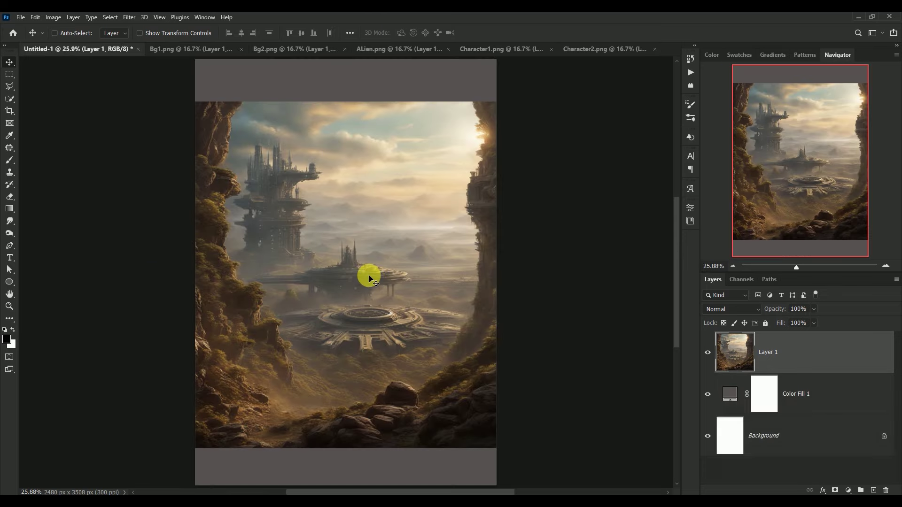
{"action": "right_click", "coordinate": [809, 352]}
{"action": "left_click", "coordinate": [757, 228]}
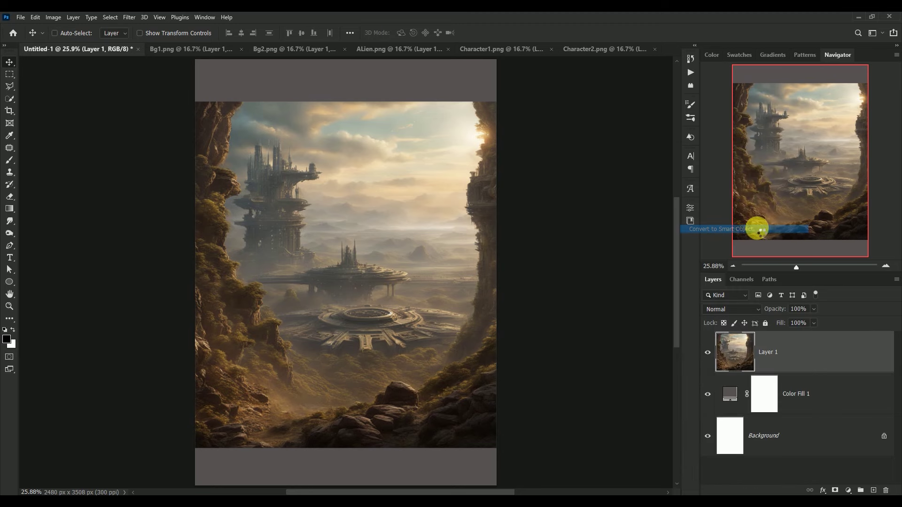
{"action": "mouse_move", "coordinate": [381, 282]}
{"action": "left_mouse_down"}
{"action": "mouse_move", "coordinate": [368, 326]}
{"action": "mouse_move", "coordinate": [372, 354]}
{"action": "mouse_move", "coordinate": [369, 343]}
{"action": "left_mouse_up"}
{"action": "left_click", "coordinate": [707, 353]}
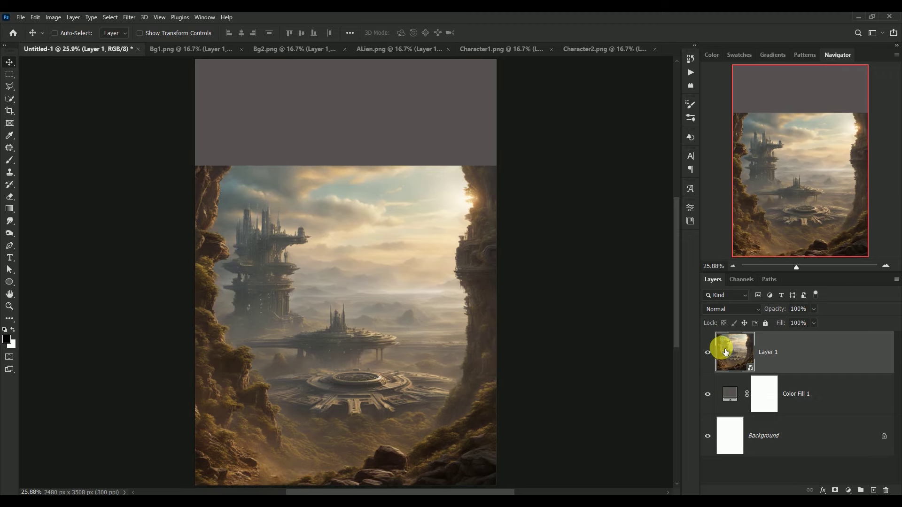
- Mask Layer 1 with a long top-down black-to-white gradient hiding the sky, then reselect its image
{"action": "left_click", "coordinate": [835, 490]}
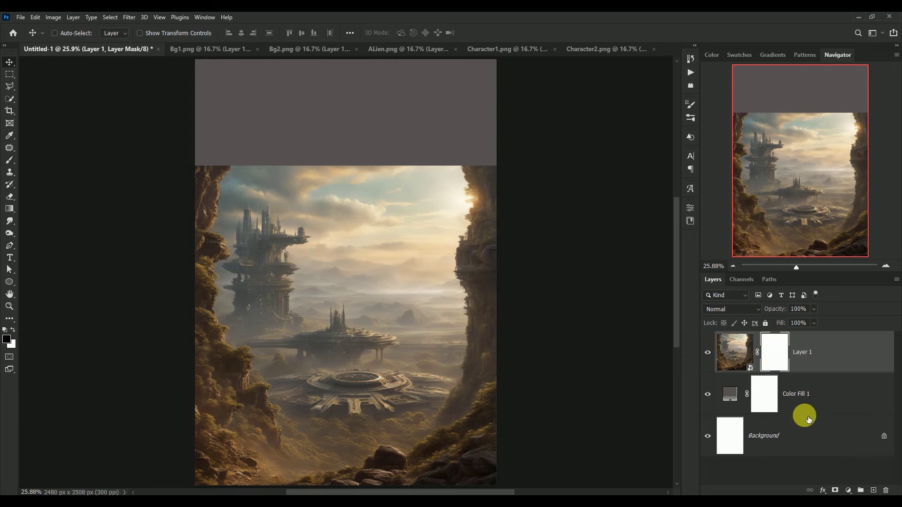
{"action": "left_click", "coordinate": [10, 209]}
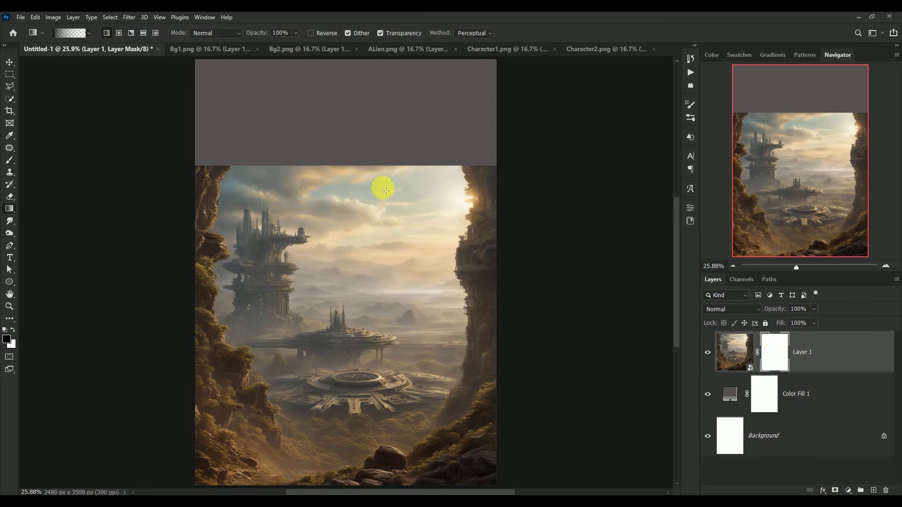
{"action": "left_click_drag", "start_coordinate": [354, 145], "coordinate": [365, 205]}
{"action": "left_click_drag", "start_coordinate": [355, 162], "coordinate": [361, 328]}
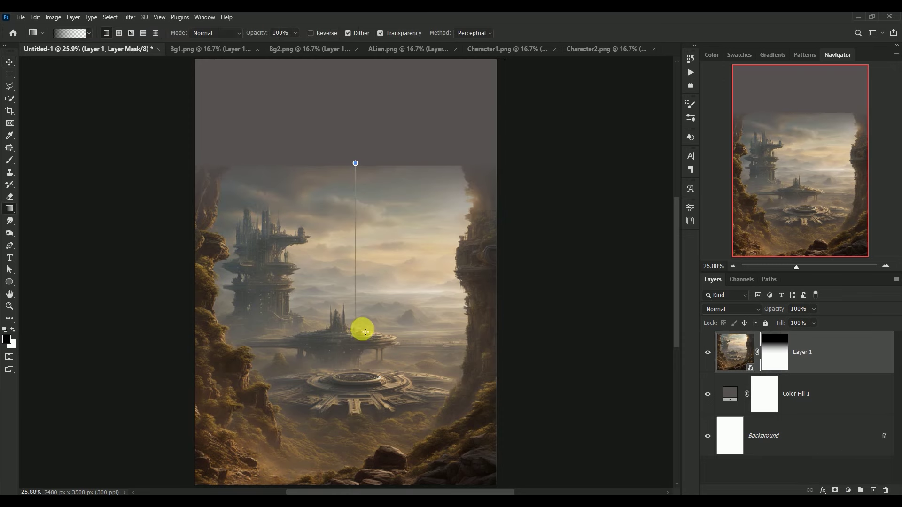
{"action": "left_click_drag", "start_coordinate": [350, 177], "coordinate": [354, 373]}
{"action": "left_click_drag", "start_coordinate": [356, 190], "coordinate": [352, 416]}
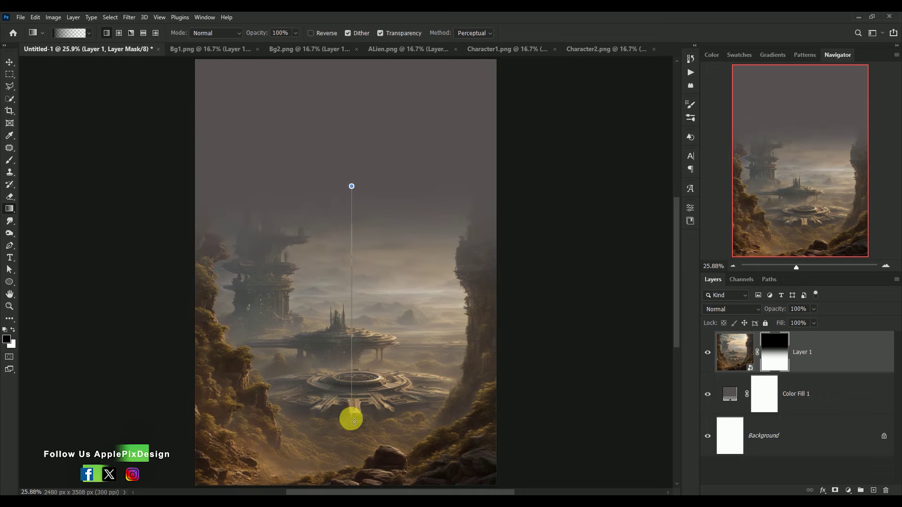
{"action": "left_click", "coordinate": [10, 62]}
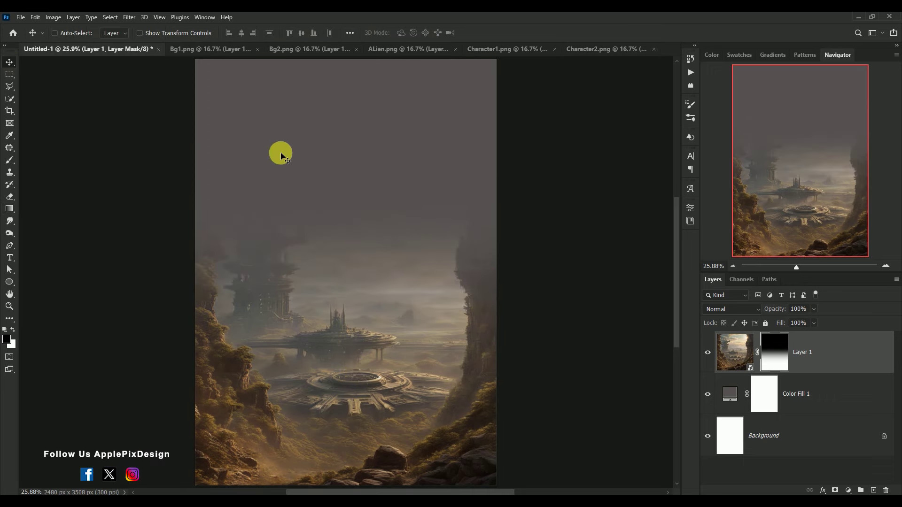
{"action": "left_click", "coordinate": [723, 350]}
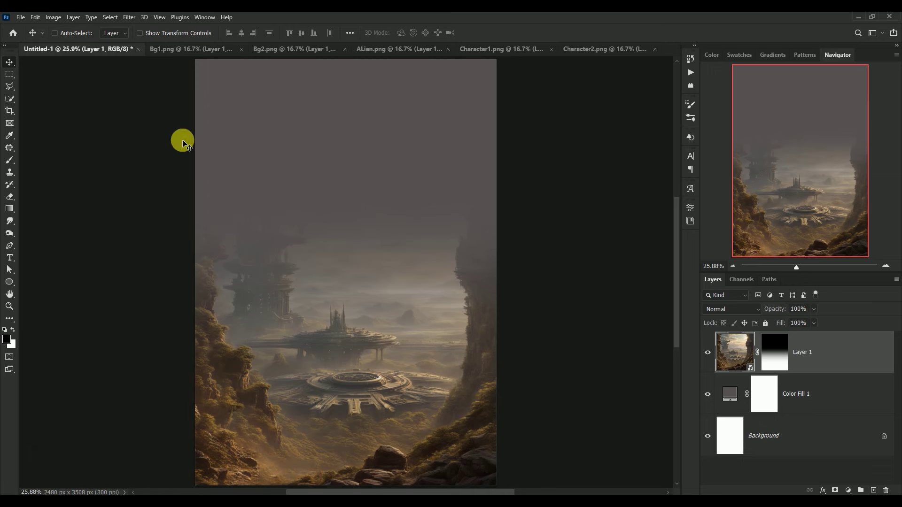
{"action": "left_click", "coordinate": [129, 18]}
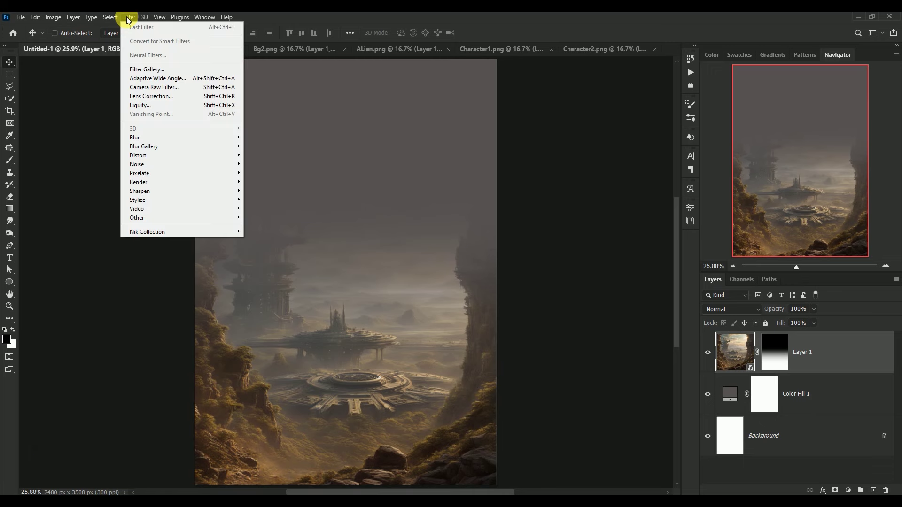
- Apply Camera Raw to the landscape: Temperature -30, Tint +2, Highlights -20, Shadows +14, Clarity +22, Vibrance +10
{"action": "left_click", "coordinate": [135, 88]}
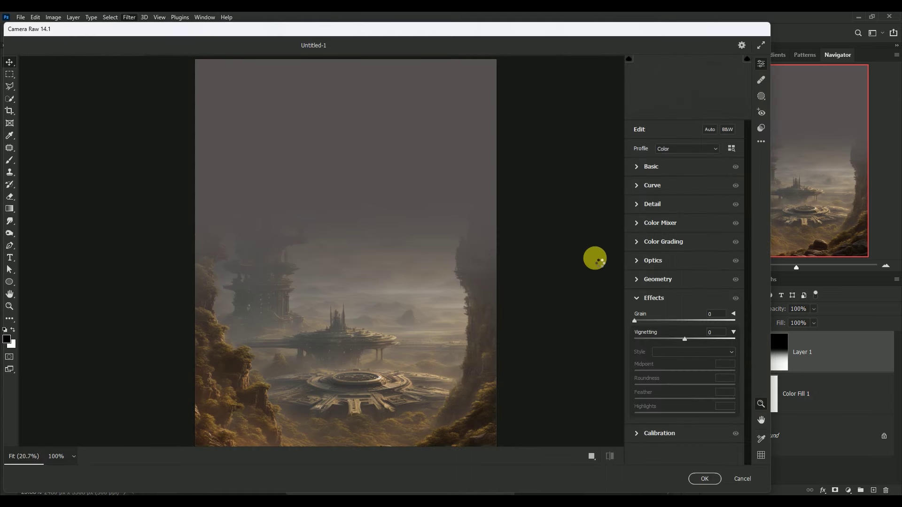
{"action": "left_click", "coordinate": [656, 170]}
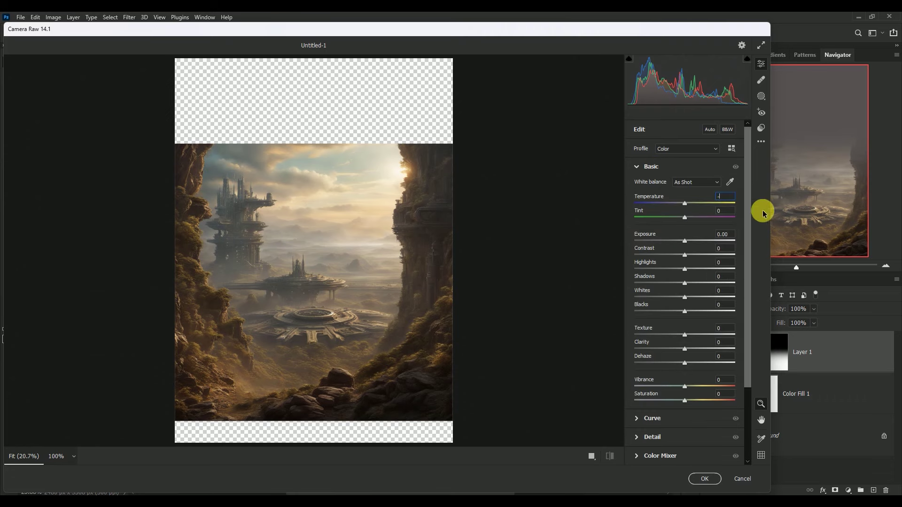
{"action": "type", "text": "30"}
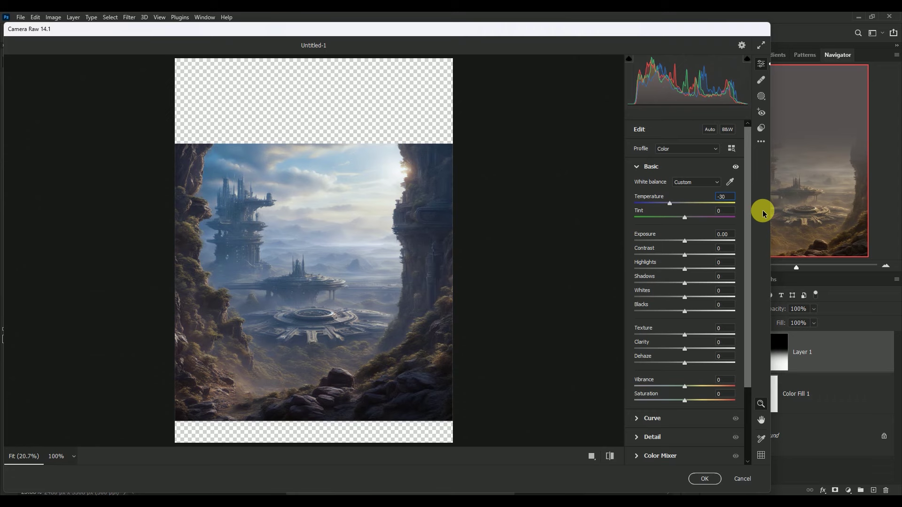
{"action": "key", "text": "Tab"}
{"action": "type", "text": "2"}
{"action": "key", "text": "Tab"}
{"action": "key", "text": "Tab"}
{"action": "key", "text": "Tab"}
{"action": "type", "text": "20"}
{"action": "key", "text": "Tab"}
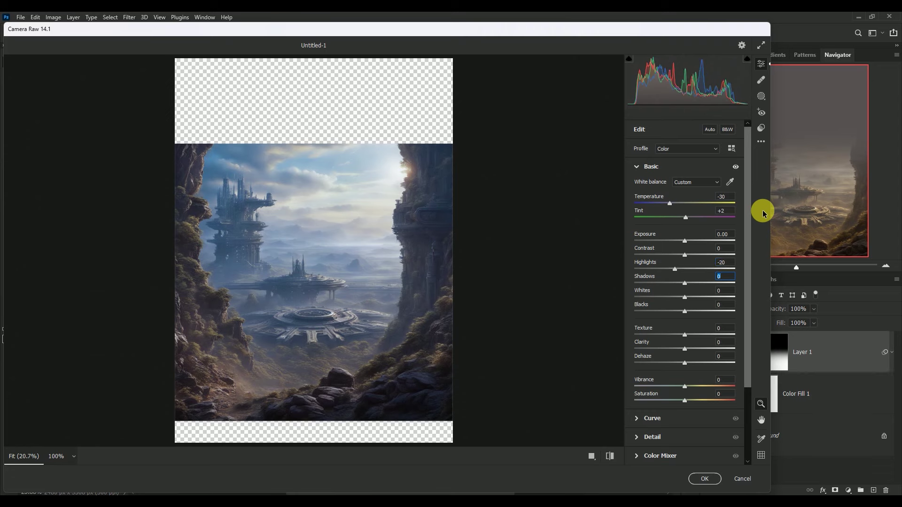
{"action": "type", "text": "+14"}
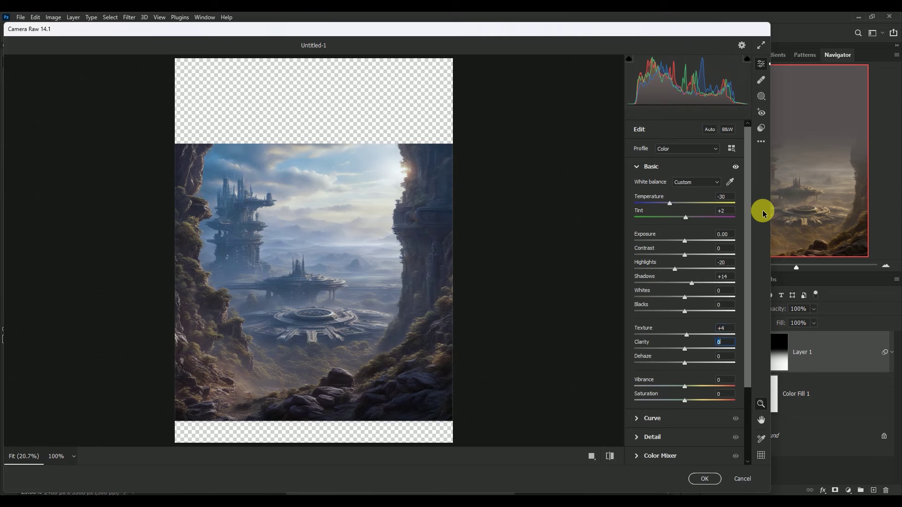
{"action": "type", "text": "22"}
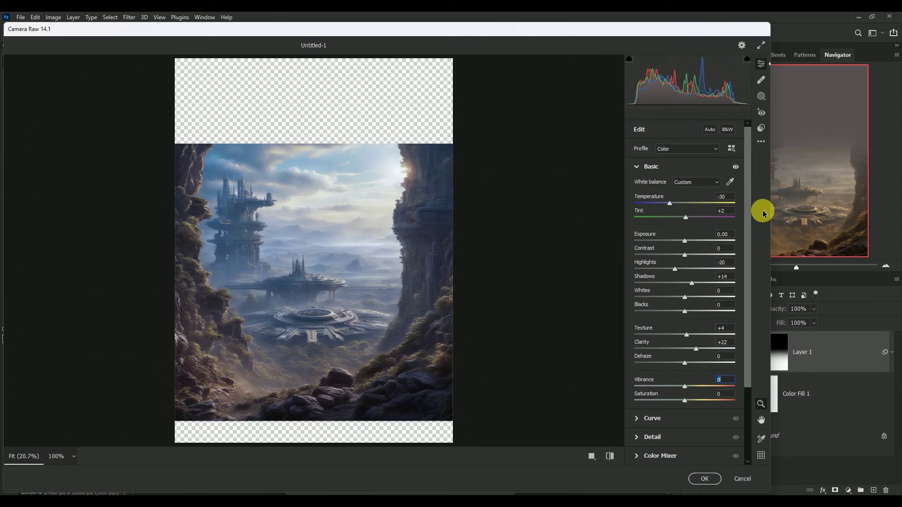
{"action": "type", "text": "0"}
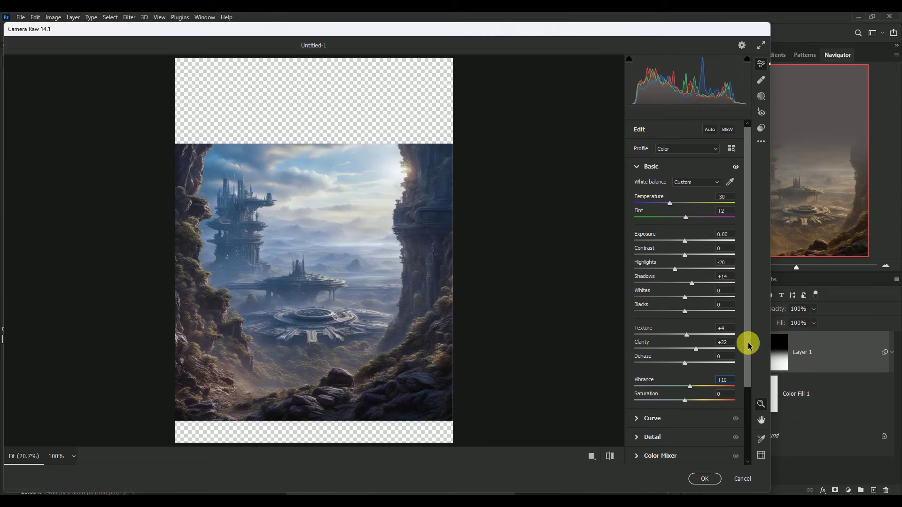
{"action": "left_click", "coordinate": [704, 478]}
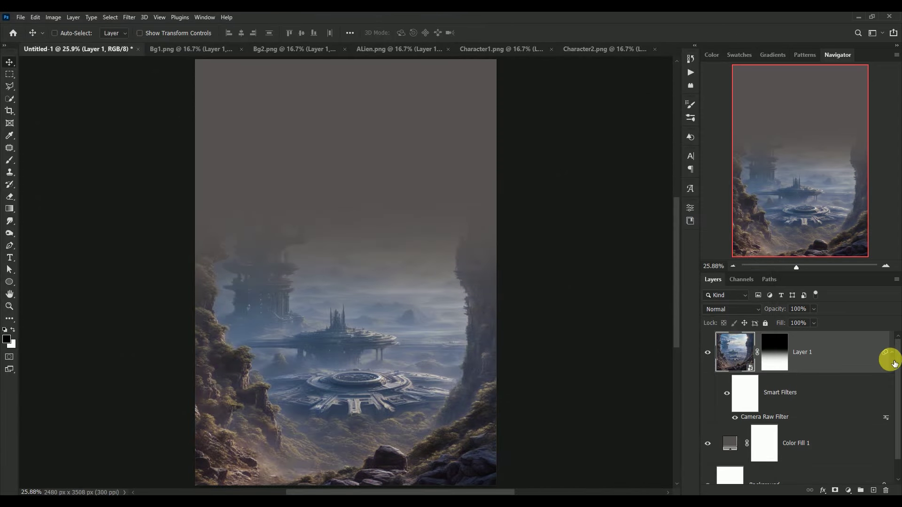
- Clip a Curves layer to Layer 1 with slightly lowered midtones, and add an empty layer above
{"action": "left_click", "coordinate": [894, 361]}
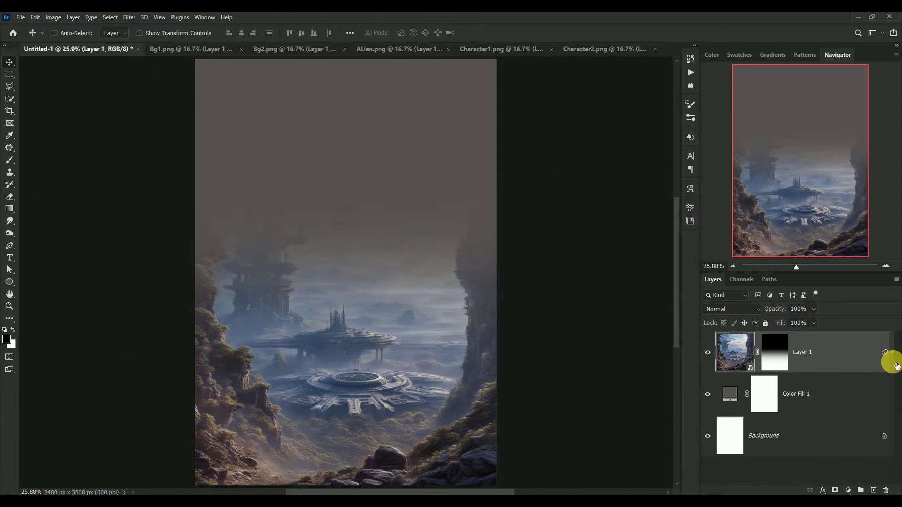
{"action": "left_click", "coordinate": [848, 490]}
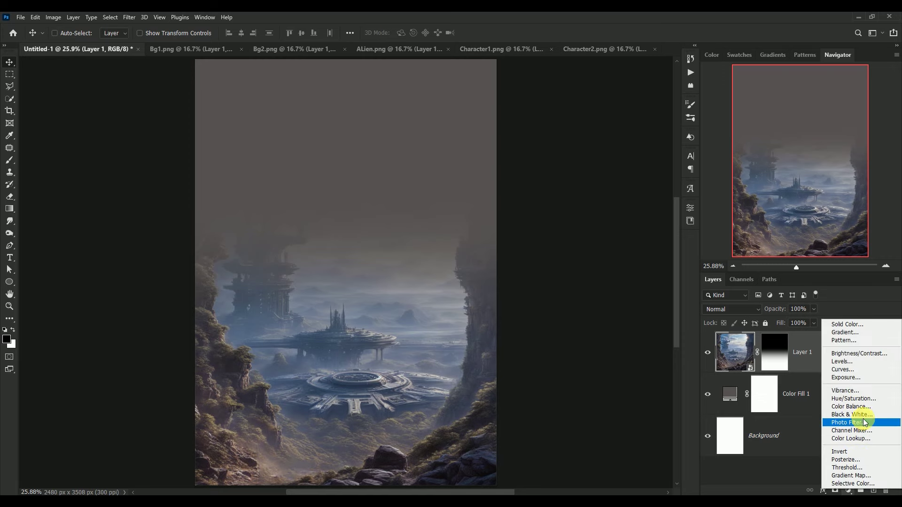
{"action": "left_click", "coordinate": [849, 371]}
{"action": "left_click", "coordinate": [609, 448]}
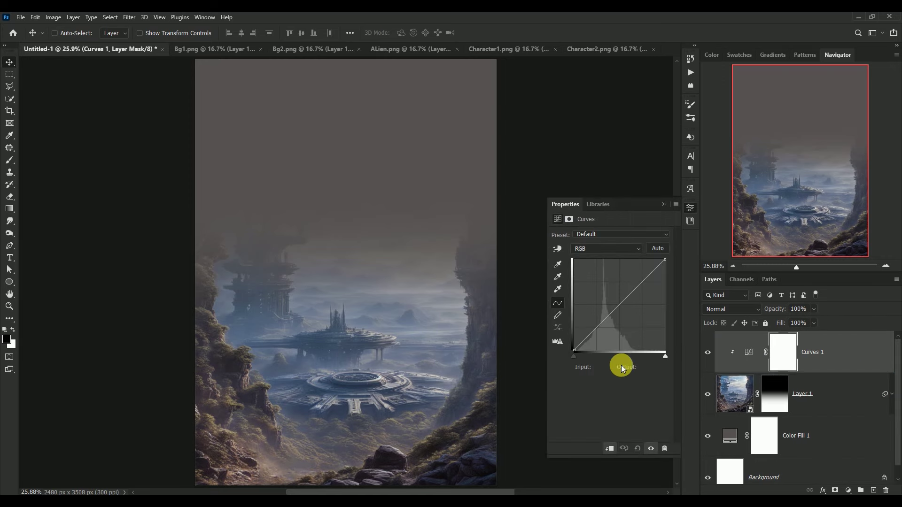
{"action": "left_click_drag", "start_coordinate": [624, 308], "coordinate": [640, 296]}
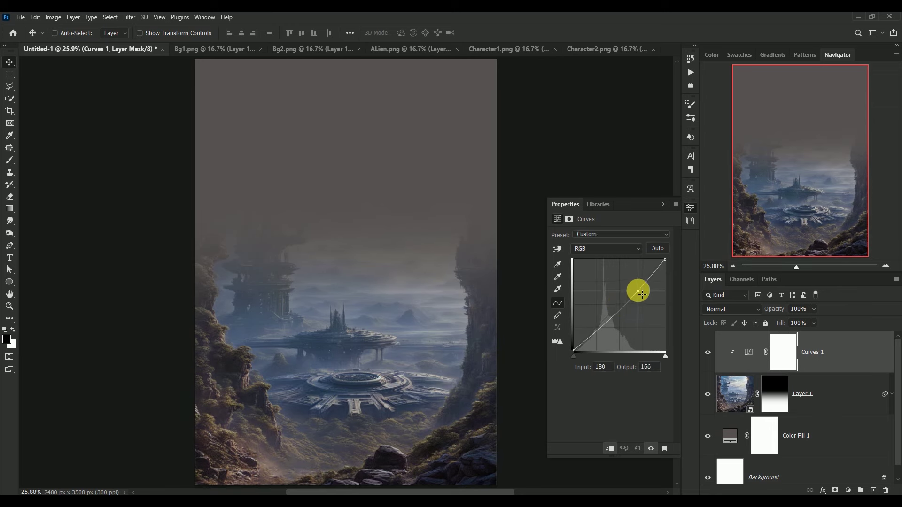
{"action": "left_click_drag", "start_coordinate": [642, 294], "coordinate": [643, 295]}
{"action": "left_click", "coordinate": [663, 204]}
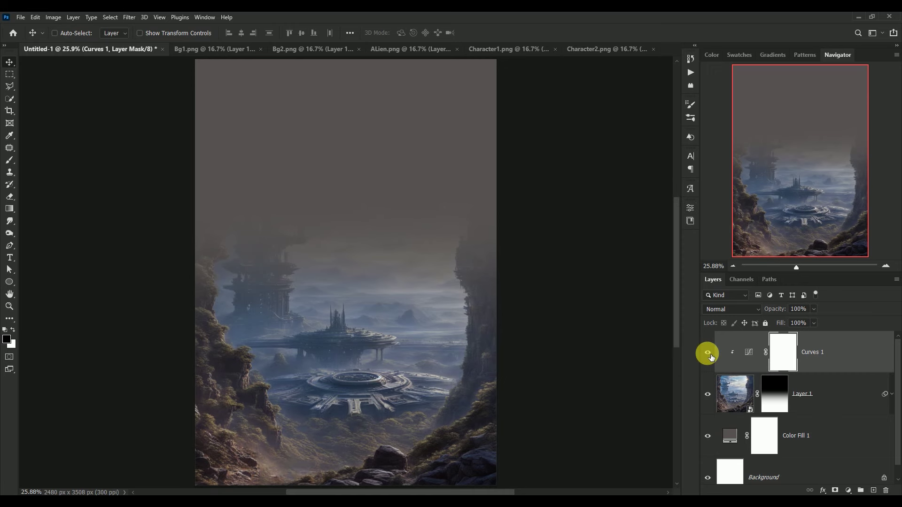
{"action": "left_click", "coordinate": [707, 353]}
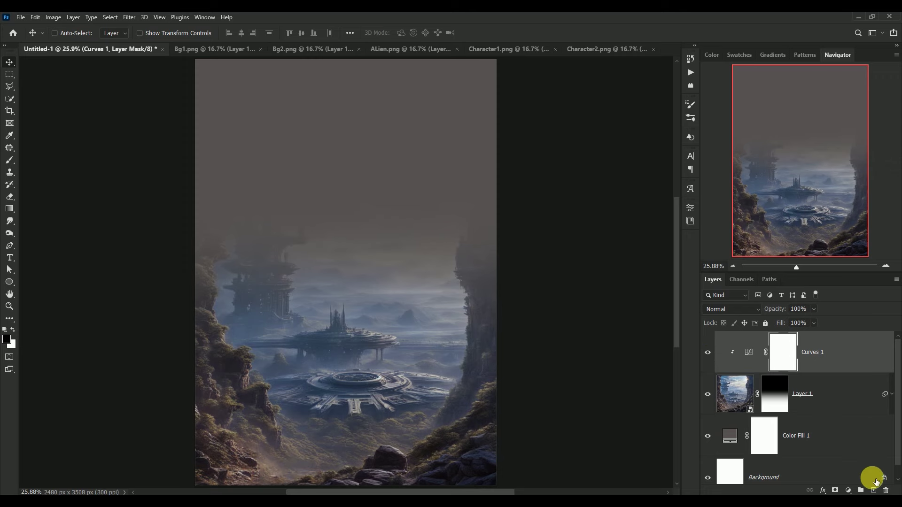
{"action": "left_click", "coordinate": [875, 490]}
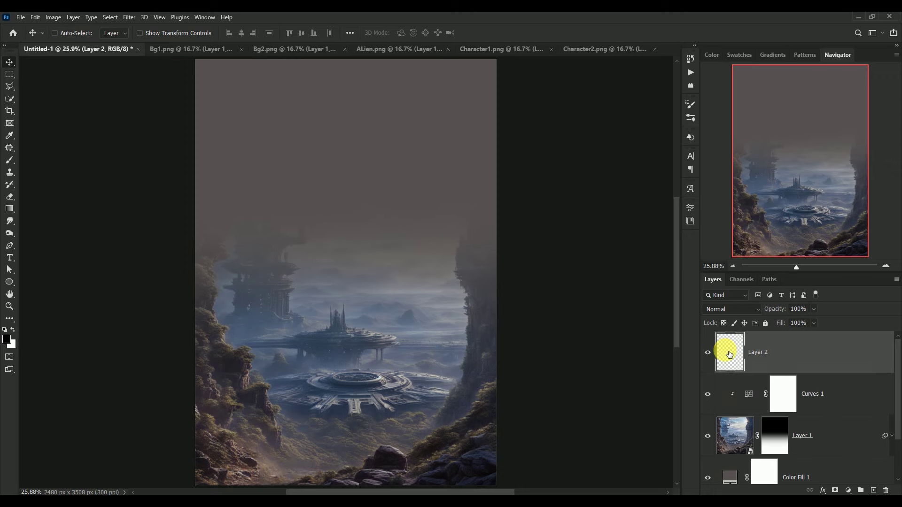
- Clip Layer 2 to Curves 1 and fill it with 50% Gray
{"action": "left_click", "coordinate": [726, 376], "text": "alt"}
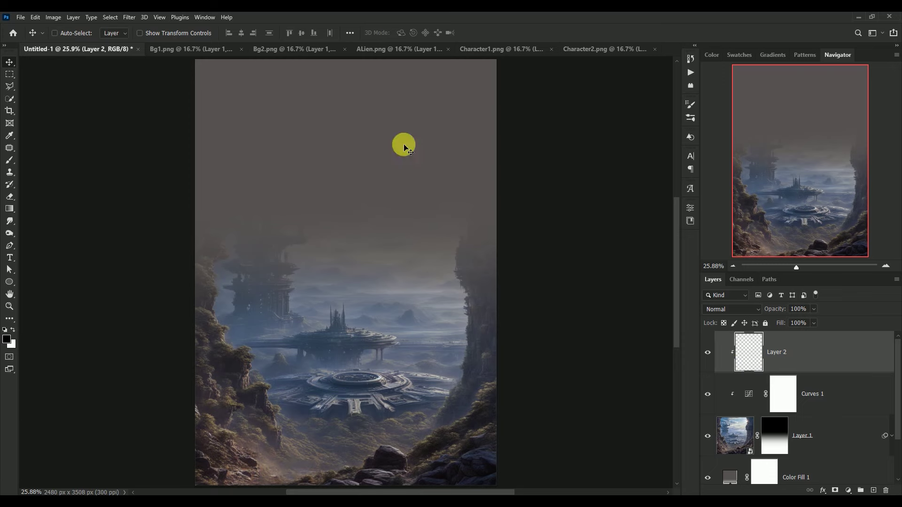
{"action": "left_click", "coordinate": [35, 17]}
{"action": "left_click", "coordinate": [57, 163]}
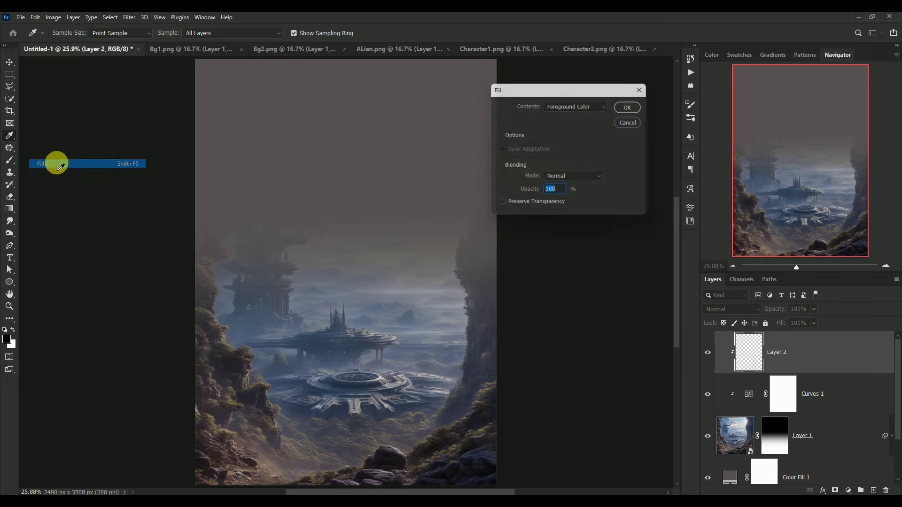
{"action": "left_click", "coordinate": [588, 104]}
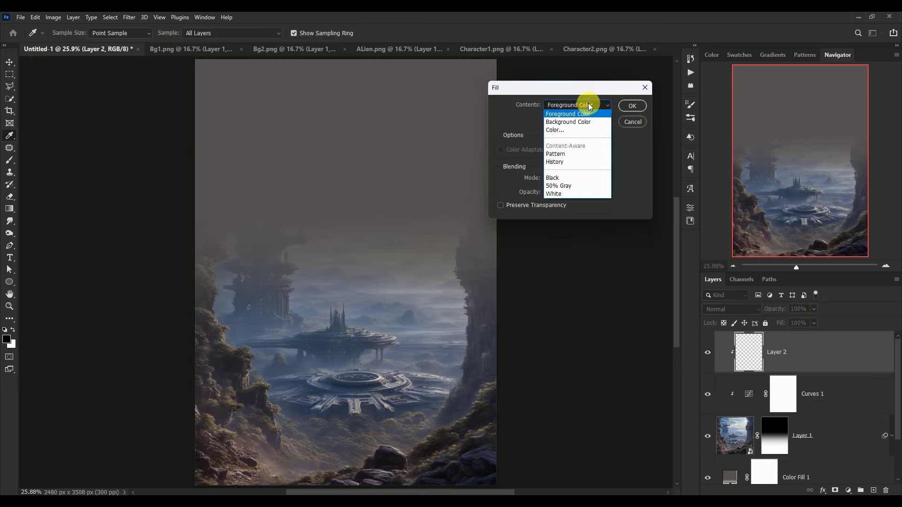
{"action": "left_click", "coordinate": [591, 186]}
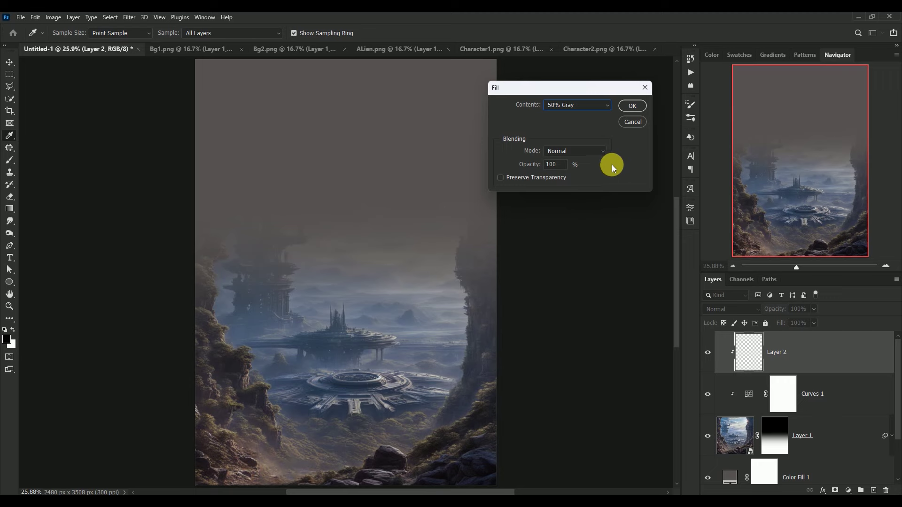
{"action": "left_click", "coordinate": [638, 110]}
- Set Layer 2's blend mode to Overlay, then zoom to inspect the lower scene at 50%
{"action": "key", "text": "v"}
{"action": "left_click", "coordinate": [731, 309]}
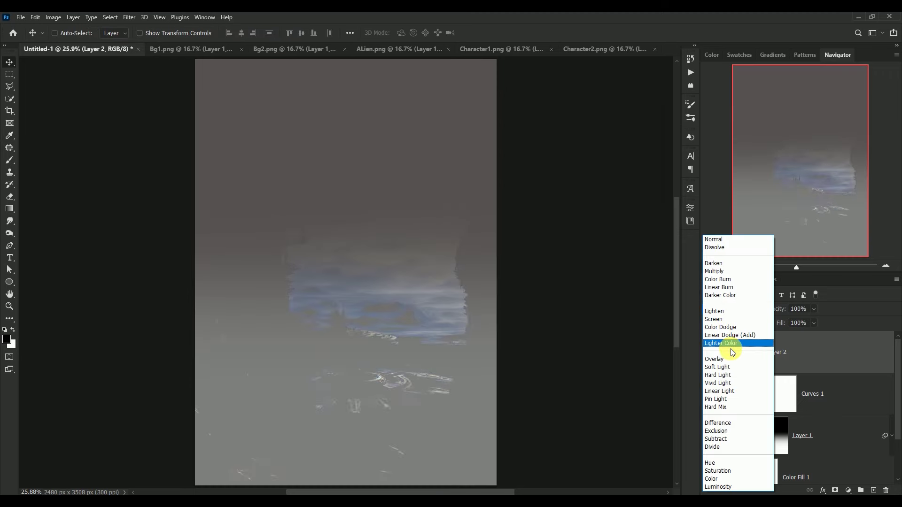
{"action": "left_click", "coordinate": [732, 359]}
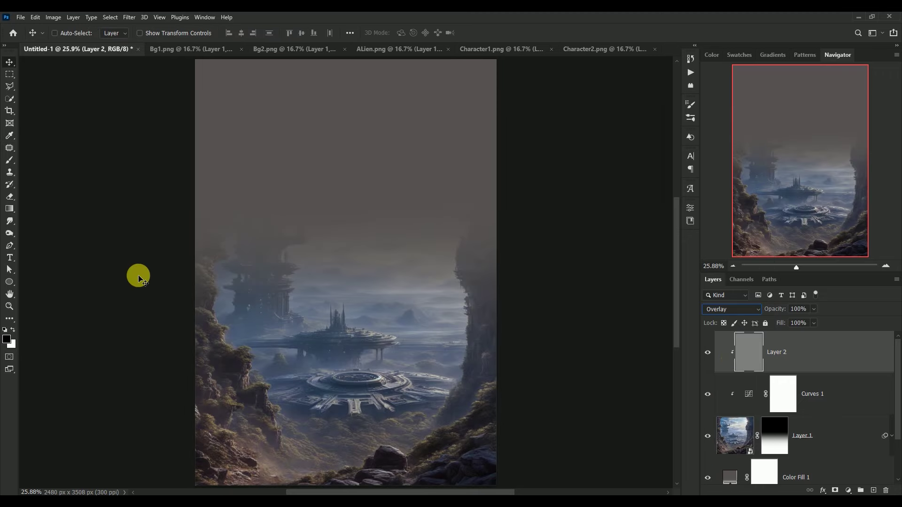
{"action": "key", "text": "ctrl+plus"}
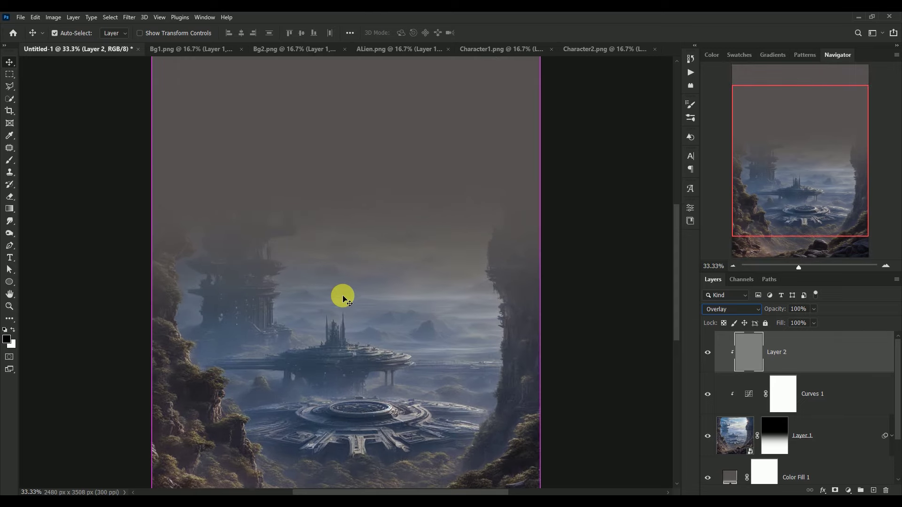
{"action": "key", "text": "ctrl+plus"}
{"action": "key", "text": "ctrl+plus"}
{"action": "left_click_drag", "start_coordinate": [376, 357], "coordinate": [377, 237]}
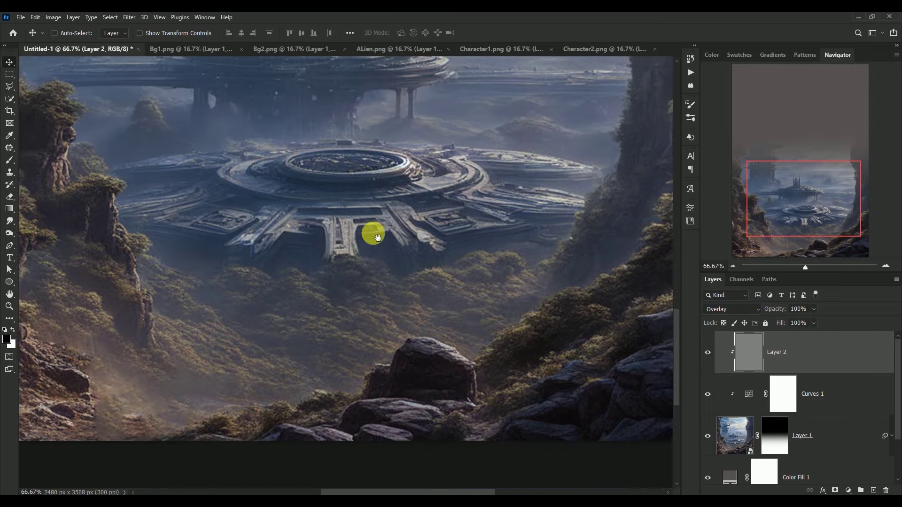
{"action": "key", "text": "ctrl+minus"}
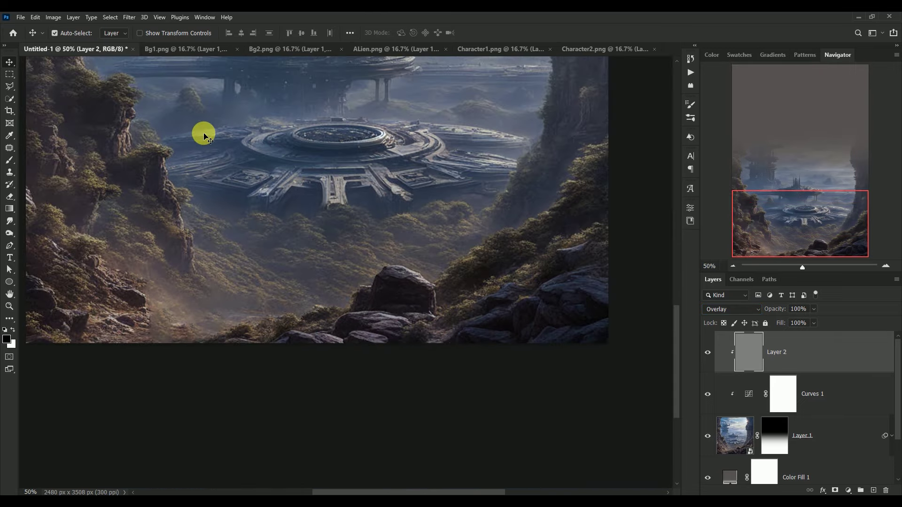
- Dodge the foreground rocks and circular city platform with an enlarged brush, then fit the view
{"action": "left_click", "coordinate": [11, 233]}
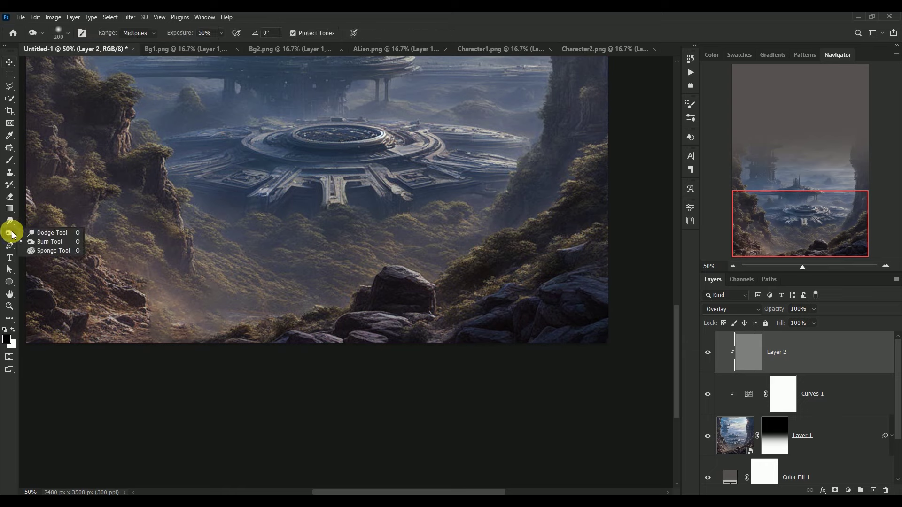
{"action": "left_click", "coordinate": [47, 232]}
{"action": "key", "text": "bracketright"}
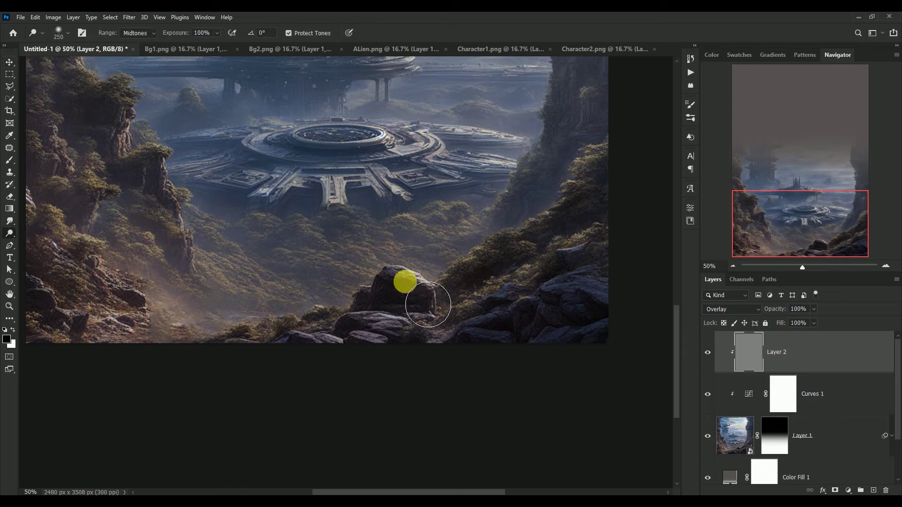
{"action": "left_click_drag", "start_coordinate": [428, 305], "coordinate": [423, 352]}
{"action": "key", "text": "bracketright"}
{"action": "key", "text": "bracketright"}
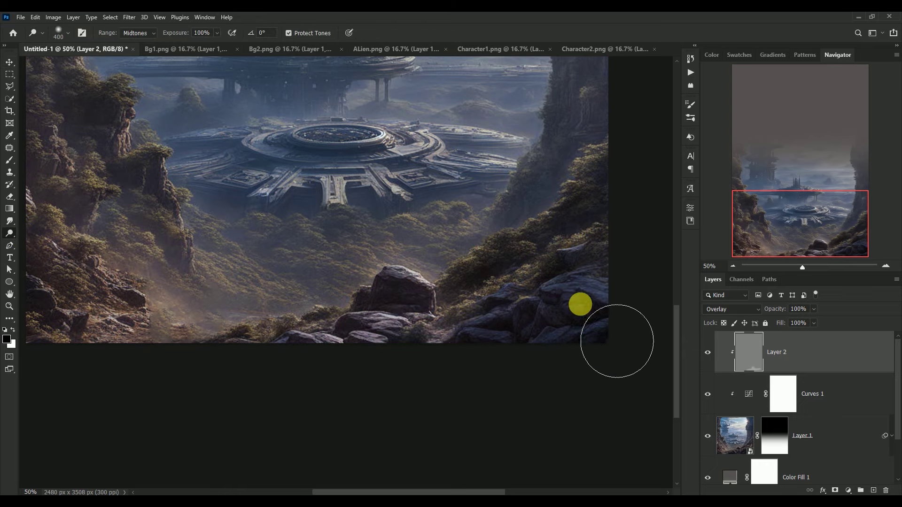
{"action": "mouse_move", "coordinate": [617, 341]}
{"action": "left_mouse_down"}
{"action": "mouse_move", "coordinate": [548, 358]}
{"action": "mouse_move", "coordinate": [366, 376]}
{"action": "mouse_move", "coordinate": [624, 383]}
{"action": "mouse_move", "coordinate": [334, 379]}
{"action": "mouse_move", "coordinate": [337, 338]}
{"action": "mouse_move", "coordinate": [399, 289]}
{"action": "mouse_move", "coordinate": [409, 315]}
{"action": "mouse_move", "coordinate": [351, 216]}
{"action": "mouse_move", "coordinate": [503, 224]}
{"action": "mouse_move", "coordinate": [489, 218]}
{"action": "left_mouse_up"}
{"action": "mouse_move", "coordinate": [418, 201]}
{"action": "left_mouse_down"}
{"action": "mouse_move", "coordinate": [429, 235]}
{"action": "mouse_move", "coordinate": [446, 241]}
{"action": "left_mouse_up"}
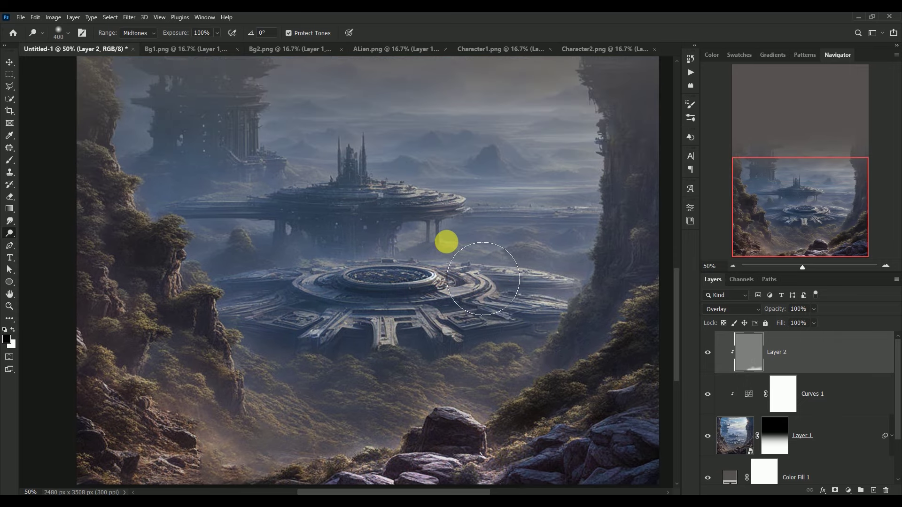
{"action": "key", "text": "ctrl+0"}
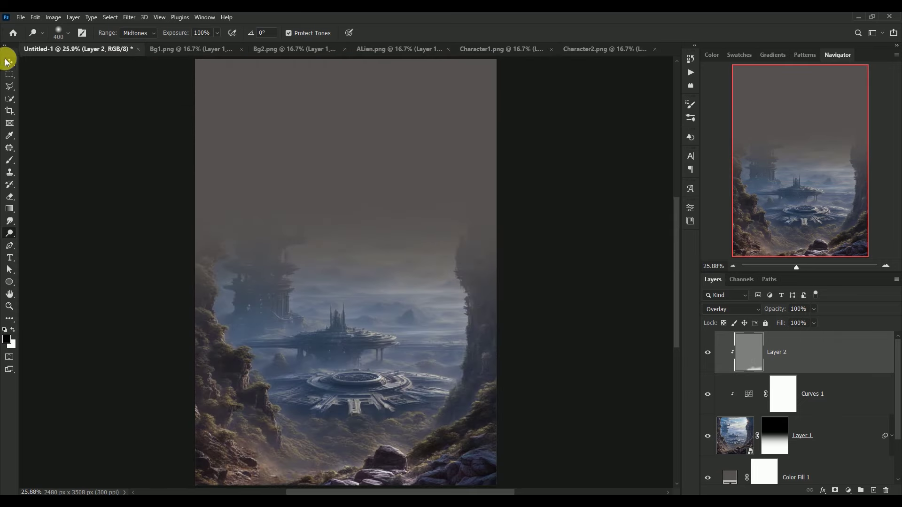
- Close Bg1.png without saving its changes
{"action": "left_click", "coordinate": [9, 62]}
{"action": "left_click", "coordinate": [708, 353]}
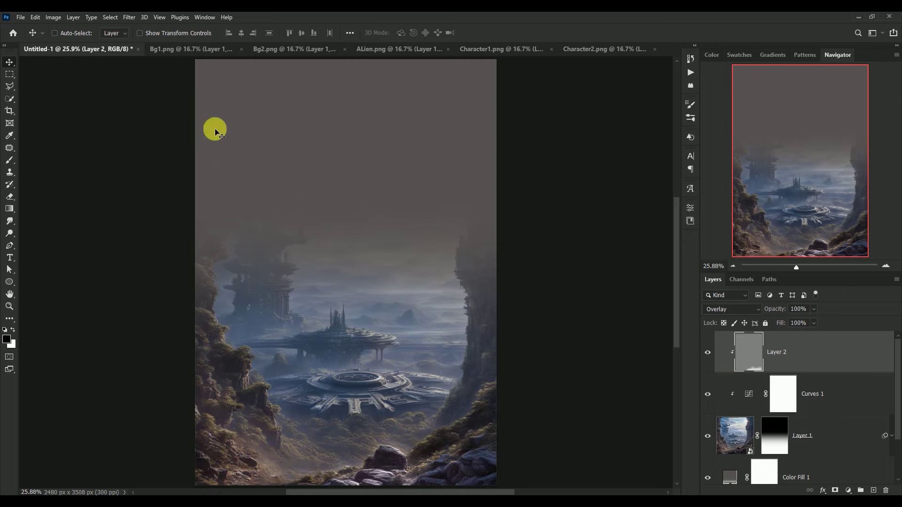
{"action": "left_click", "coordinate": [185, 50]}
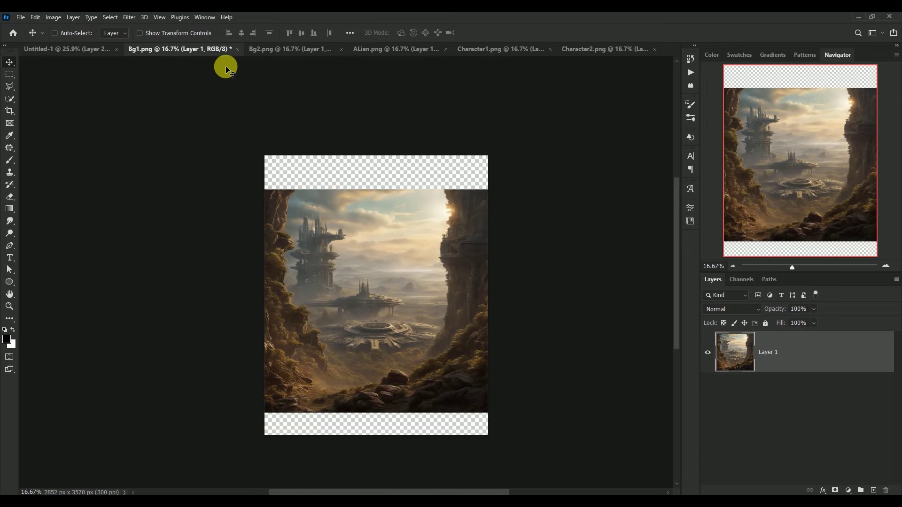
{"action": "left_click", "coordinate": [236, 49]}
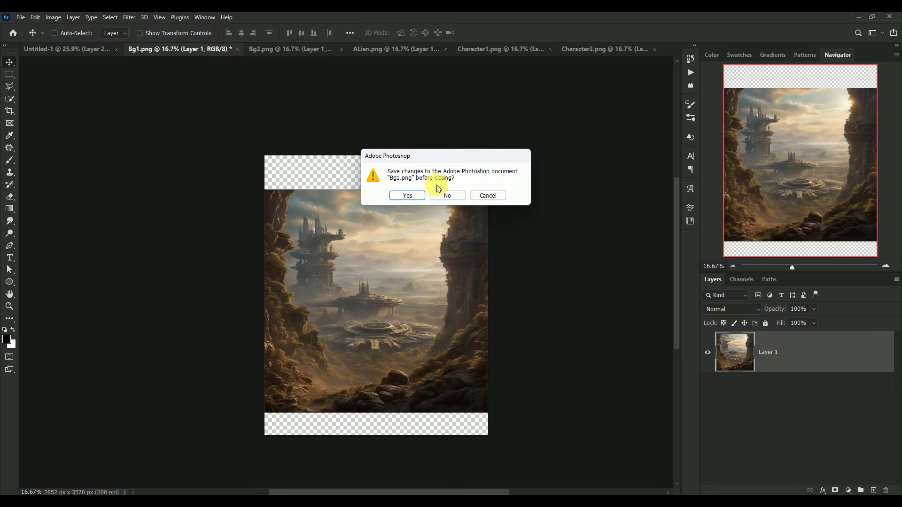
{"action": "left_click", "coordinate": [447, 196]}
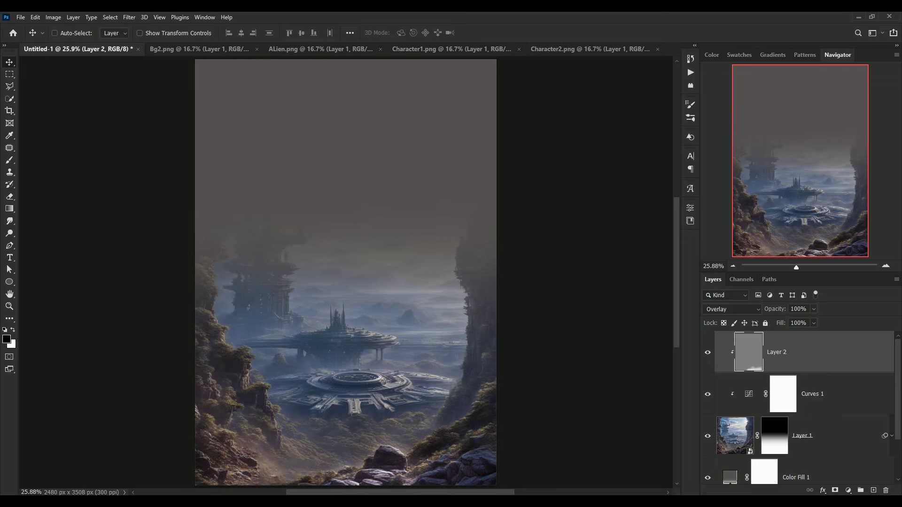
- Drag the Bg2.png UFO image into the Untitled-1 poster as Layer 3
{"action": "left_click", "coordinate": [182, 51]}
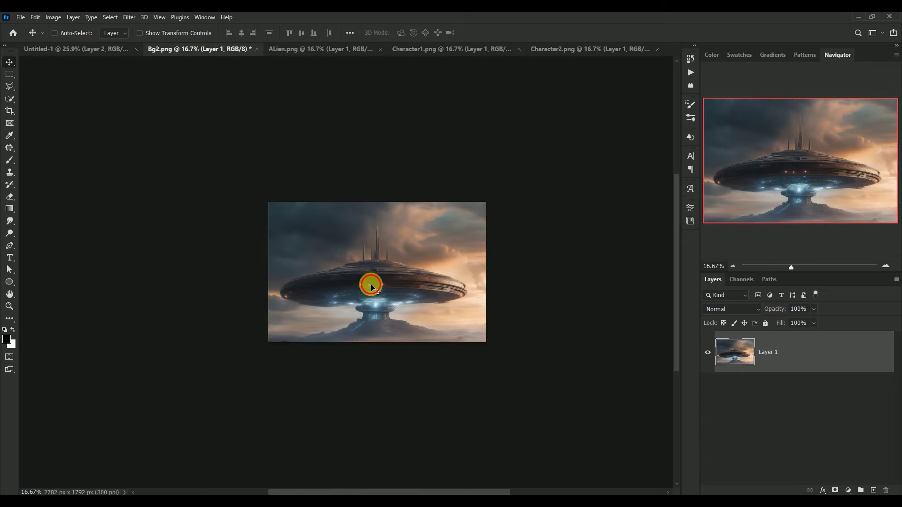
{"action": "left_click_drag", "start_coordinate": [371, 286], "coordinate": [144, 94]}
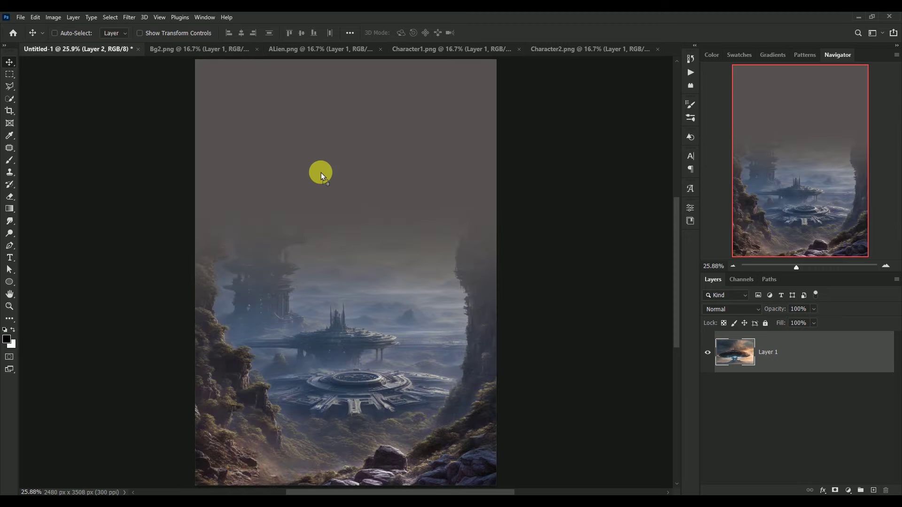
{"action": "left_click_drag", "start_coordinate": [143, 92], "coordinate": [350, 191]}
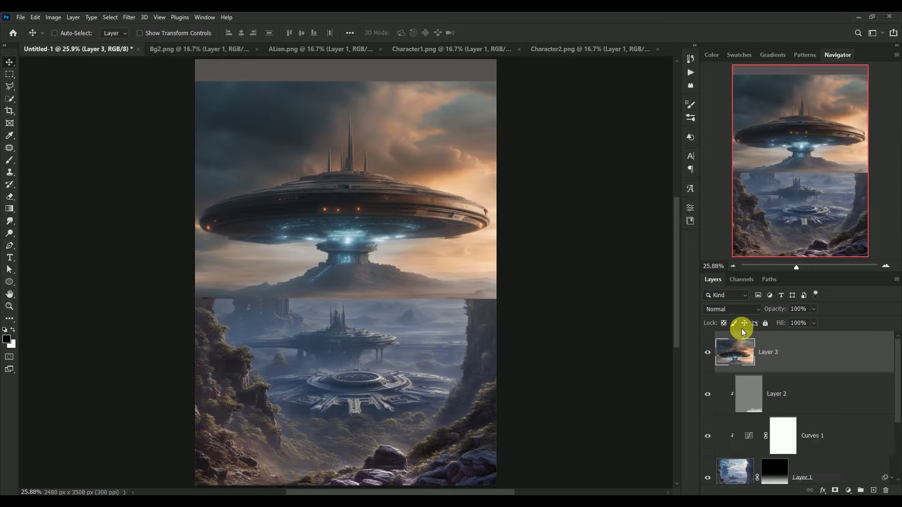
- Convert Layer 3 to a smart object and move the UFO image up
{"action": "right_click", "coordinate": [812, 352]}
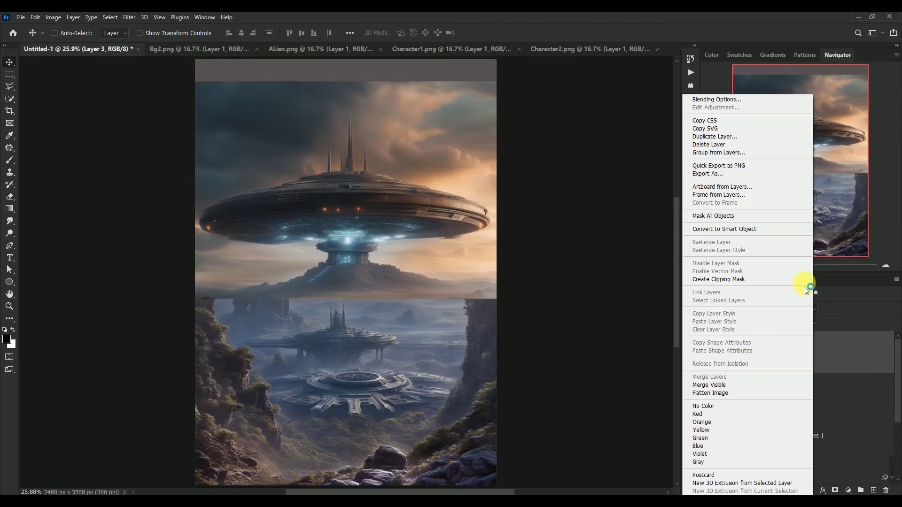
{"action": "left_click", "coordinate": [776, 228]}
{"action": "left_click_drag", "start_coordinate": [359, 212], "coordinate": [362, 192]}
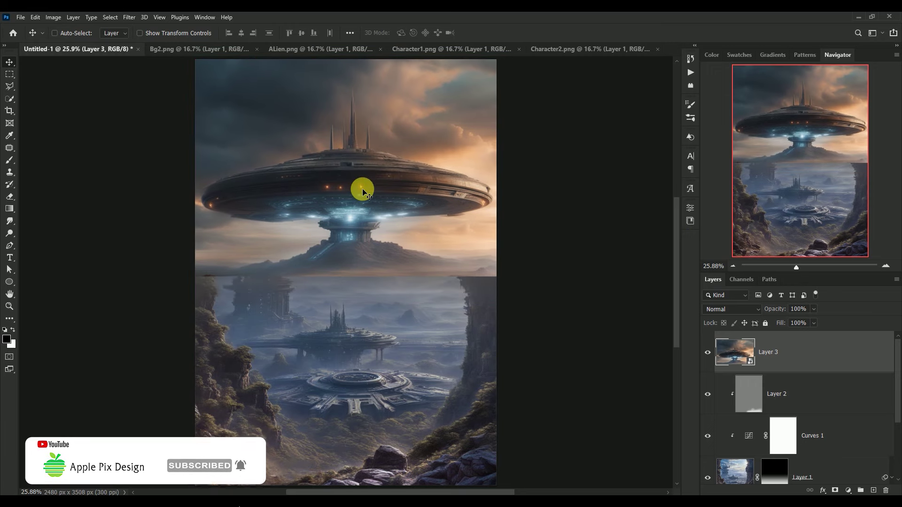
{"action": "left_click", "coordinate": [707, 353]}
{"action": "left_click", "coordinate": [708, 353]}
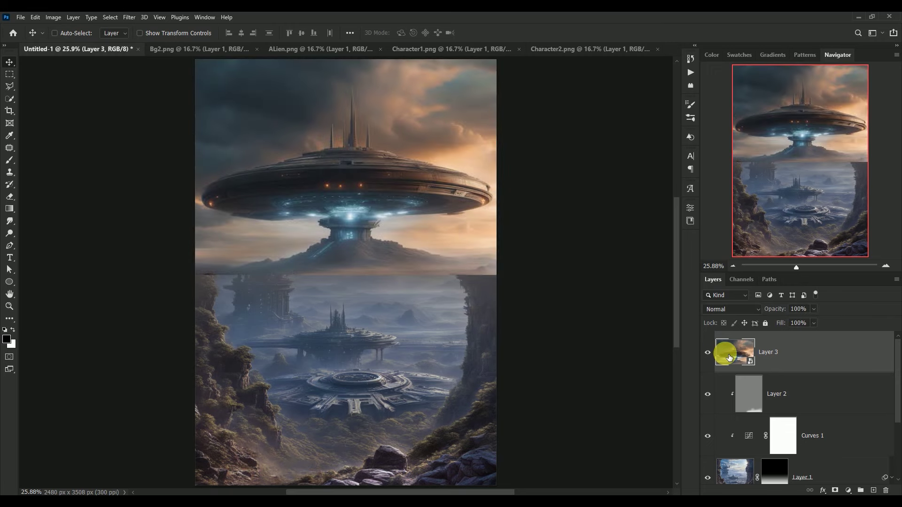
- Mask Layer 3 with a bottom-up gradient blending its lower edge into the city
{"action": "left_click", "coordinate": [834, 491]}
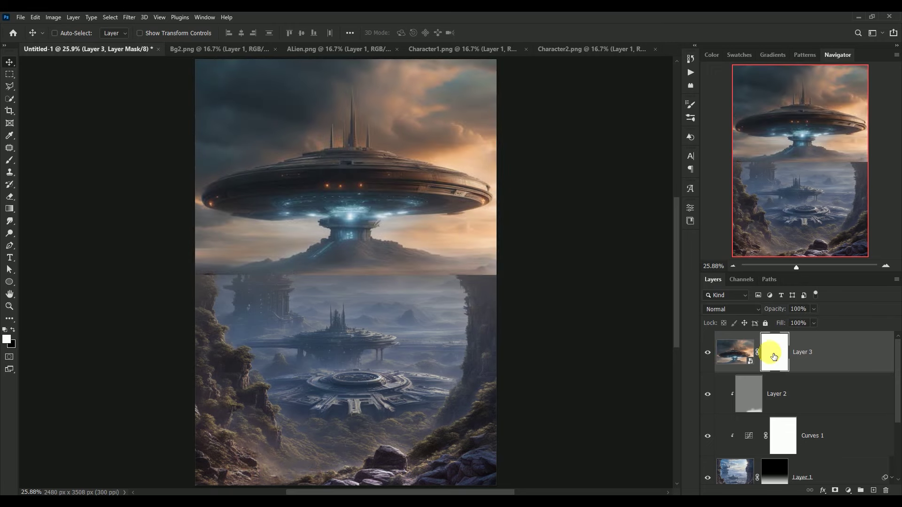
{"action": "left_click", "coordinate": [10, 209]}
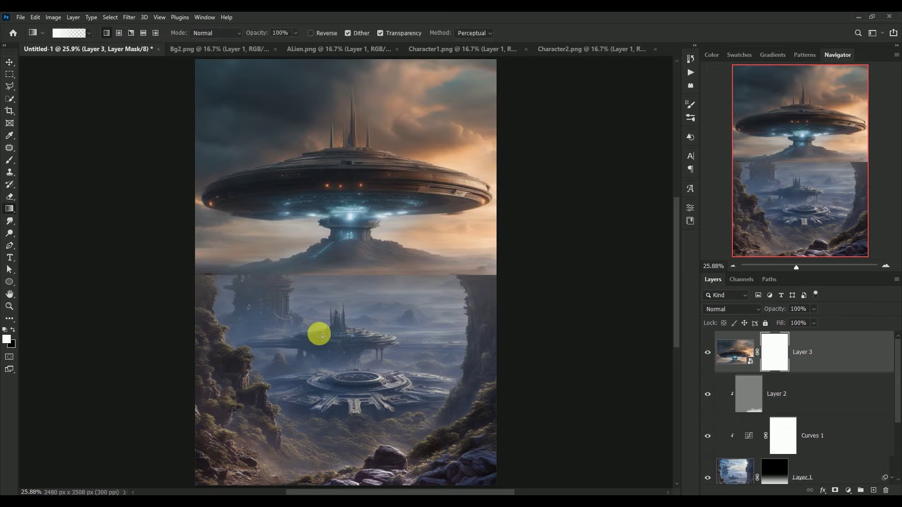
{"action": "key", "text": "x"}
{"action": "left_click_drag", "start_coordinate": [354, 278], "coordinate": [350, 211]}
{"action": "left_click_drag", "start_coordinate": [350, 283], "coordinate": [359, 209]}
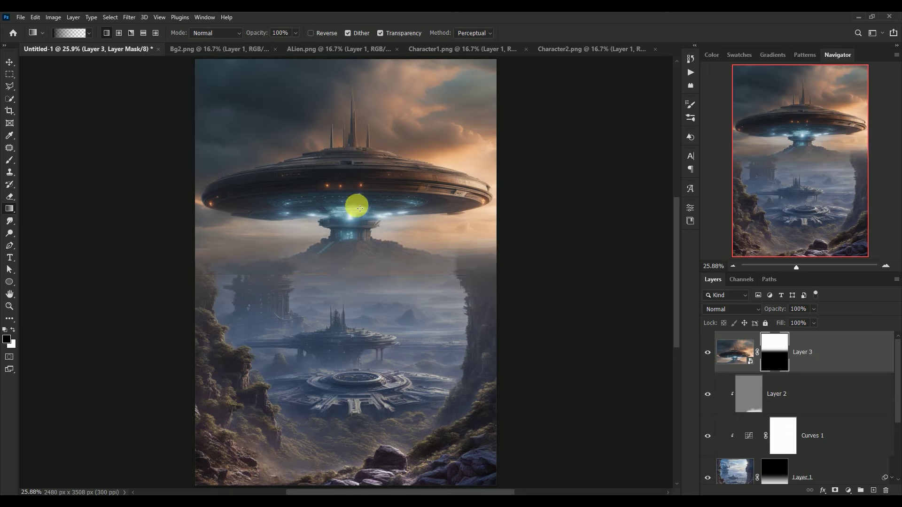
{"action": "left_click", "coordinate": [9, 63]}
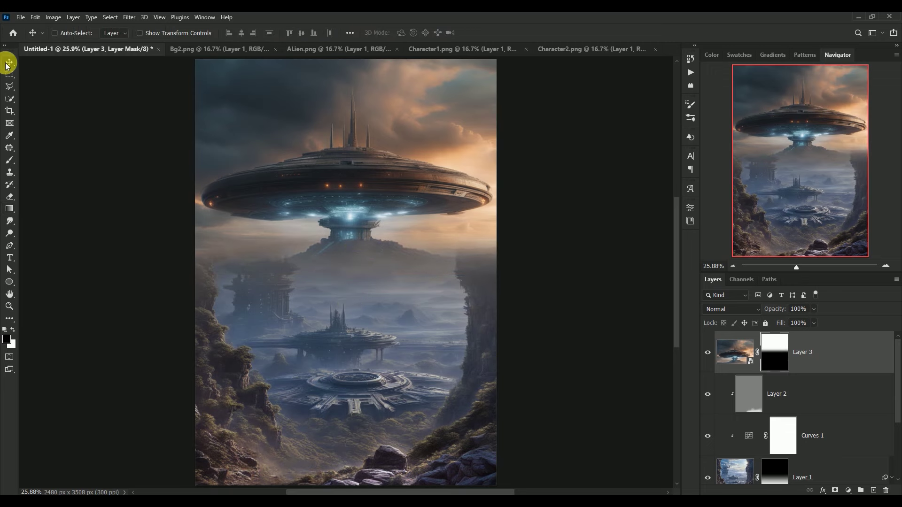
{"action": "left_click", "coordinate": [733, 351]}
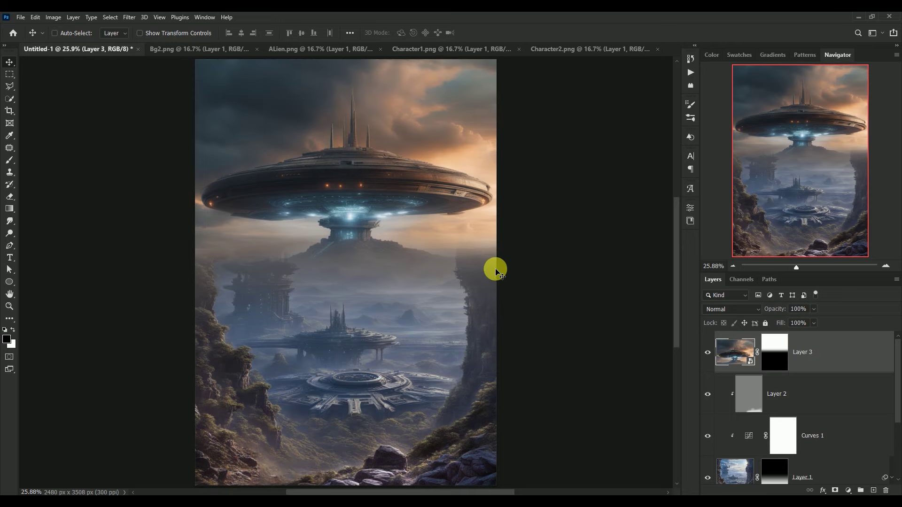
{"action": "left_click", "coordinate": [129, 17]}
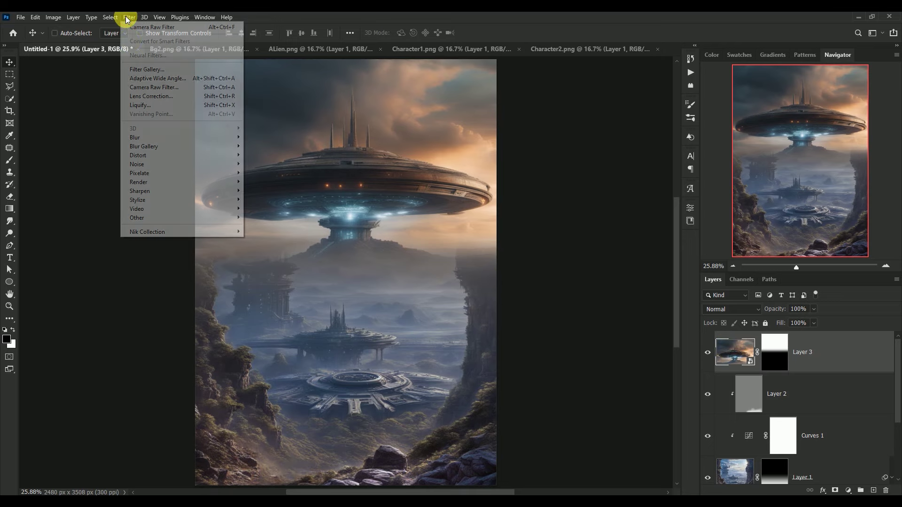
- Apply Camera Raw to Layer 3: Temperature -10, Tint +20, Highlights -42, Shadows +17, Texture +6, Saturation +7
{"action": "left_click", "coordinate": [136, 87]}
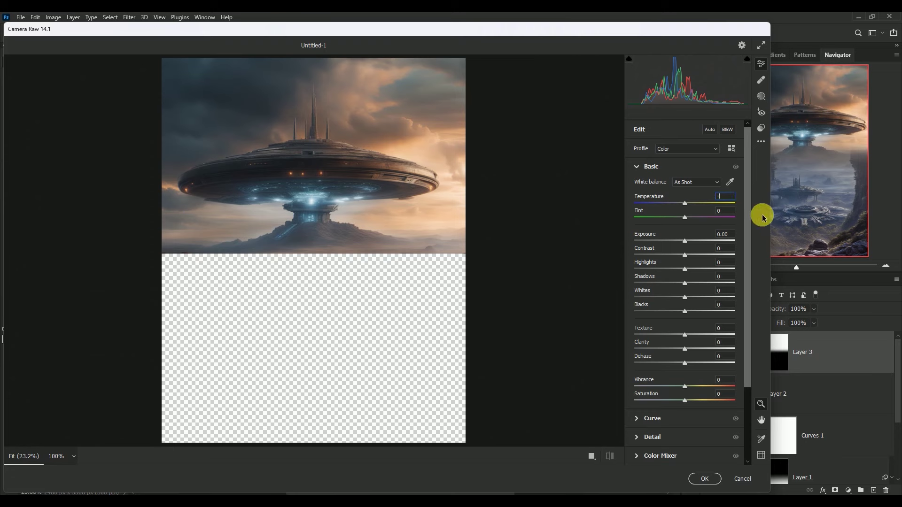
{"action": "type", "text": "10"}
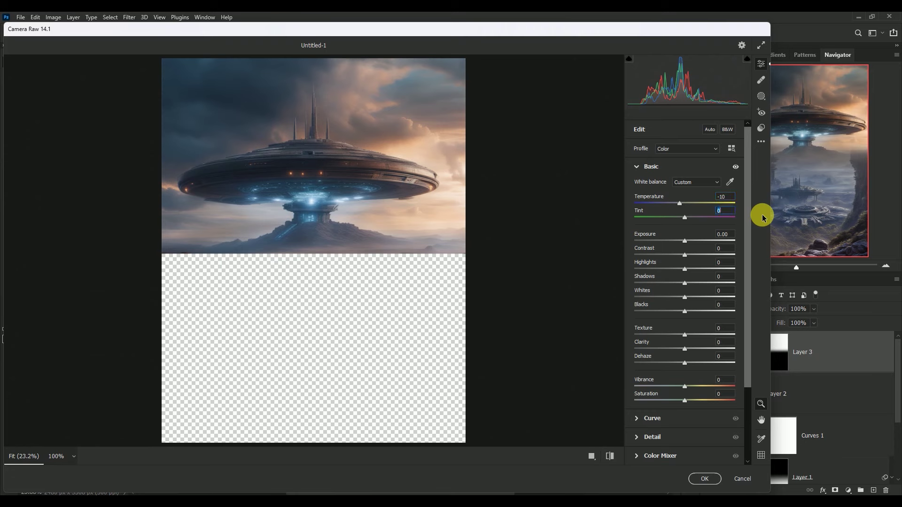
{"action": "type", "text": "20"}
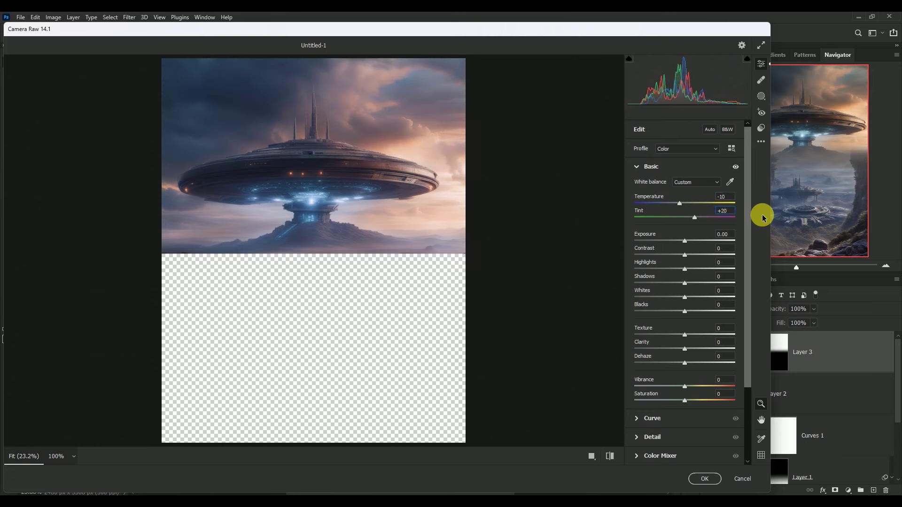
{"action": "key", "text": "Tab"}
{"action": "key", "text": "Tab"}
{"action": "type", "text": "4"}
{"action": "type", "text": "2"}
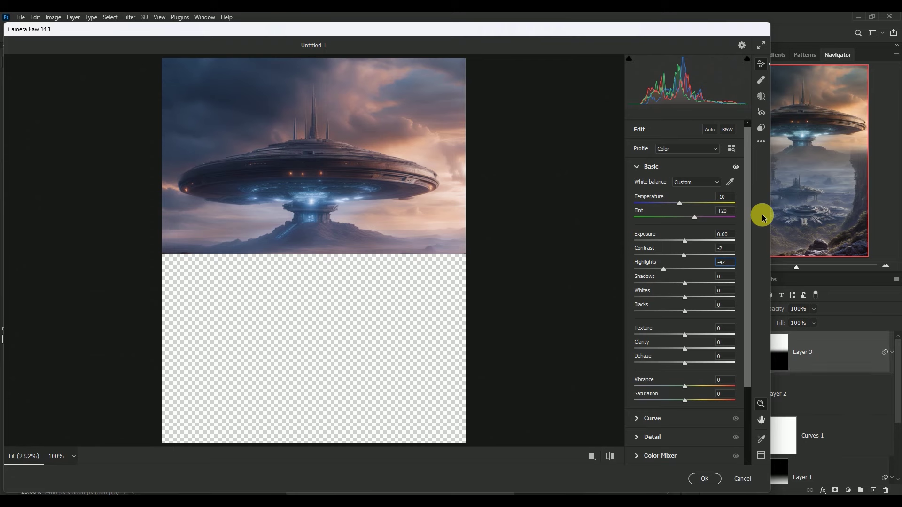
{"action": "type", "text": "7"}
{"action": "key", "text": "Tab"}
{"action": "key", "text": "Tab"}
{"action": "key", "text": "Tab"}
{"action": "type", "text": "6"}
{"action": "key", "text": "Tab"}
{"action": "type", "text": "2"}
{"action": "key", "text": "Tab"}
{"action": "key", "text": "Tab"}
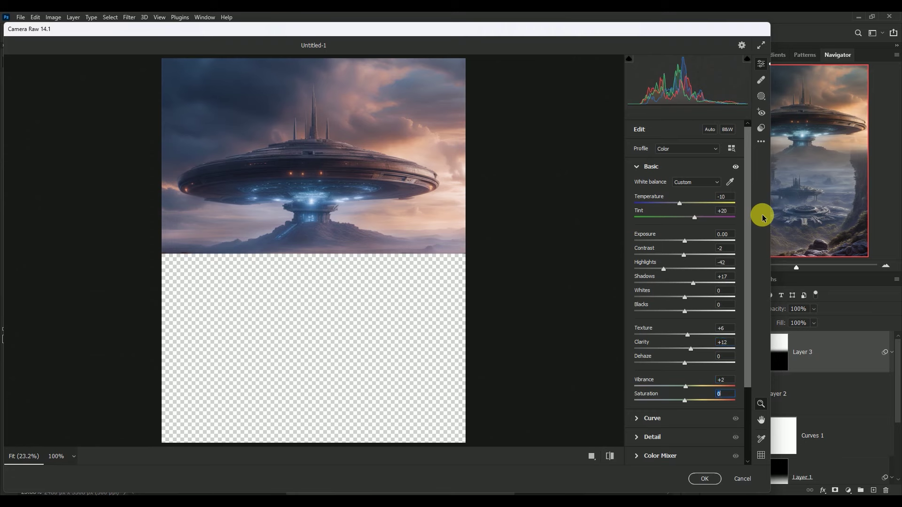
{"action": "type", "text": "+7"}
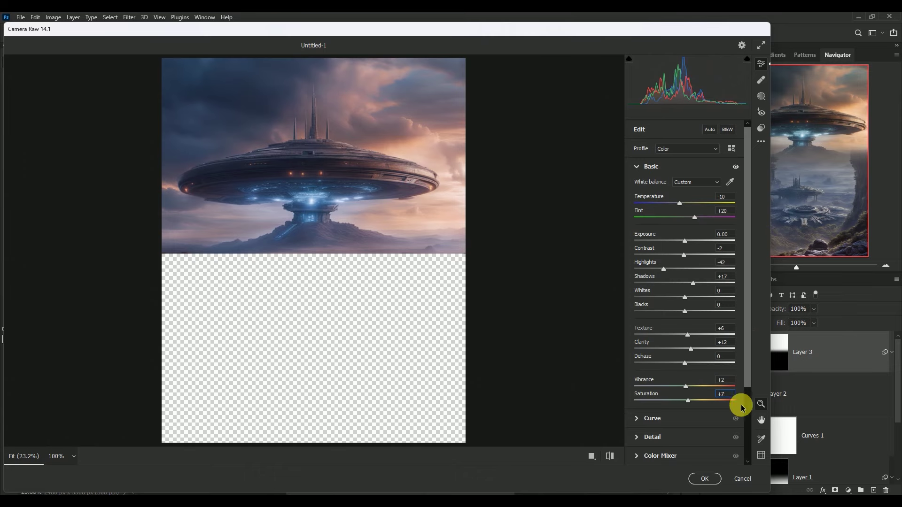
{"action": "left_click", "coordinate": [697, 479]}
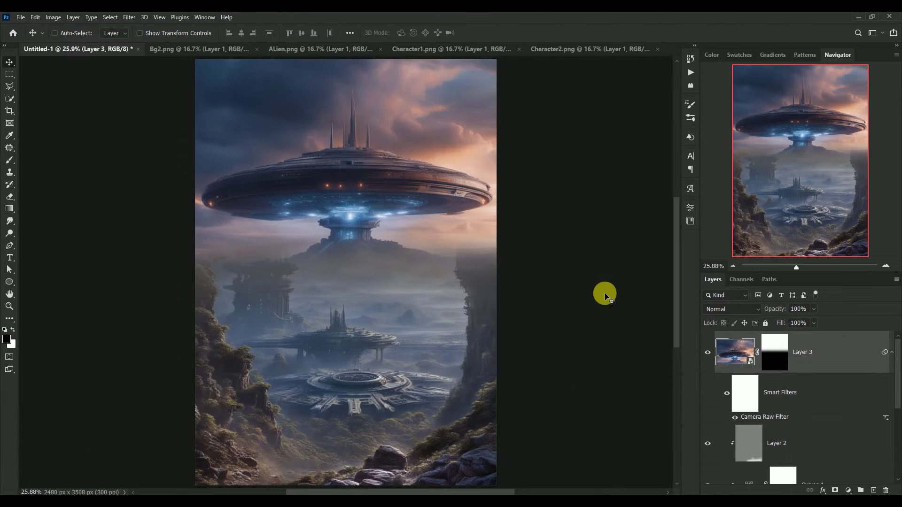
- Add a Color Balance layer clipped to Layer 3 with midtones set to -17, -1, -17
{"action": "left_click", "coordinate": [890, 356]}
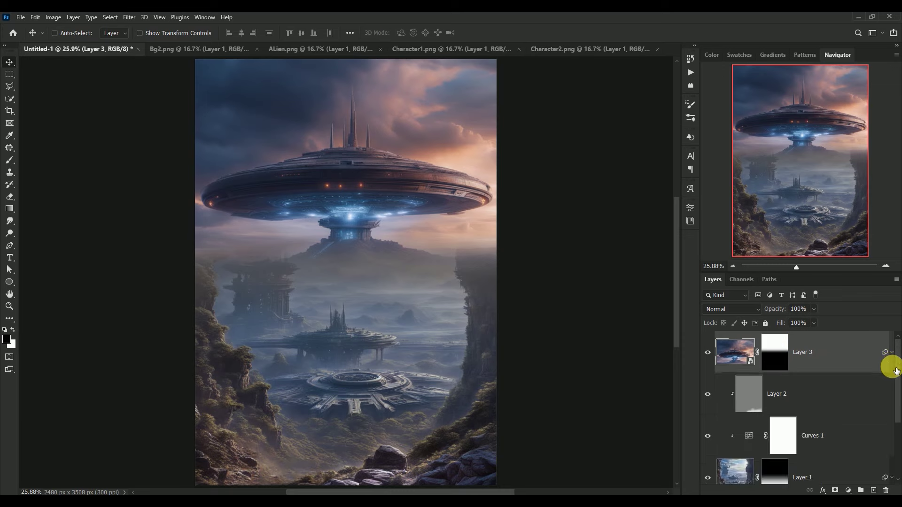
{"action": "left_click", "coordinate": [848, 490]}
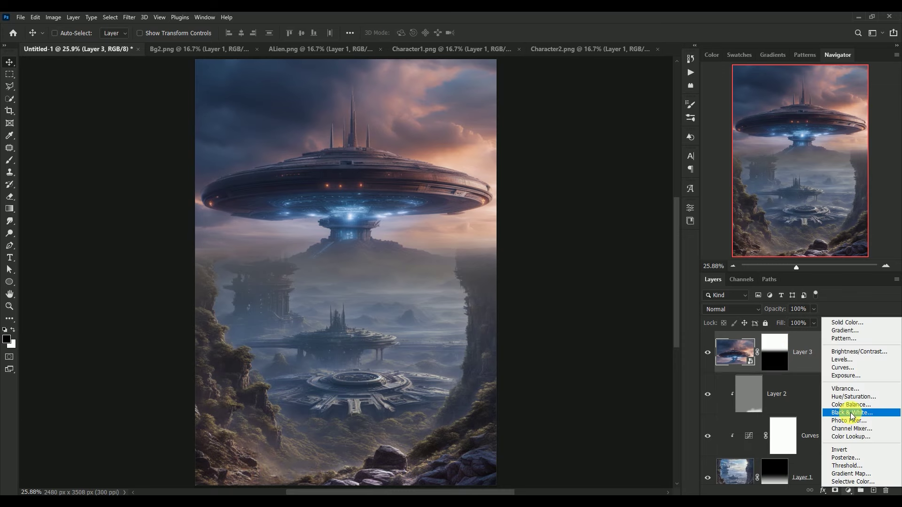
{"action": "left_click", "coordinate": [838, 405]}
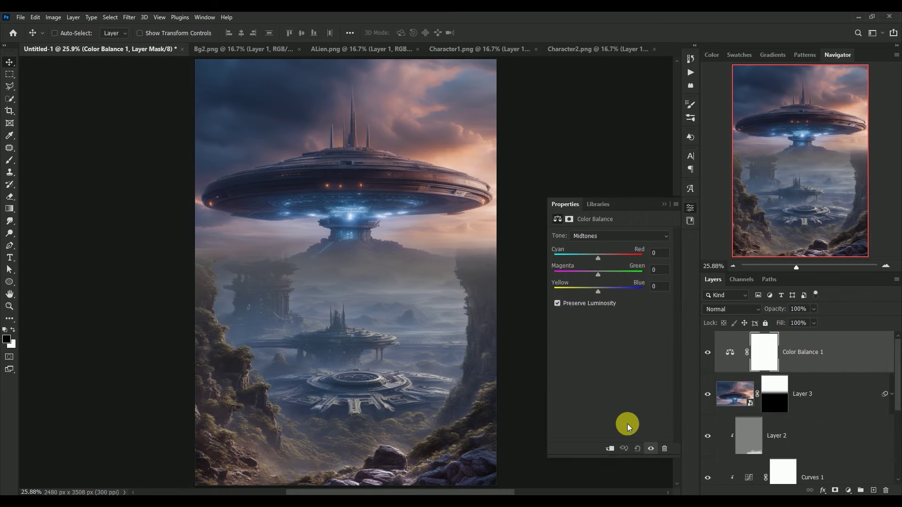
{"action": "left_click", "coordinate": [609, 449]}
{"action": "left_click", "coordinate": [659, 253]}
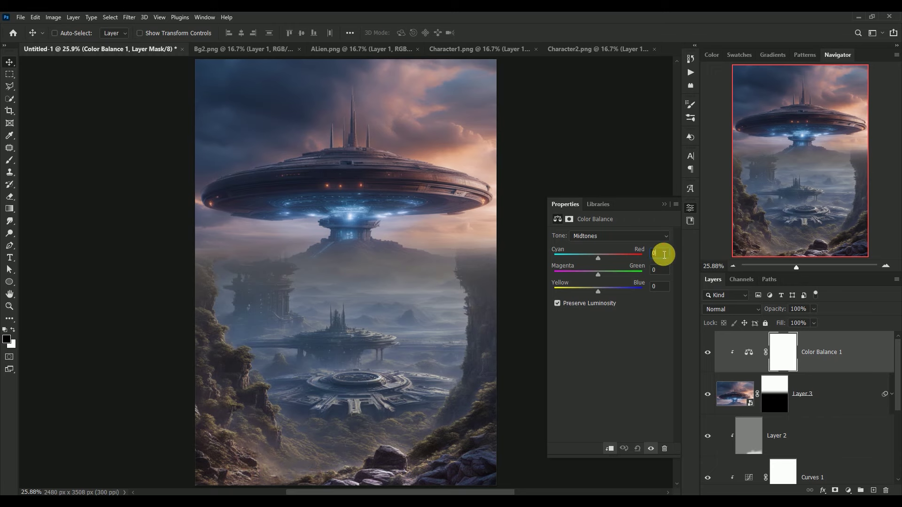
{"action": "type", "text": "-"}
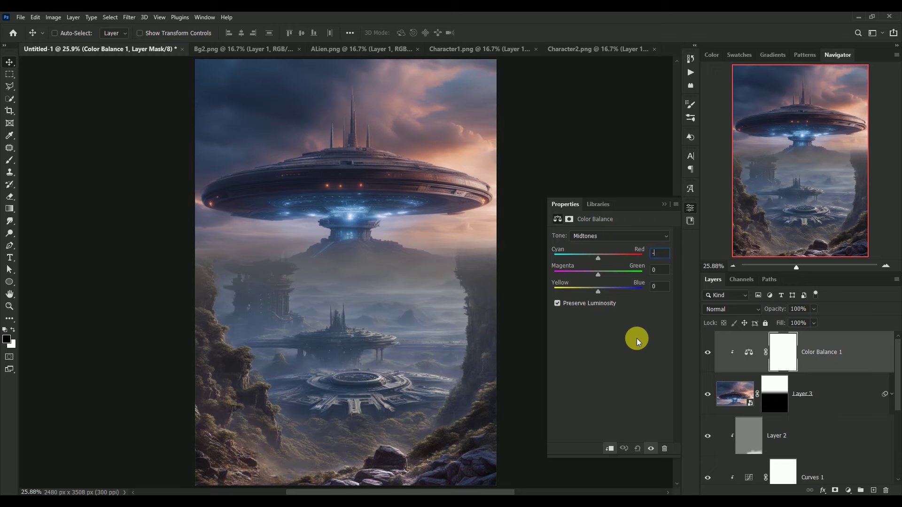
{"action": "type", "text": "17"}
{"action": "key", "text": "Tab"}
{"action": "type", "text": "-1"}
{"action": "key", "text": "Tab"}
{"action": "type", "text": "-1"}
{"action": "type", "text": "7"}
- Shift the Color Balance shadows to -10, -5, -13
{"action": "left_click", "coordinate": [609, 236]}
{"action": "left_click", "coordinate": [608, 241]}
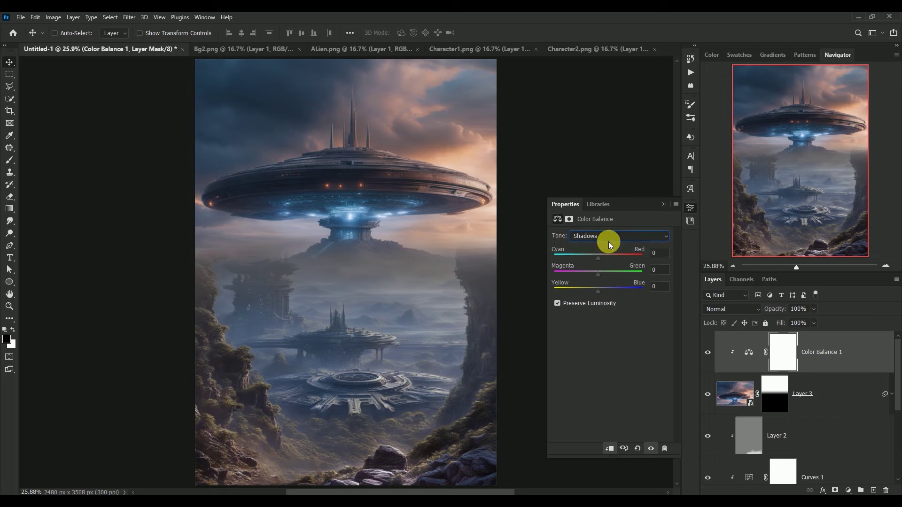
{"action": "left_click", "coordinate": [658, 253]}
{"action": "type", "text": "-10"}
{"action": "key", "text": "Tab"}
{"action": "type", "text": "-5"}
{"action": "key", "text": "Tab"}
{"action": "type", "text": "-13"}
- Shift the Color Balance highlights to +10, -4, +2
{"action": "left_click", "coordinate": [617, 234]}
{"action": "left_click", "coordinate": [613, 261]}
{"action": "left_click", "coordinate": [660, 253]}
{"action": "type", "text": "1"}
{"action": "type", "text": "0"}
{"action": "key", "text": "Tab"}
{"action": "type", "text": "-4"}
{"action": "key", "text": "Tab"}
{"action": "type", "text": "+2"}
- Compare the poster with the Color Balance hidden and shown, then bring up Bg2.png
{"action": "left_click", "coordinate": [663, 207]}
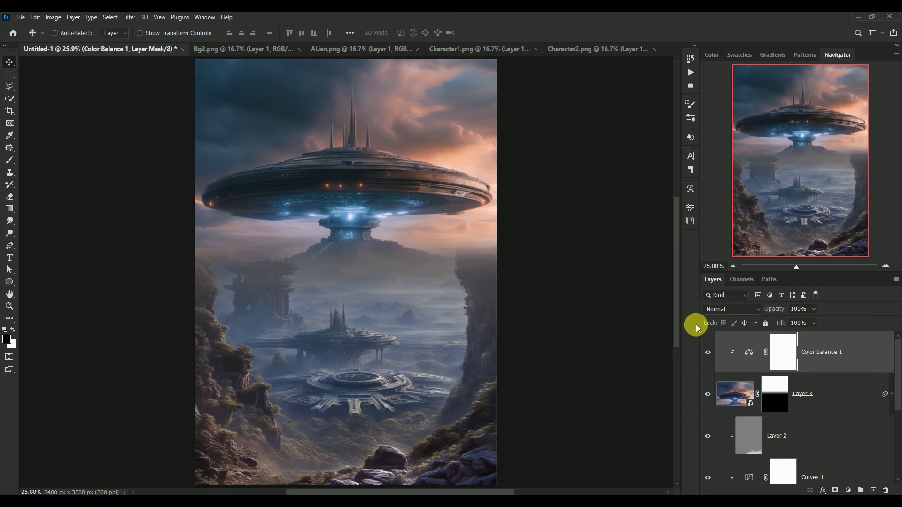
{"action": "left_click", "coordinate": [708, 353]}
{"action": "left_click", "coordinate": [708, 352]}
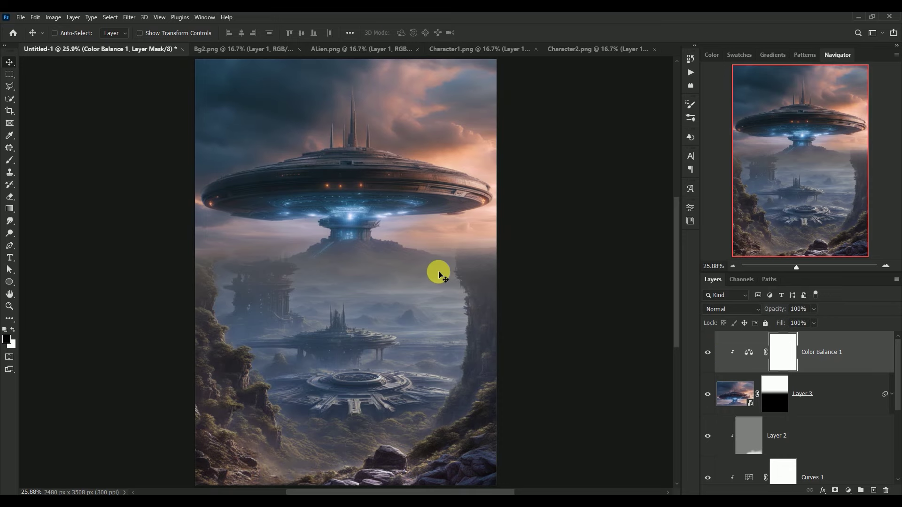
{"action": "left_click", "coordinate": [227, 49]}
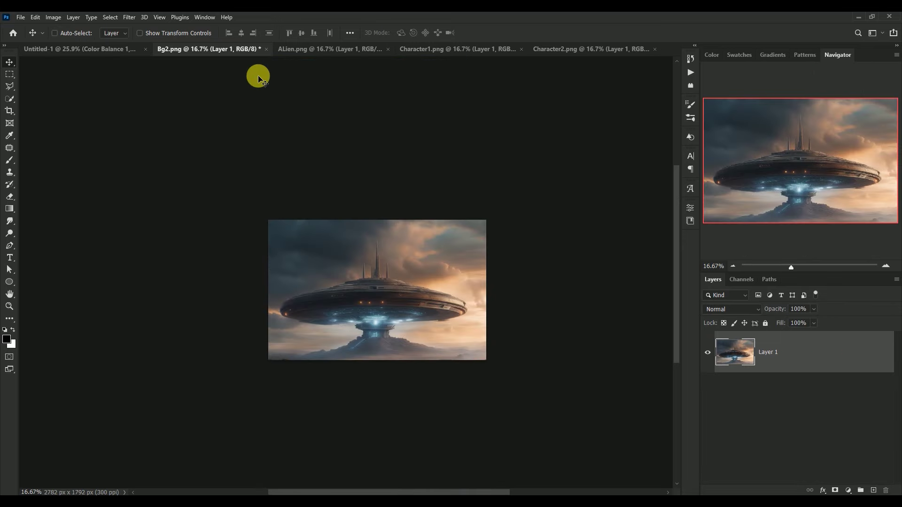
- Close Bg2.png without saving its changes
{"action": "left_click", "coordinate": [266, 49]}
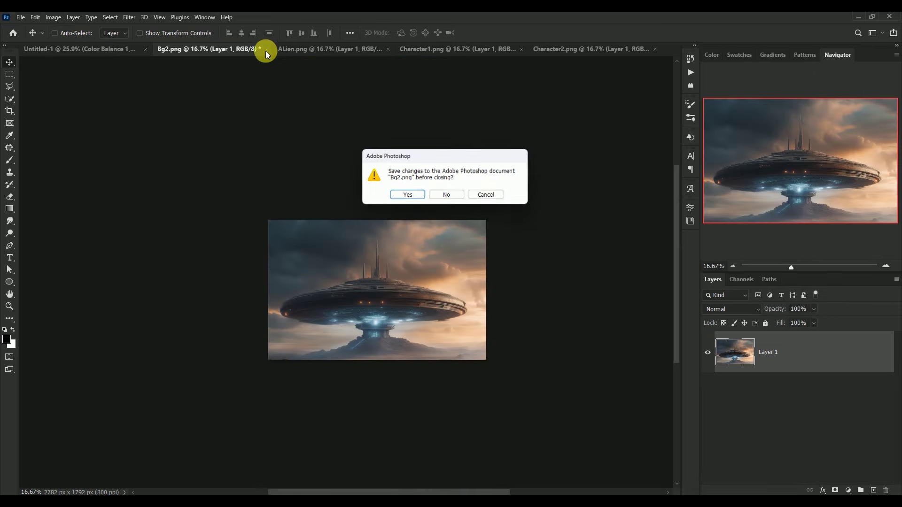
{"action": "left_click", "coordinate": [445, 195]}
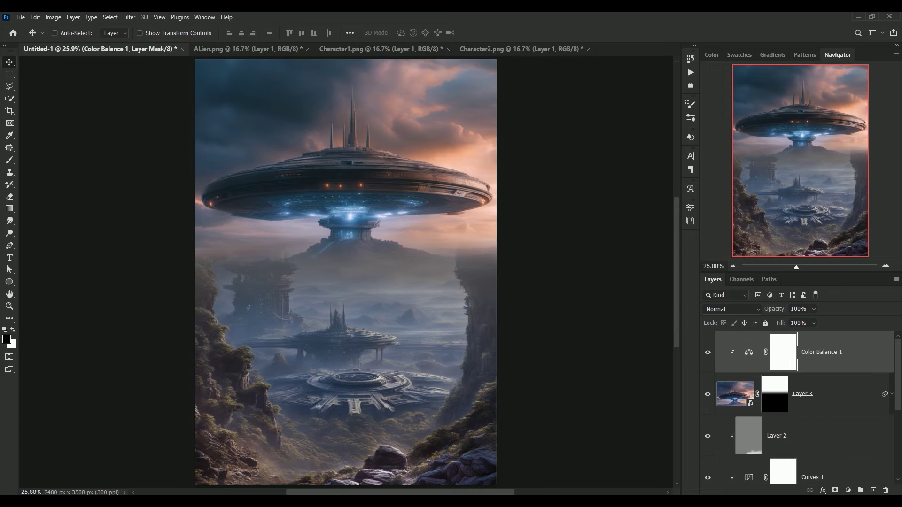
{"action": "left_click", "coordinate": [54, 32]}
{"action": "left_click", "coordinate": [54, 33]}
- Bring the alien from ALien.png into the poster as a smart object, raised over the spaceship
{"action": "left_click", "coordinate": [215, 50]}
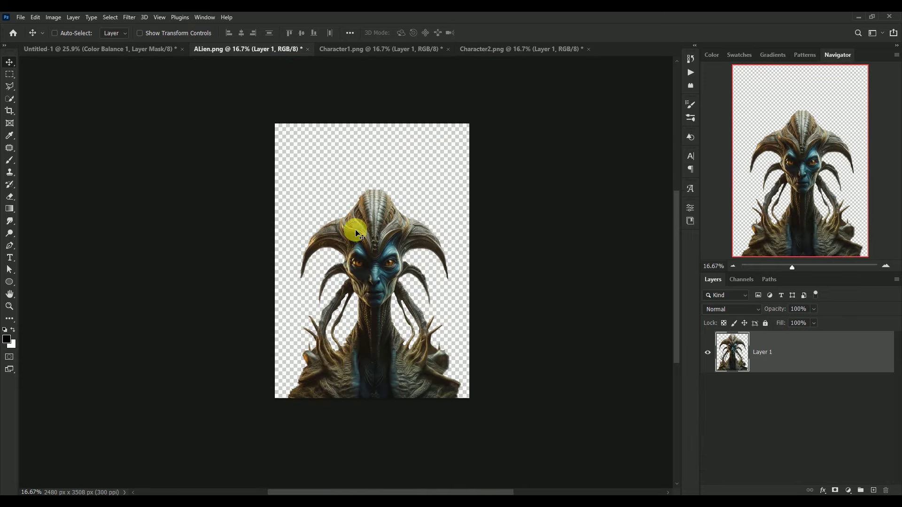
{"action": "mouse_move", "coordinate": [374, 241]}
{"action": "left_mouse_down"}
{"action": "mouse_move", "coordinate": [374, 214]}
{"action": "mouse_move", "coordinate": [124, 52]}
{"action": "mouse_move", "coordinate": [357, 242]}
{"action": "left_mouse_up"}
{"action": "right_click", "coordinate": [794, 346]}
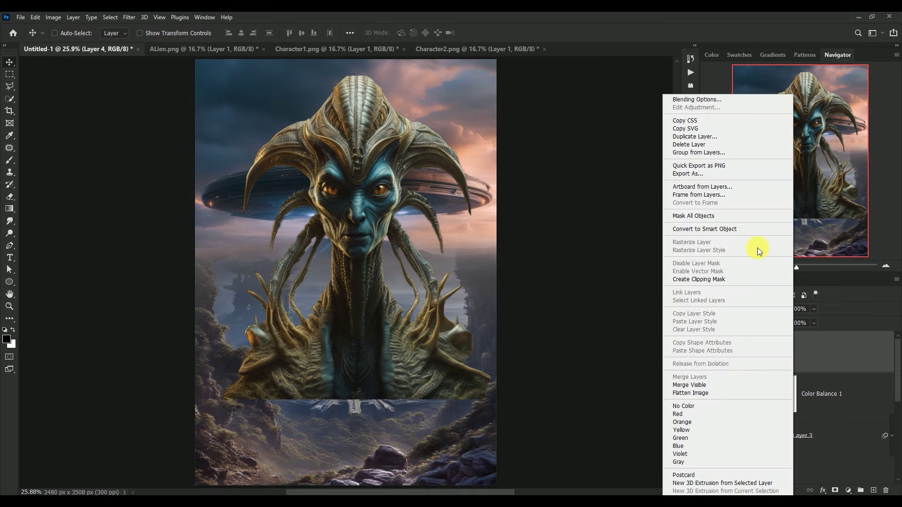
{"action": "left_click", "coordinate": [749, 227]}
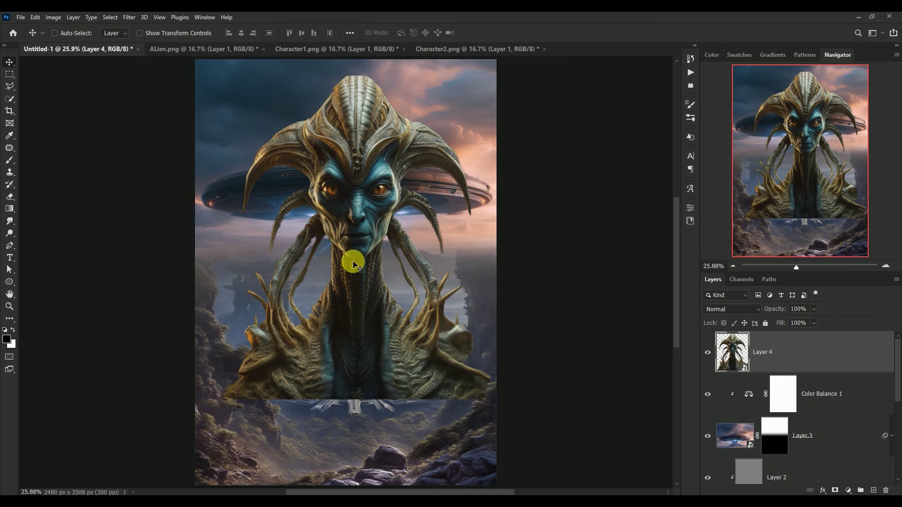
{"action": "left_click_drag", "start_coordinate": [352, 258], "coordinate": [348, 243]}
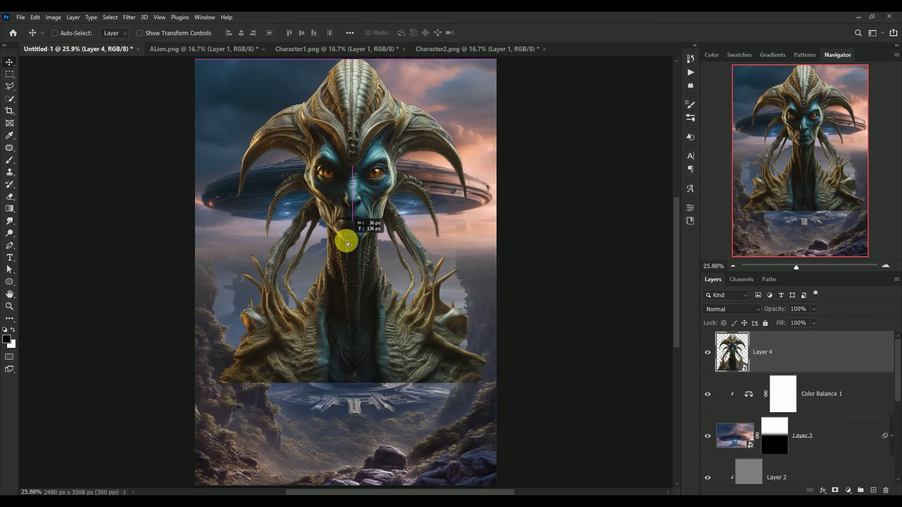
{"action": "left_click", "coordinate": [708, 352]}
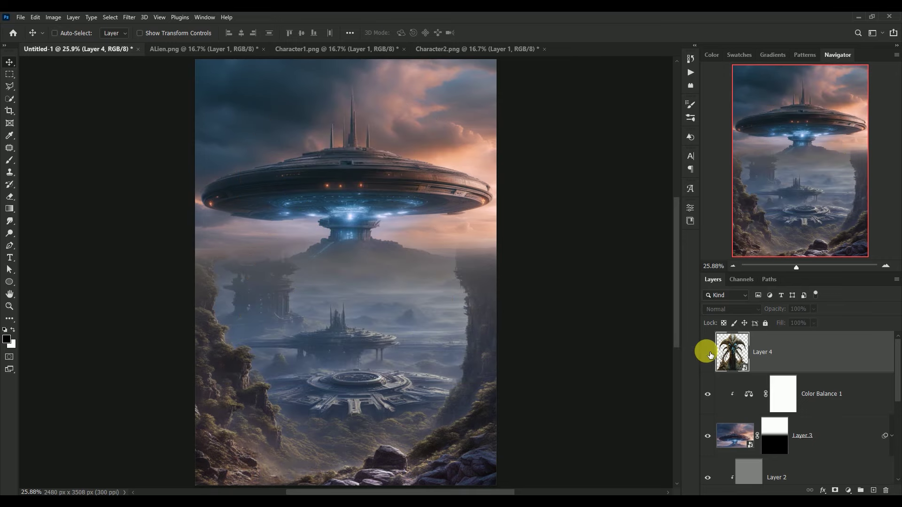
{"action": "left_click", "coordinate": [708, 353]}
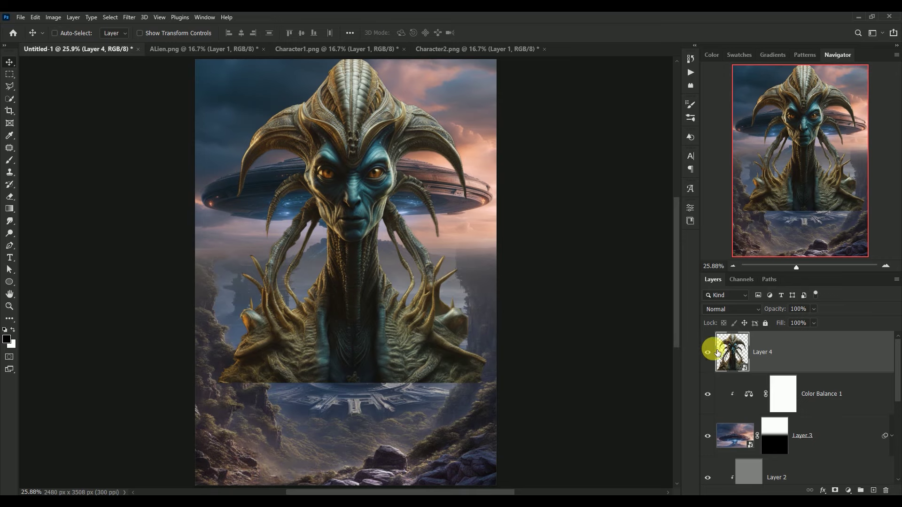
- Mask Layer 4 with an upward black-to-white gradient fading the alien's lower body into the city
{"action": "left_click", "coordinate": [835, 489]}
{"action": "left_click", "coordinate": [9, 209]}
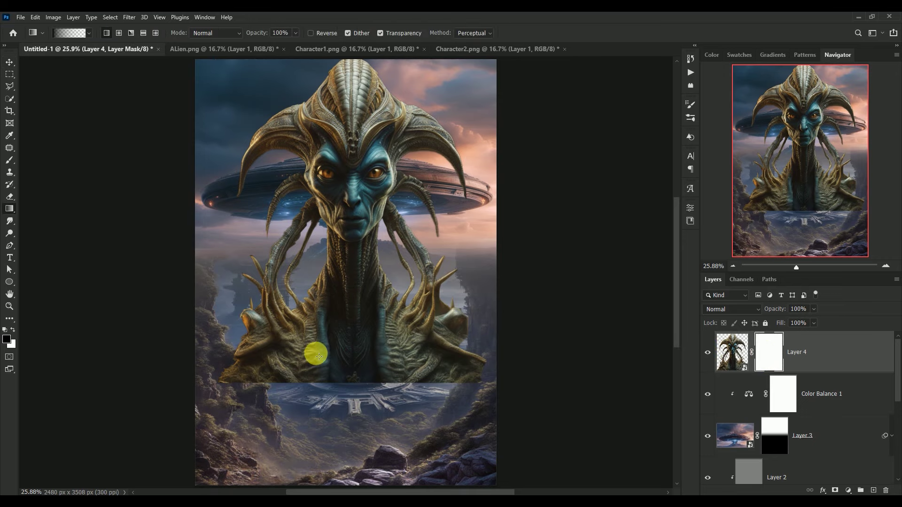
{"action": "left_click_drag", "start_coordinate": [361, 405], "coordinate": [375, 143]}
{"action": "left_click_drag", "start_coordinate": [339, 402], "coordinate": [365, 186]}
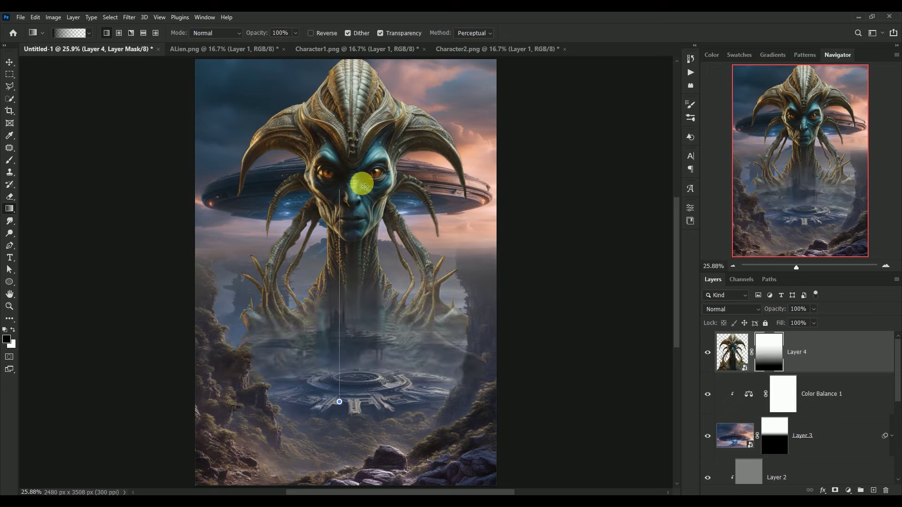
{"action": "left_click_drag", "start_coordinate": [350, 374], "coordinate": [367, 155]}
{"action": "left_click_drag", "start_coordinate": [348, 383], "coordinate": [361, 139]}
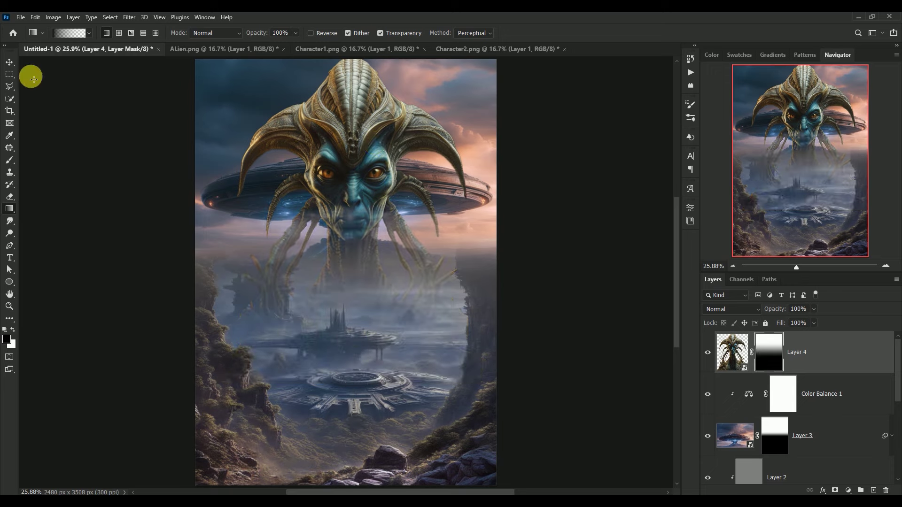
{"action": "left_click", "coordinate": [10, 61]}
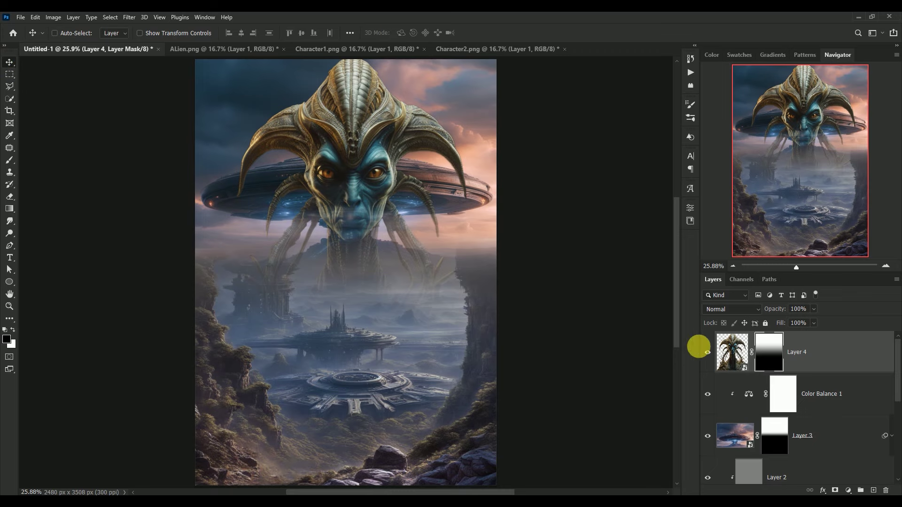
- Open Camera Raw on the alien's image and set Temperature -20 and Highlights -40
{"action": "left_click", "coordinate": [724, 352]}
{"action": "left_click", "coordinate": [129, 17]}
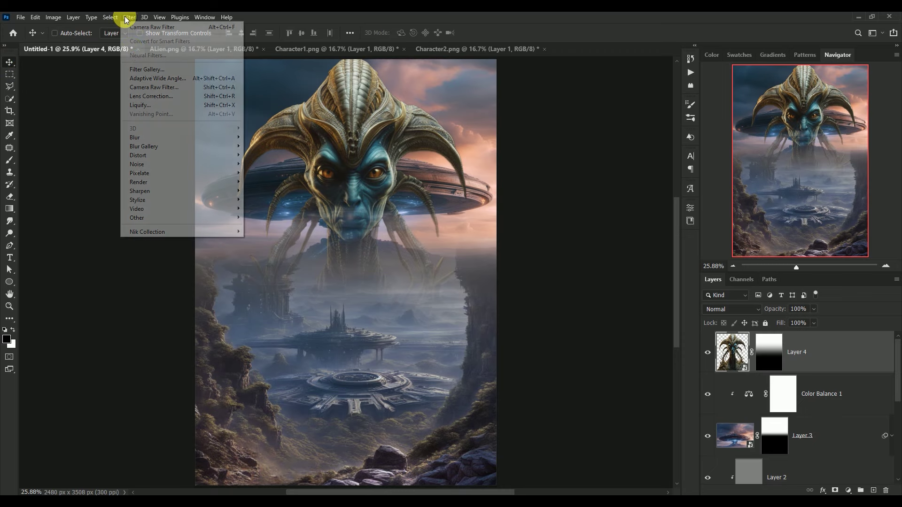
{"action": "left_click", "coordinate": [133, 89]}
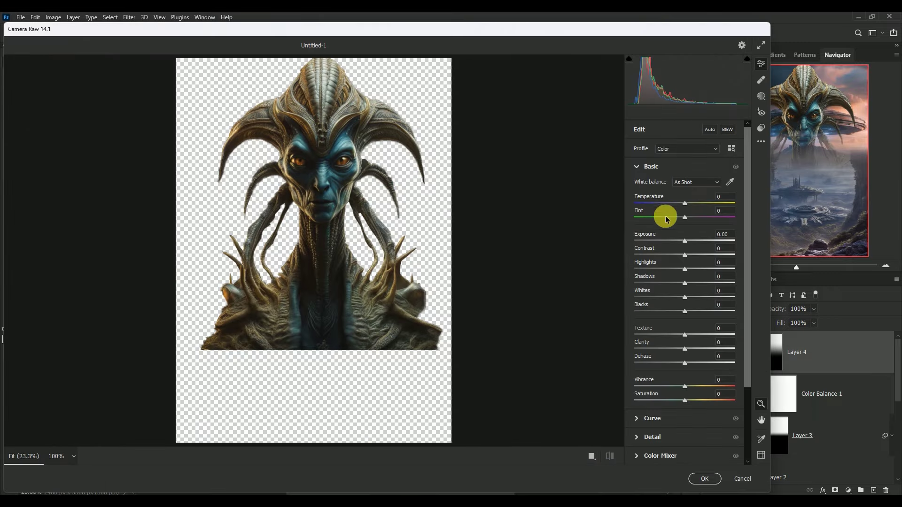
{"action": "left_click", "coordinate": [722, 196]}
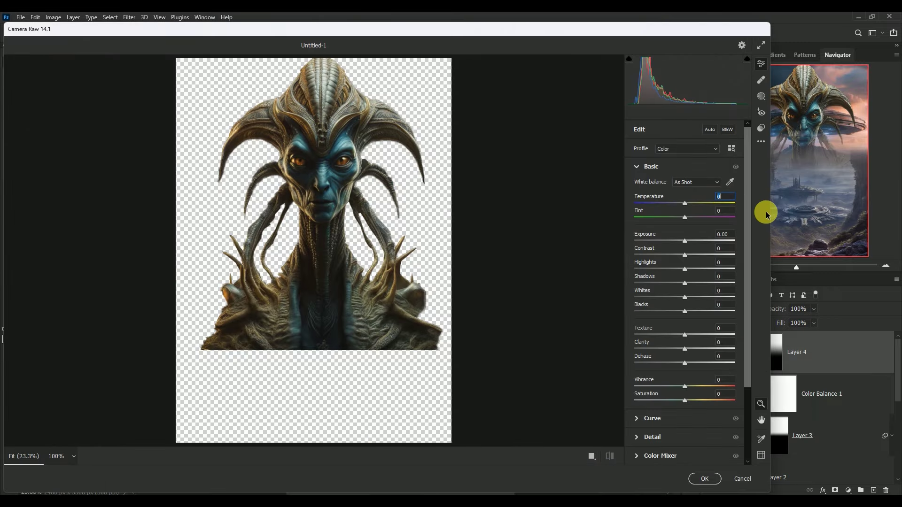
{"action": "type", "text": "-20"}
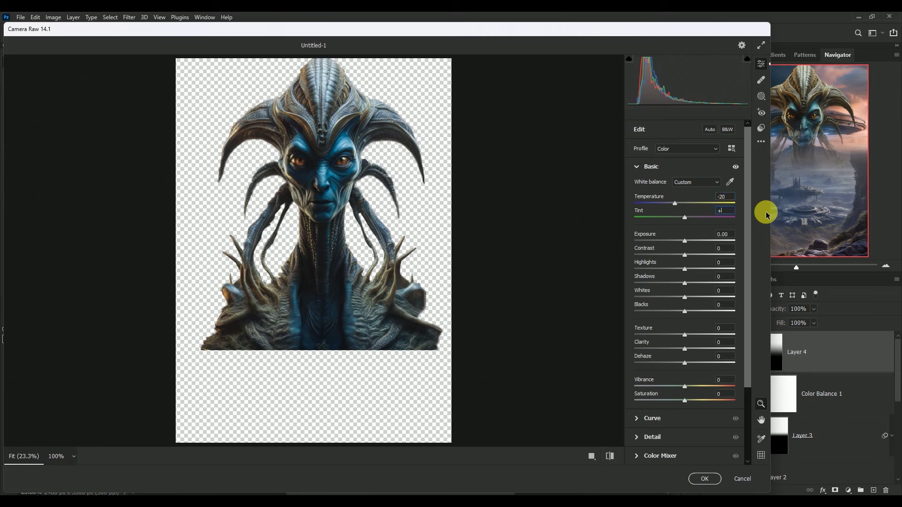
{"action": "type", "text": "+7"}
{"action": "key", "text": "Tab"}
{"action": "key", "text": "Tab"}
{"action": "type", "text": "7"}
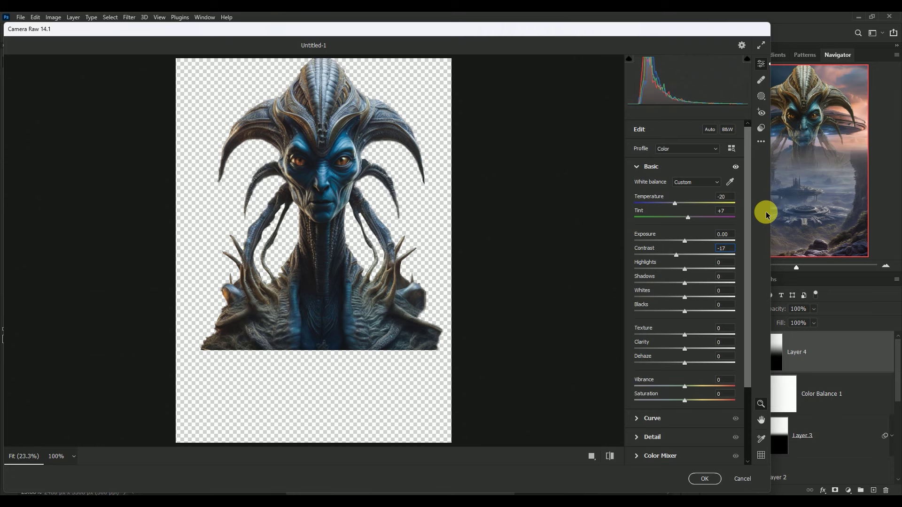
{"action": "key", "text": "Tab"}
{"action": "type", "text": "-40"}
- Set Shadows +22, Texture +10 and Clarity +20, then apply the alien's Camera Raw filter
{"action": "key", "text": "Tab"}
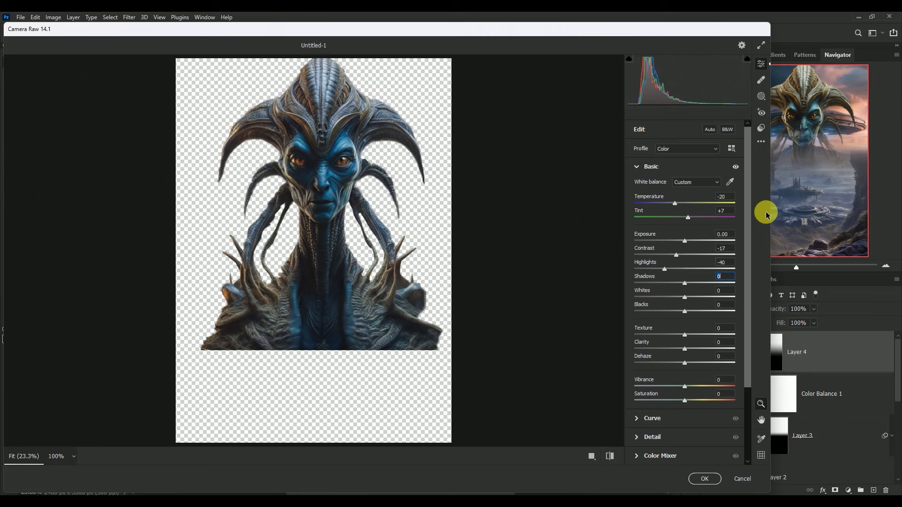
{"action": "type", "text": "22"}
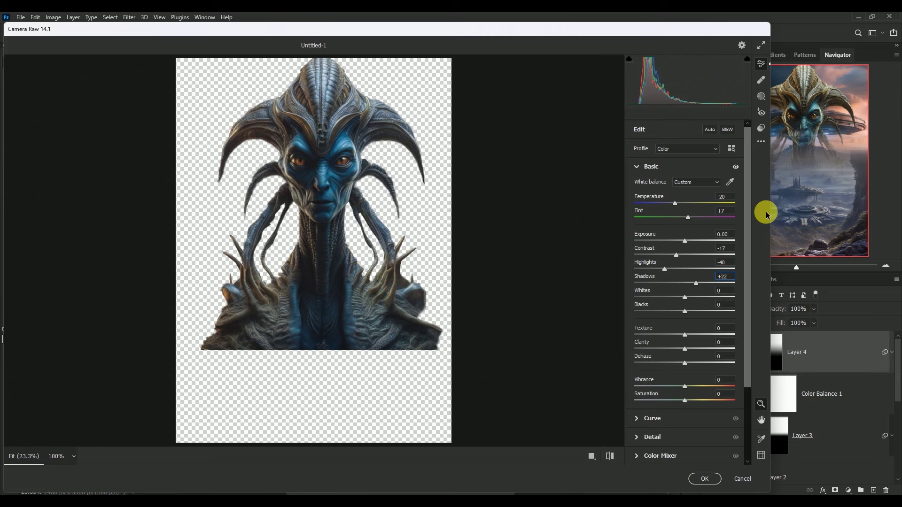
{"action": "key", "text": "Tab"}
{"action": "key", "text": "Tab"}
{"action": "key", "text": "Tab"}
{"action": "type", "text": "+"}
{"action": "type", "text": "10"}
{"action": "key", "text": "Tab"}
{"action": "type", "text": "+20"}
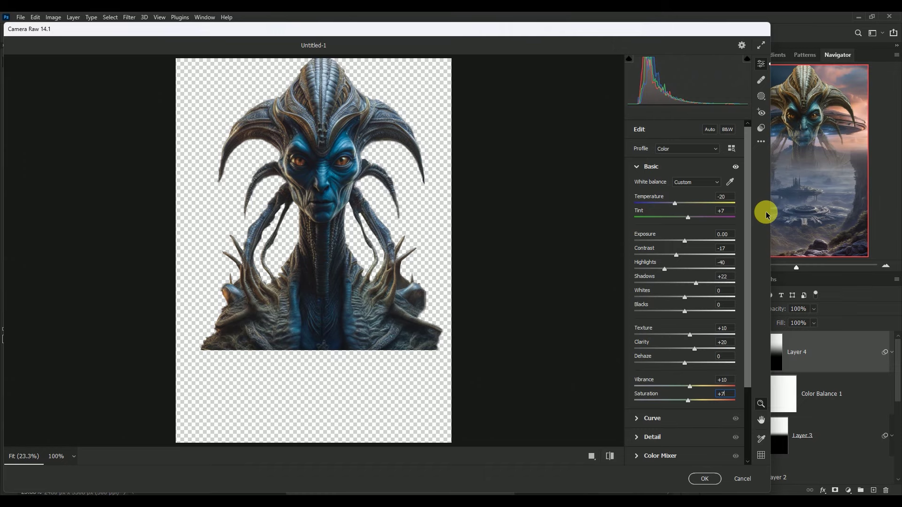
{"action": "left_click", "coordinate": [706, 479]}
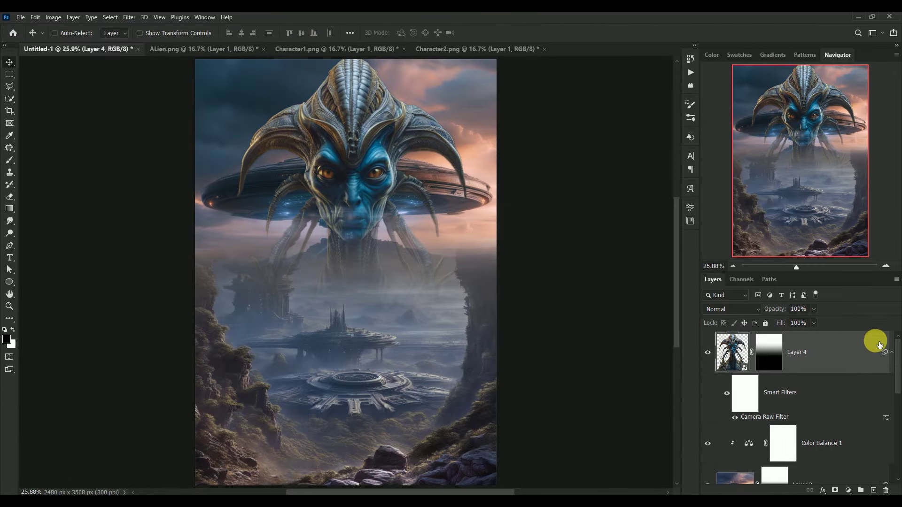
{"action": "left_click", "coordinate": [892, 354]}
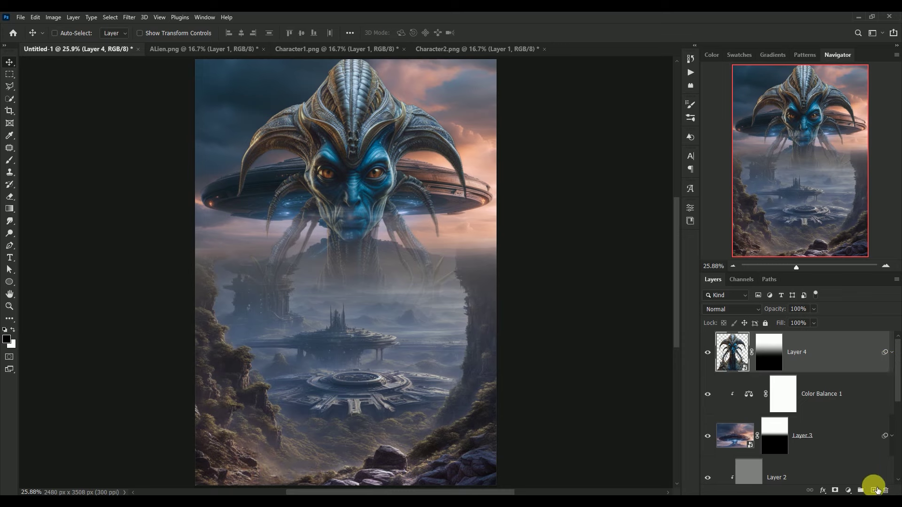
- Add Layer 5 clipped to the alien, filled with 50% Gray and blended as Overlay
{"action": "left_click", "coordinate": [873, 491]}
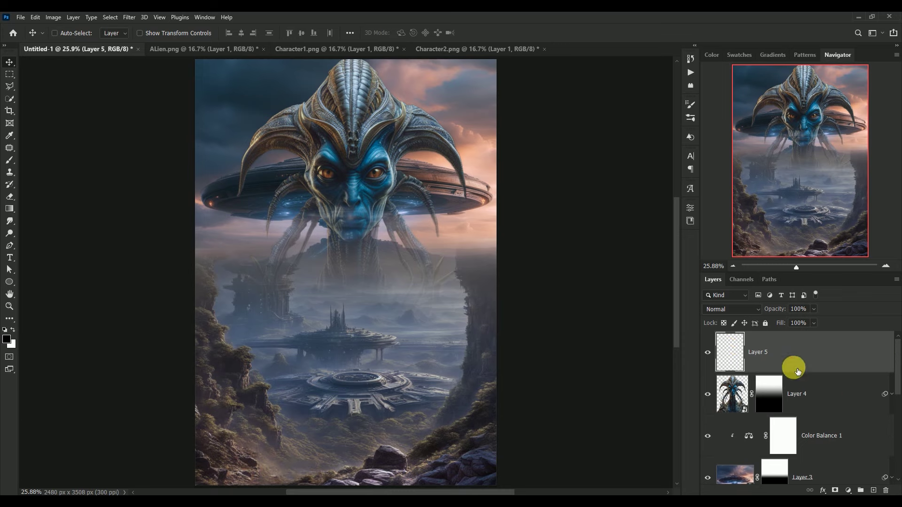
{"action": "left_click", "coordinate": [727, 375], "text": "alt"}
{"action": "left_click", "coordinate": [35, 17]}
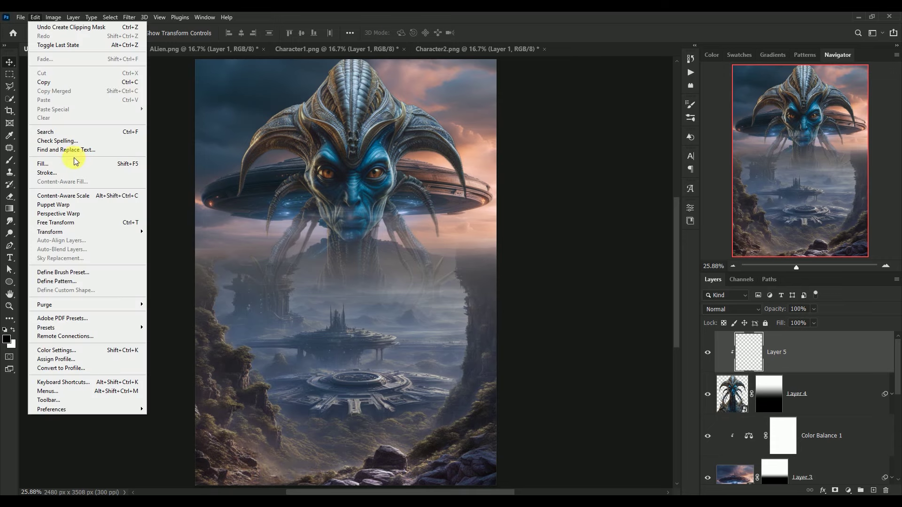
{"action": "left_click", "coordinate": [80, 163]}
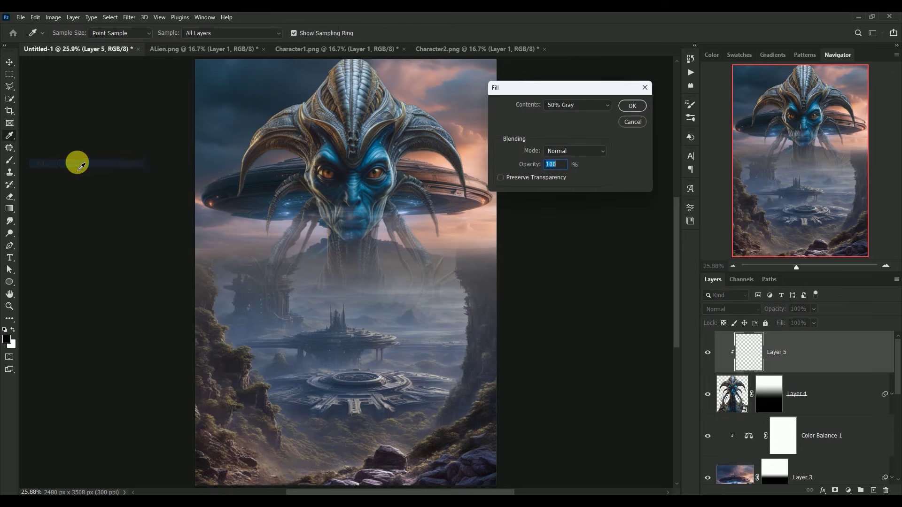
{"action": "left_click", "coordinate": [642, 107]}
{"action": "key", "text": "v"}
{"action": "left_click", "coordinate": [726, 309]}
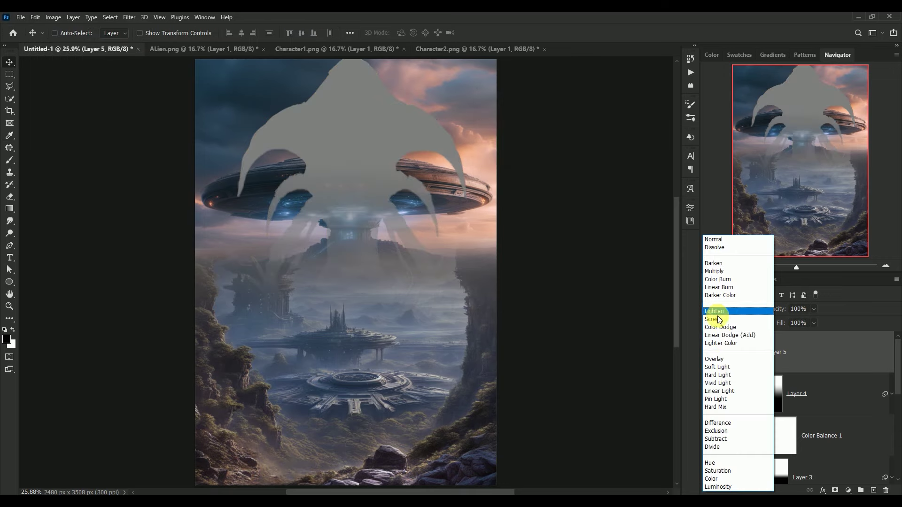
{"action": "left_click", "coordinate": [720, 359]}
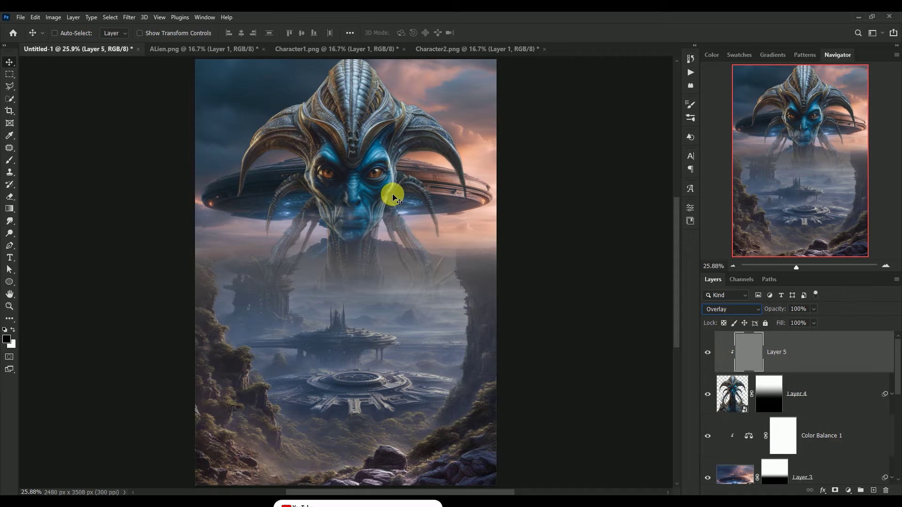
{"action": "key", "text": "ctrl+plus"}
{"action": "key", "text": "ctrl+plus"}
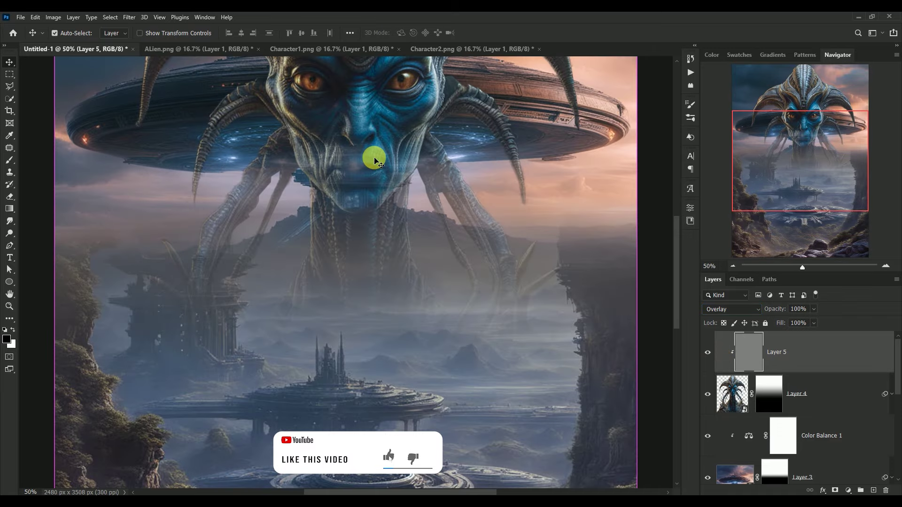
- Dodge the alien's eyes and forehead on the gray Overlay layer
{"action": "scroll", "coordinate": [376, 214], "scroll_direction": "up", "scroll_amount": 3}
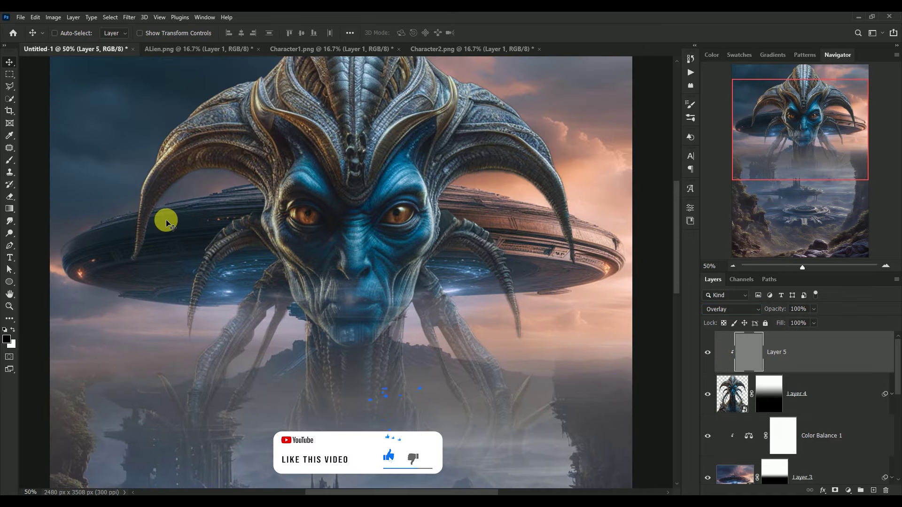
{"action": "left_click", "coordinate": [8, 235]}
{"action": "key", "text": "bracketleft"}
{"action": "key", "text": "bracketleft"}
{"action": "left_click", "coordinate": [302, 214]}
{"action": "left_click", "coordinate": [392, 213]}
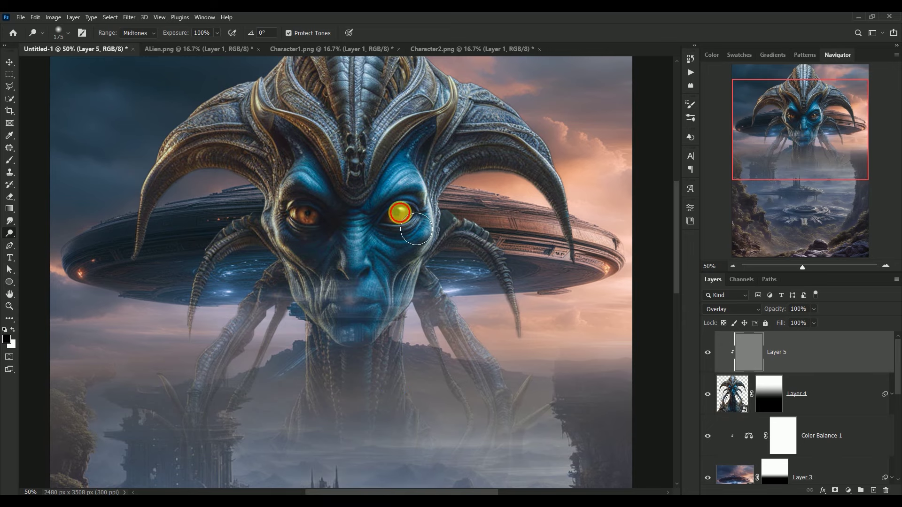
{"action": "mouse_move", "coordinate": [419, 229]}
{"action": "left_mouse_down"}
{"action": "mouse_move", "coordinate": [329, 230]}
{"action": "mouse_move", "coordinate": [389, 194]}
{"action": "mouse_move", "coordinate": [435, 139]}
{"action": "mouse_move", "coordinate": [376, 197]}
{"action": "mouse_move", "coordinate": [305, 125]}
{"action": "mouse_move", "coordinate": [211, 148]}
{"action": "mouse_move", "coordinate": [181, 166]}
{"action": "mouse_move", "coordinate": [292, 96]}
{"action": "mouse_move", "coordinate": [493, 95]}
{"action": "mouse_move", "coordinate": [409, 282]}
{"action": "mouse_move", "coordinate": [352, 327]}
{"action": "mouse_move", "coordinate": [284, 252]}
{"action": "mouse_move", "coordinate": [343, 262]}
{"action": "mouse_move", "coordinate": [352, 227]}
{"action": "mouse_move", "coordinate": [262, 227]}
{"action": "left_mouse_up"}
{"action": "key", "text": "bracketright"}
{"action": "key", "text": "bracketright"}
{"action": "key", "text": "bracketright"}
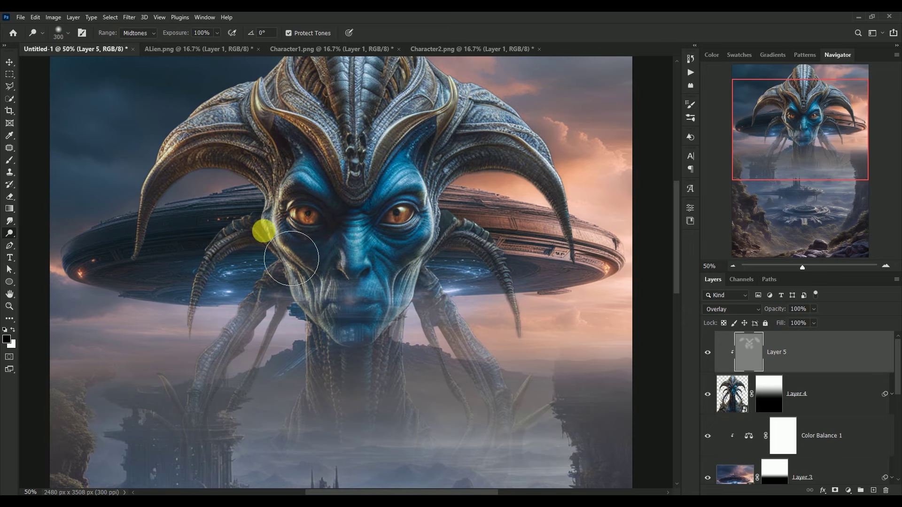
- Burn the alien's brow and nose, then compare before/after and fit the poster to screen
{"action": "right_click", "coordinate": [8, 230]}
{"action": "left_click", "coordinate": [44, 242]}
{"action": "key", "text": "bracketleft"}
{"action": "key", "text": "bracketleft"}
{"action": "key", "text": "bracketleft"}
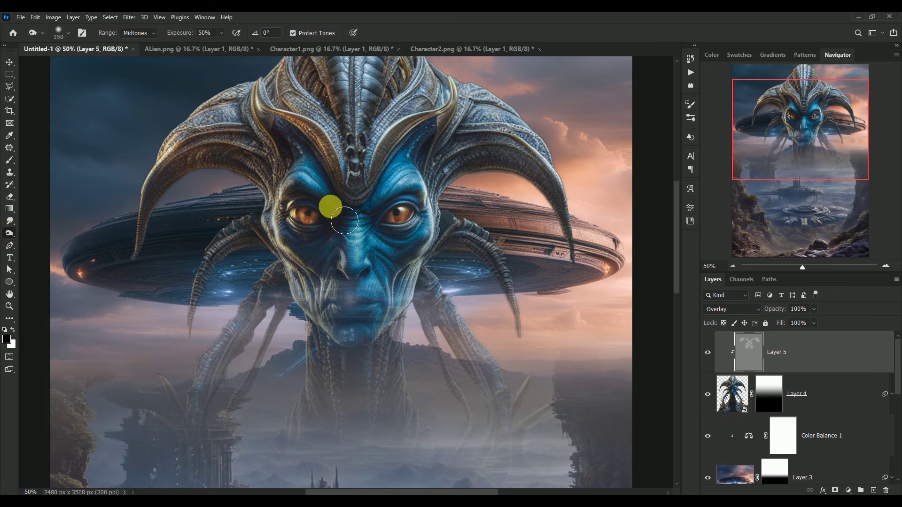
{"action": "key", "text": "bracketleft"}
{"action": "key", "text": "bracketleft"}
{"action": "mouse_move", "coordinate": [334, 212]}
{"action": "left_mouse_down"}
{"action": "mouse_move", "coordinate": [302, 182]}
{"action": "mouse_move", "coordinate": [348, 188]}
{"action": "mouse_move", "coordinate": [375, 204]}
{"action": "mouse_move", "coordinate": [434, 193]}
{"action": "mouse_move", "coordinate": [378, 257]}
{"action": "mouse_move", "coordinate": [409, 245]}
{"action": "mouse_move", "coordinate": [317, 245]}
{"action": "mouse_move", "coordinate": [350, 253]}
{"action": "mouse_move", "coordinate": [324, 331]}
{"action": "mouse_move", "coordinate": [369, 359]}
{"action": "mouse_move", "coordinate": [421, 322]}
{"action": "mouse_move", "coordinate": [368, 357]}
{"action": "mouse_move", "coordinate": [322, 345]}
{"action": "mouse_move", "coordinate": [288, 261]}
{"action": "mouse_move", "coordinate": [202, 276]}
{"action": "mouse_move", "coordinate": [143, 268]}
{"action": "mouse_move", "coordinate": [172, 275]}
{"action": "mouse_move", "coordinate": [197, 340]}
{"action": "mouse_move", "coordinate": [499, 316]}
{"action": "mouse_move", "coordinate": [538, 350]}
{"action": "mouse_move", "coordinate": [524, 288]}
{"action": "mouse_move", "coordinate": [592, 277]}
{"action": "mouse_move", "coordinate": [501, 346]}
{"action": "mouse_move", "coordinate": [465, 312]}
{"action": "mouse_move", "coordinate": [512, 374]}
{"action": "mouse_move", "coordinate": [253, 313]}
{"action": "mouse_move", "coordinate": [204, 383]}
{"action": "mouse_move", "coordinate": [303, 331]}
{"action": "left_mouse_up"}
{"action": "key", "text": "bracketright"}
{"action": "key", "text": "bracketright"}
{"action": "key", "text": "bracketright"}
{"action": "key", "text": "bracketright"}
{"action": "key", "text": "bracketright"}
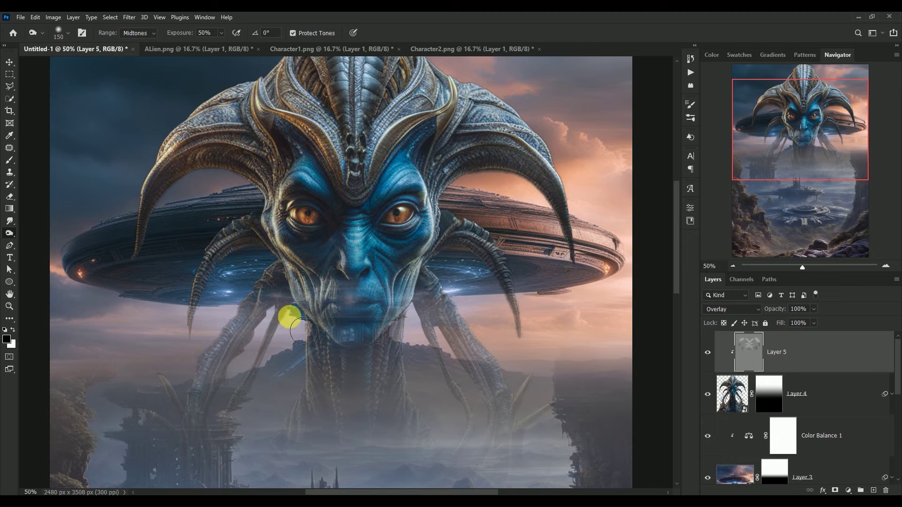
{"action": "left_click", "coordinate": [10, 62]}
{"action": "left_click", "coordinate": [707, 352]}
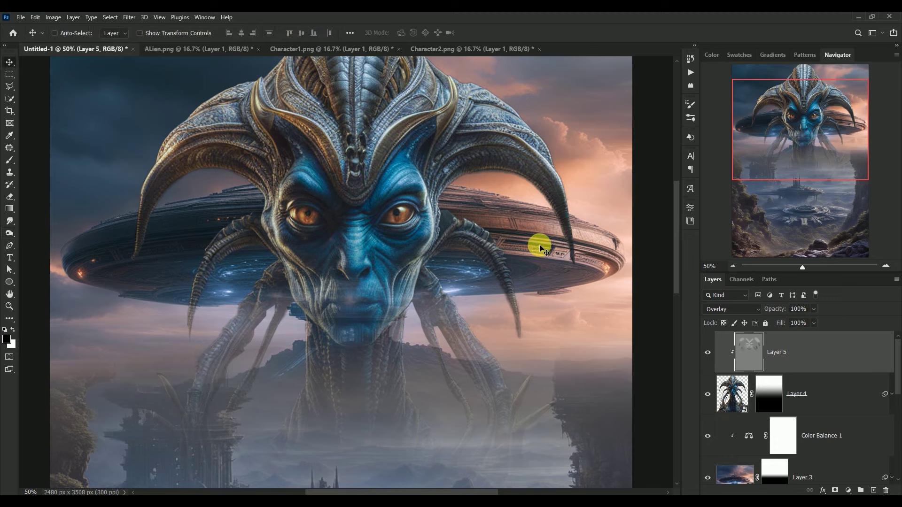
{"action": "key", "text": "ctrl+0"}
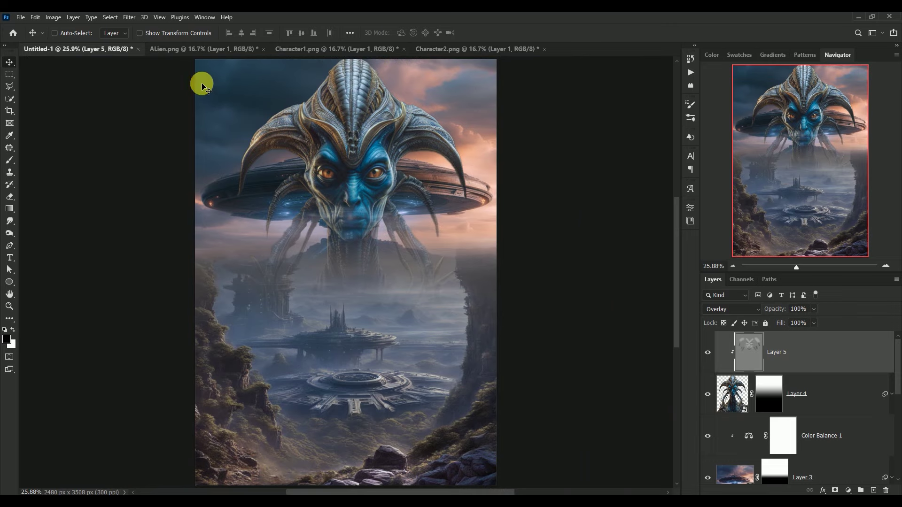
- Close ALien.png, discarding its changes
{"action": "left_click", "coordinate": [197, 49]}
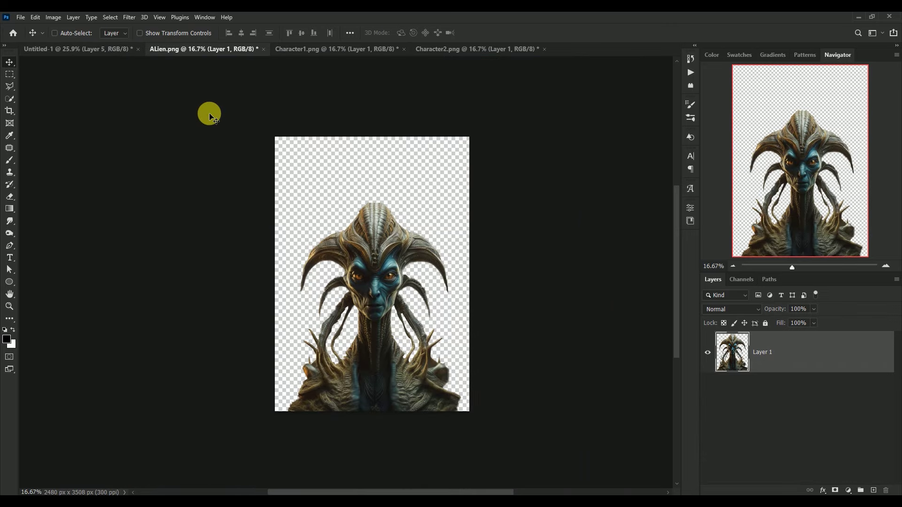
{"action": "left_click", "coordinate": [264, 48]}
{"action": "left_click", "coordinate": [442, 197]}
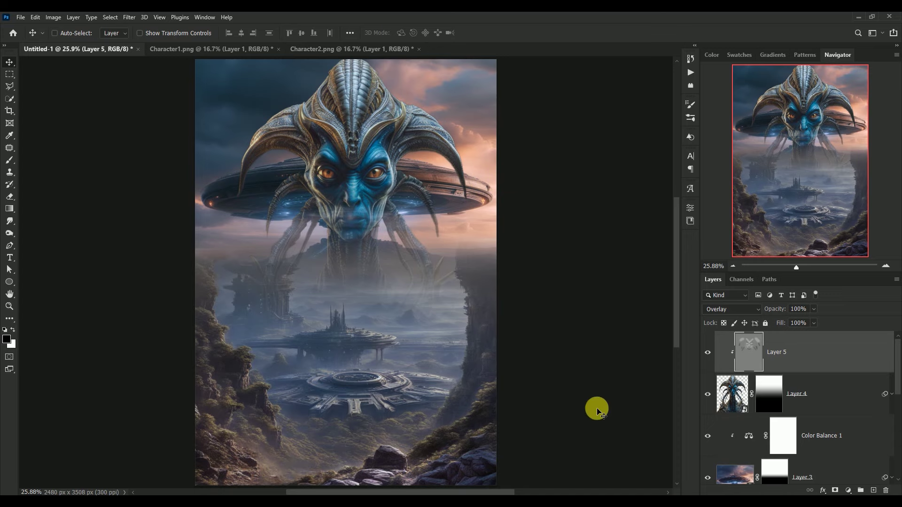
- Bring the armored woman from Character1.png into the poster as a smart object
{"action": "left_click", "coordinate": [177, 51]}
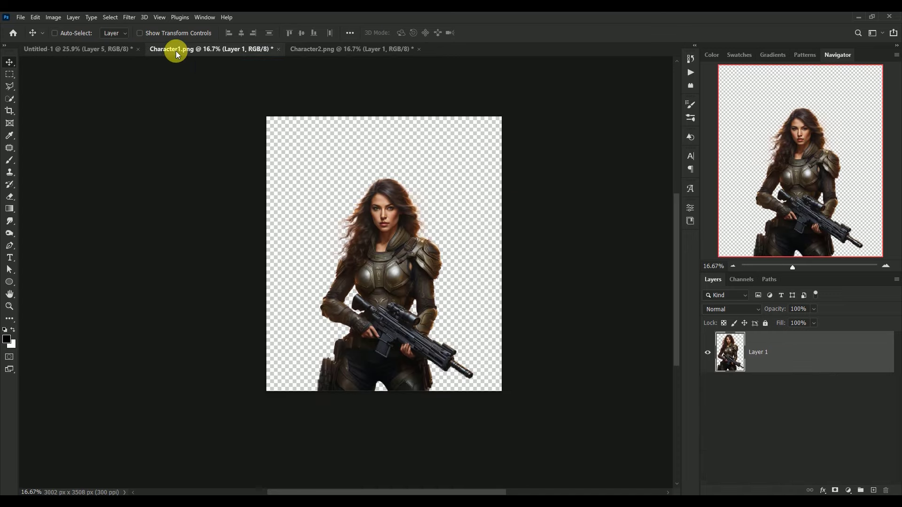
{"action": "mouse_move", "coordinate": [404, 263]}
{"action": "left_mouse_down"}
{"action": "mouse_move", "coordinate": [388, 223]}
{"action": "mouse_move", "coordinate": [78, 54]}
{"action": "left_mouse_up"}
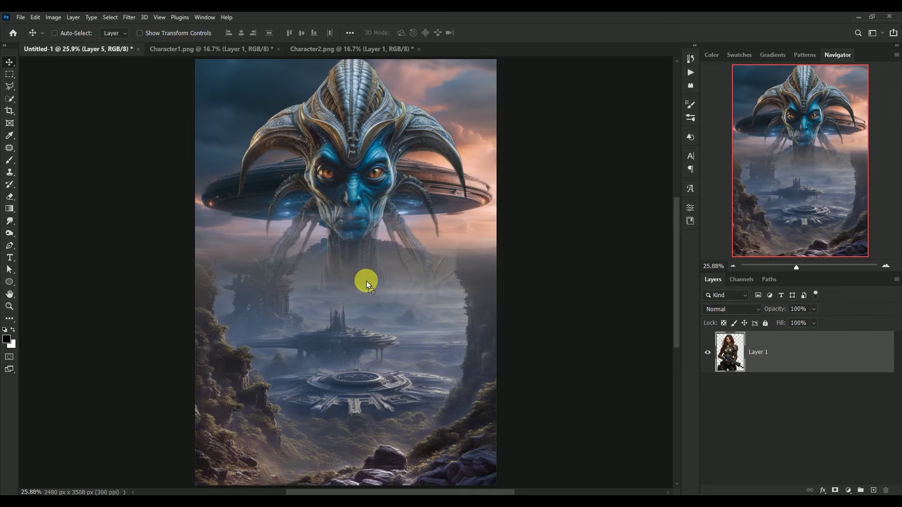
{"action": "left_click_drag", "start_coordinate": [366, 281], "coordinate": [366, 281]}
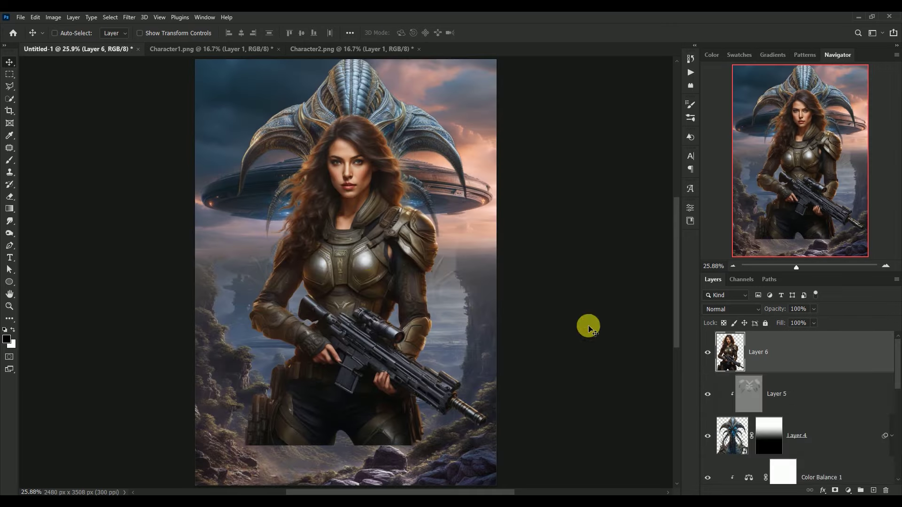
{"action": "right_click", "coordinate": [791, 353]}
{"action": "left_click", "coordinate": [727, 229]}
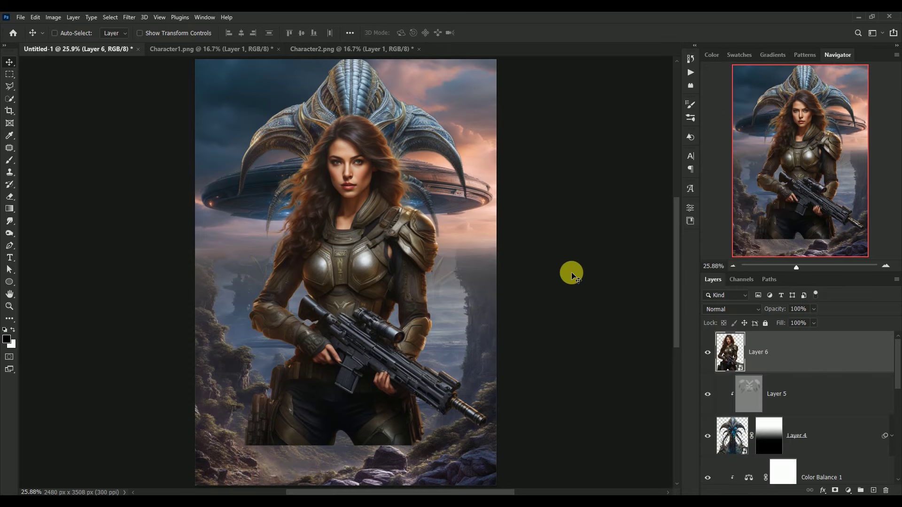
- Scale the woman to about 70% and position her at the poster's lower right
{"action": "key", "text": "ctrl+t"}
{"action": "left_click_drag", "start_coordinate": [487, 444], "coordinate": [404, 332]}
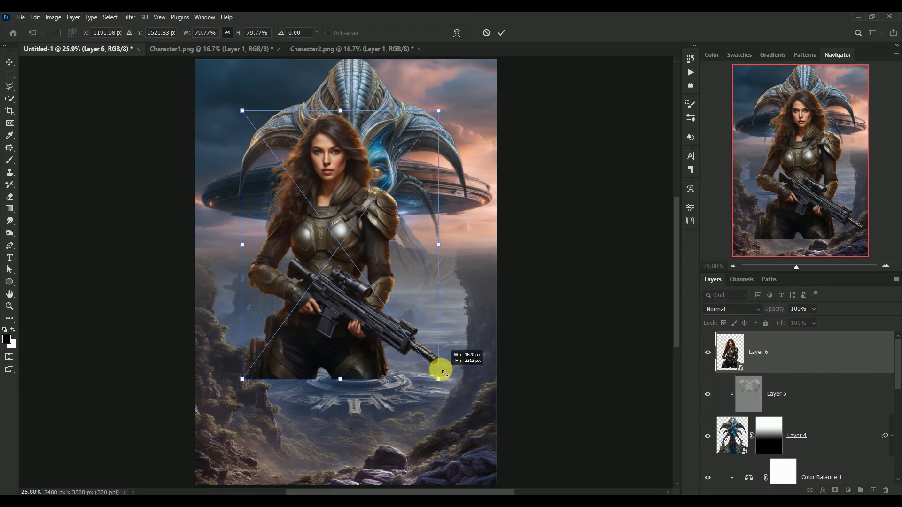
{"action": "mouse_move", "coordinate": [355, 256]}
{"action": "left_mouse_down"}
{"action": "mouse_move", "coordinate": [461, 368]}
{"action": "mouse_move", "coordinate": [481, 374]}
{"action": "left_mouse_up"}
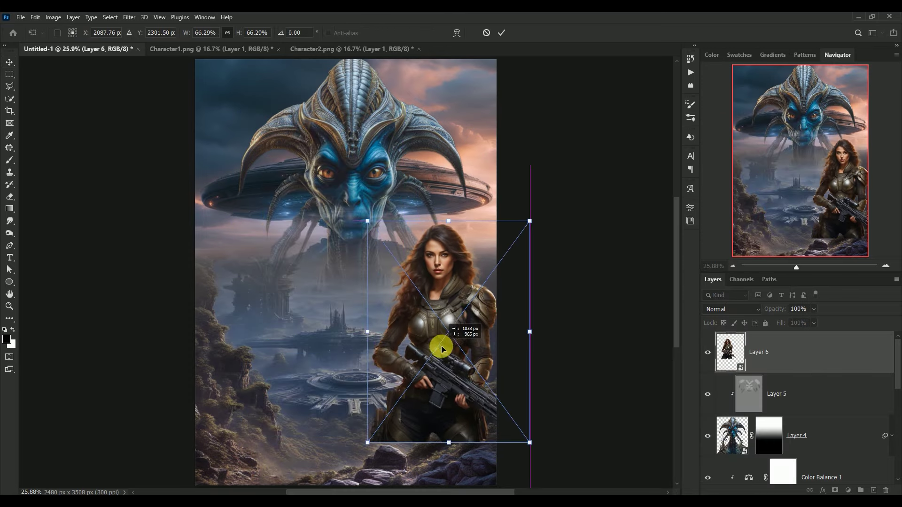
{"action": "left_click_drag", "start_coordinate": [367, 228], "coordinate": [358, 215]}
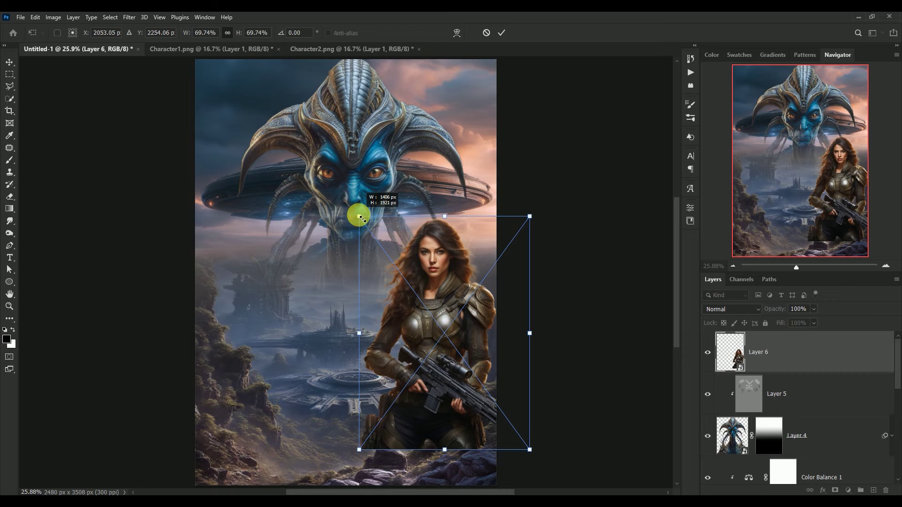
{"action": "left_click_drag", "start_coordinate": [429, 320], "coordinate": [442, 324]}
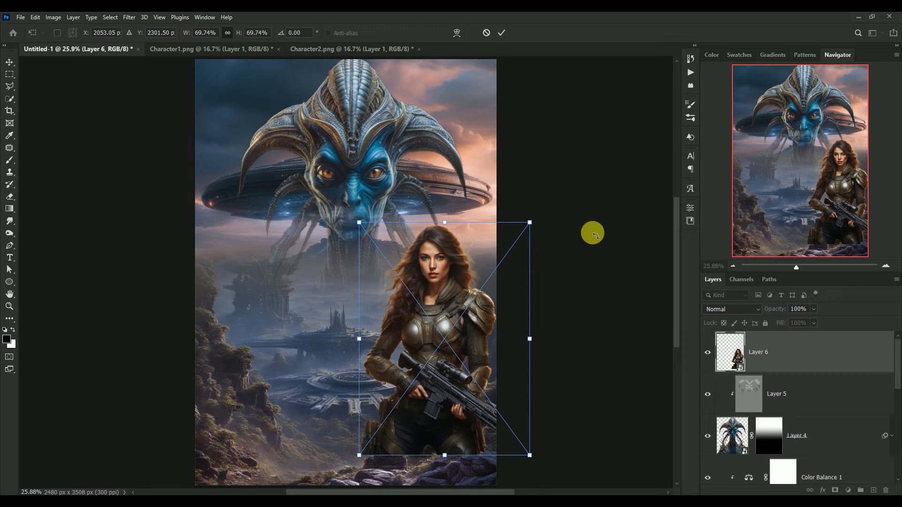
{"action": "key", "text": "Return"}
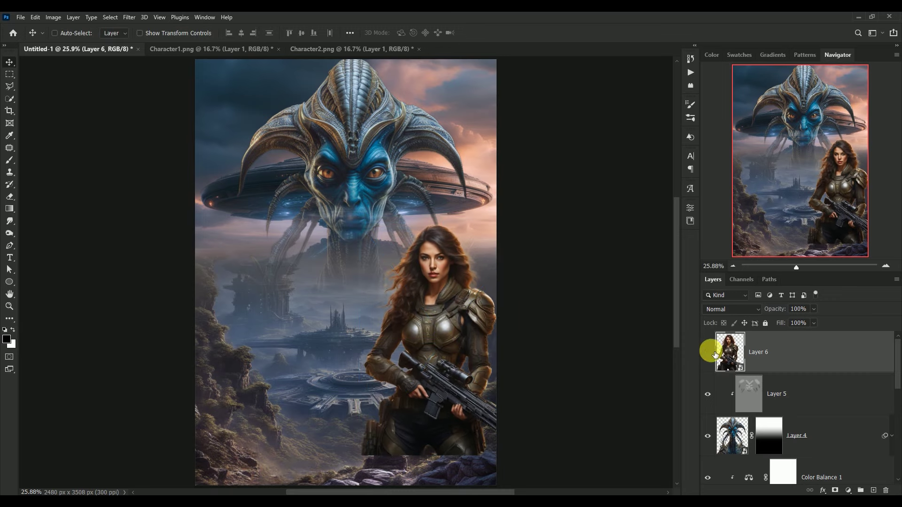
{"action": "left_click", "coordinate": [708, 352]}
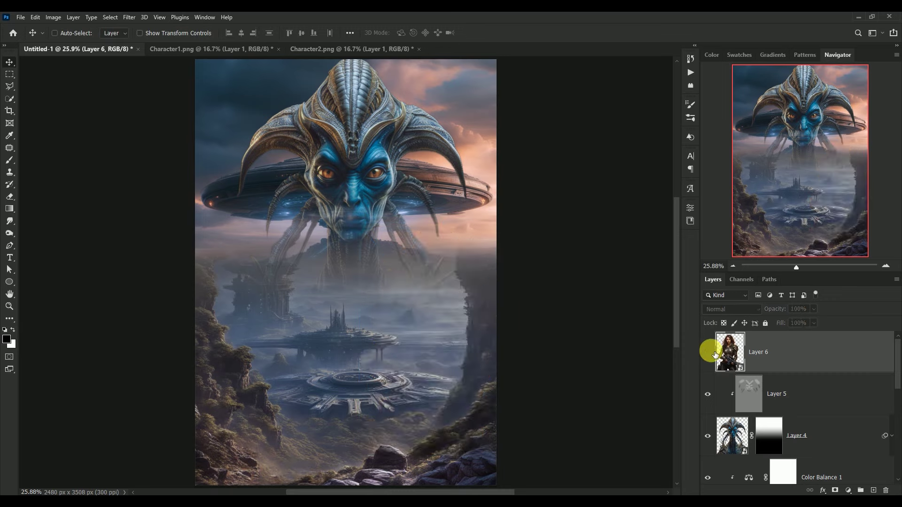
- Fade the woman's lower body with a gradient layer mask, then retarget Layer 6's pixels
{"action": "left_click", "coordinate": [835, 489]}
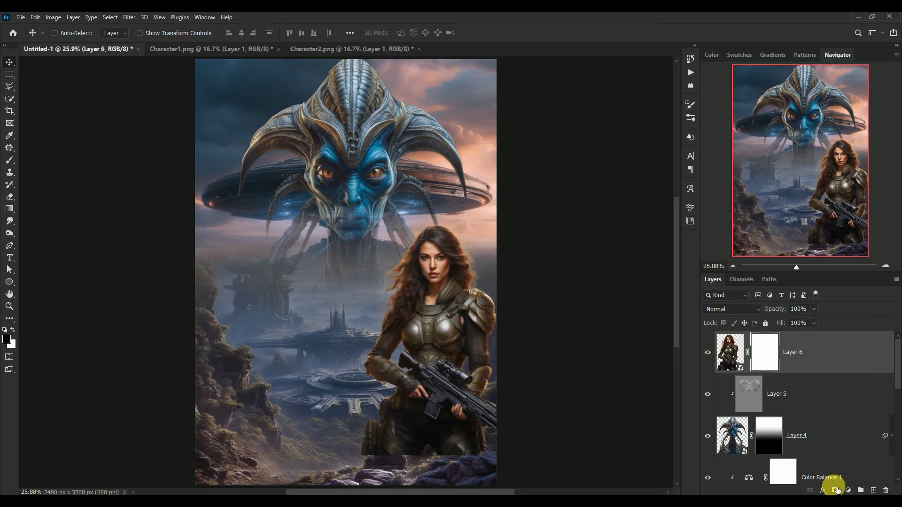
{"action": "left_click", "coordinate": [12, 209]}
{"action": "mouse_move", "coordinate": [394, 477]}
{"action": "left_mouse_down"}
{"action": "mouse_move", "coordinate": [418, 400]}
{"action": "mouse_move", "coordinate": [418, 294]}
{"action": "left_mouse_up"}
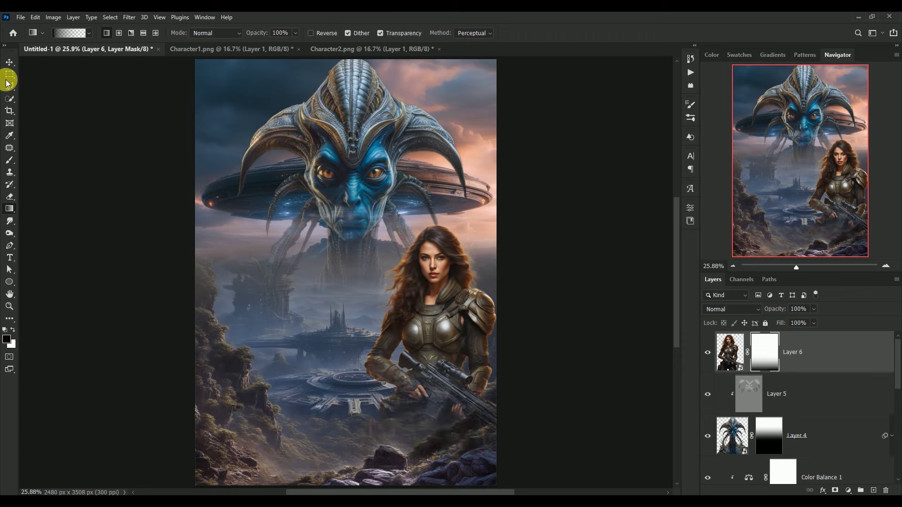
{"action": "left_click", "coordinate": [9, 62]}
{"action": "left_click", "coordinate": [729, 353]}
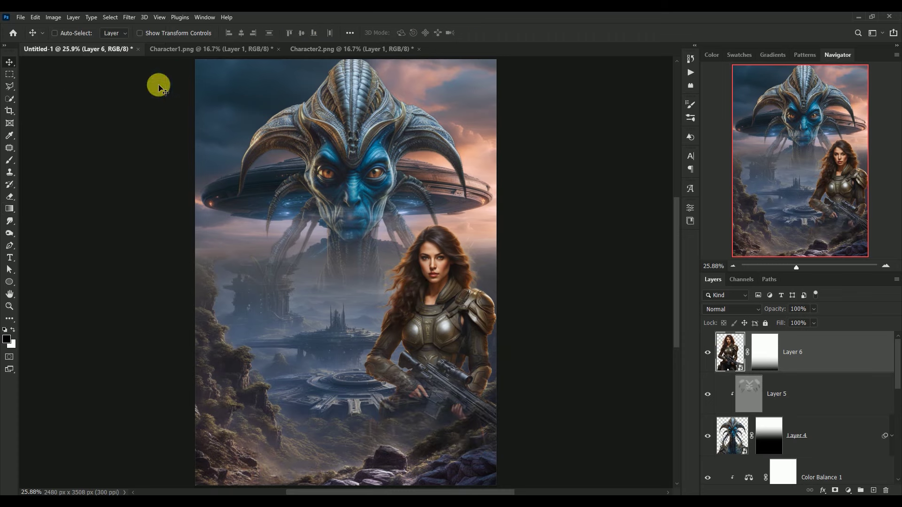
{"action": "left_click", "coordinate": [128, 17]}
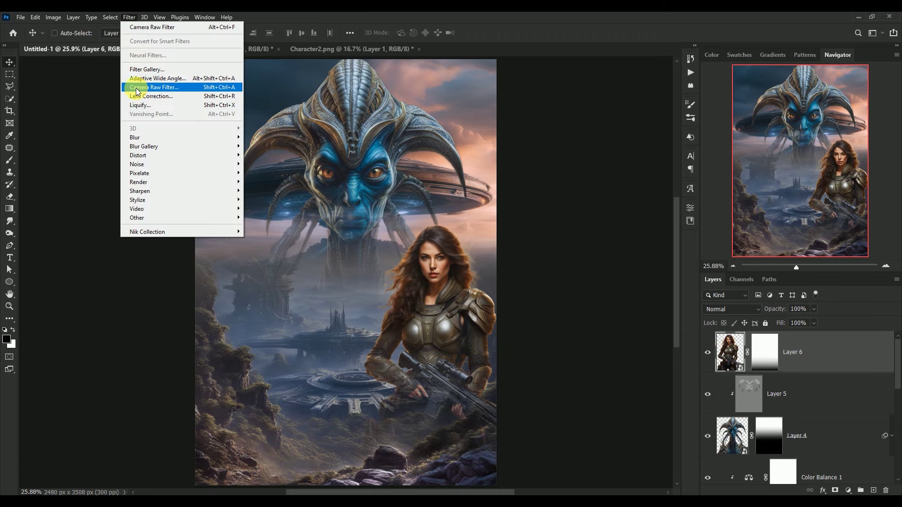
- Camera Raw the woman: Temperature -20, Tint +14, Contrast -16, Highlights -30, Shadows +28, Texture +5, Clarity +15, Vibrance +10
{"action": "left_click", "coordinate": [135, 88]}
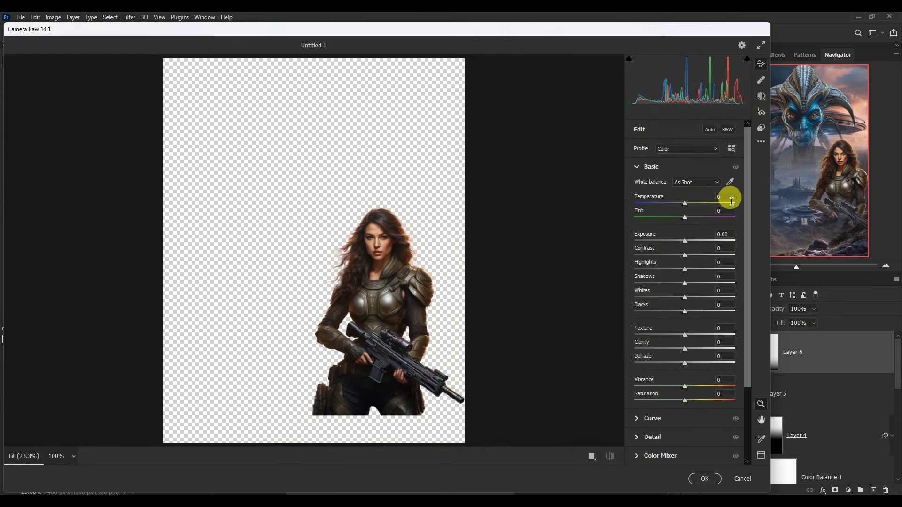
{"action": "left_click", "coordinate": [731, 201]}
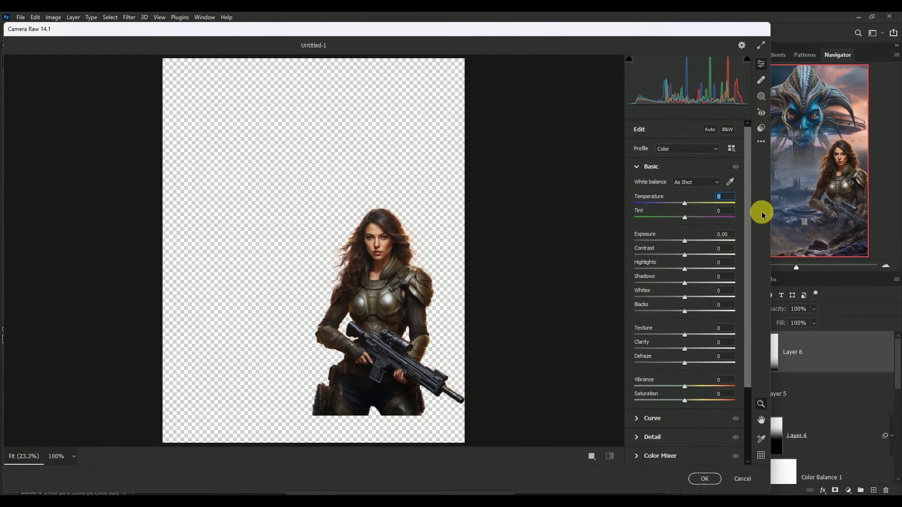
{"action": "type", "text": "-20"}
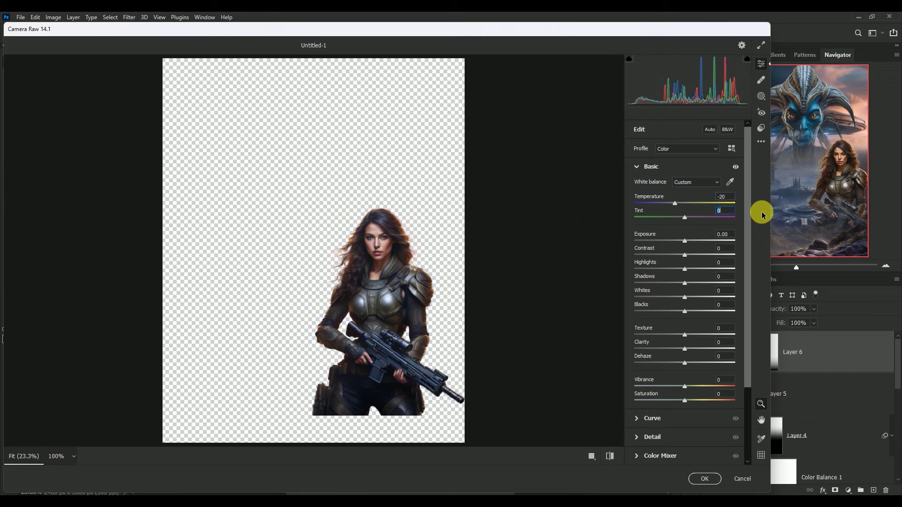
{"action": "type", "text": "4"}
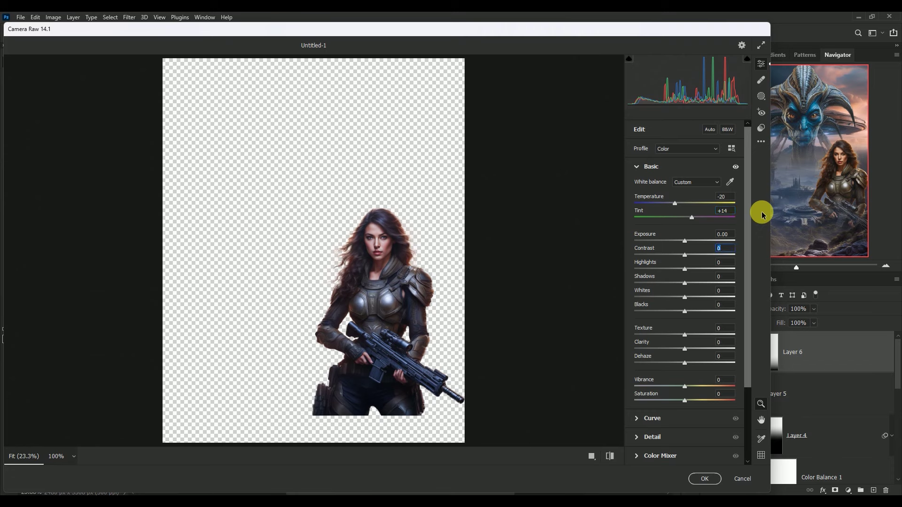
{"action": "type", "text": "6"}
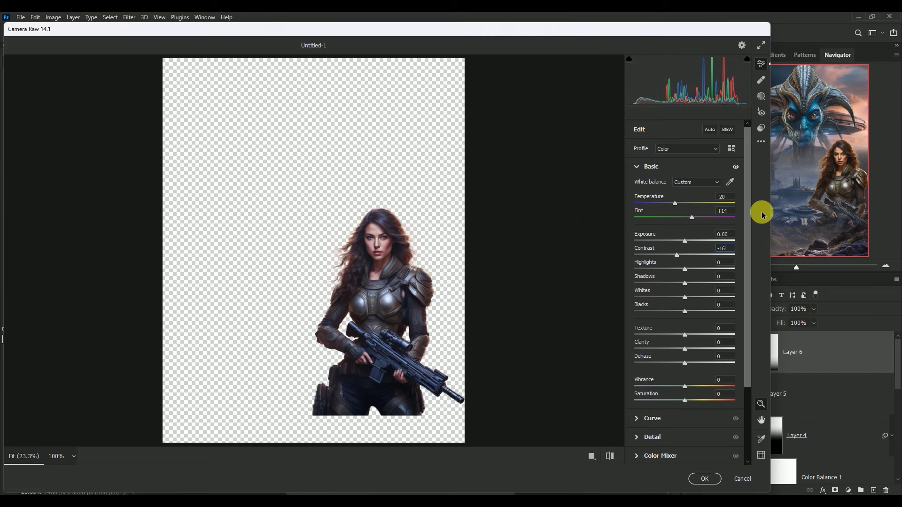
{"action": "key", "text": "Tab"}
{"action": "type", "text": "-3"}
{"action": "type", "text": "0"}
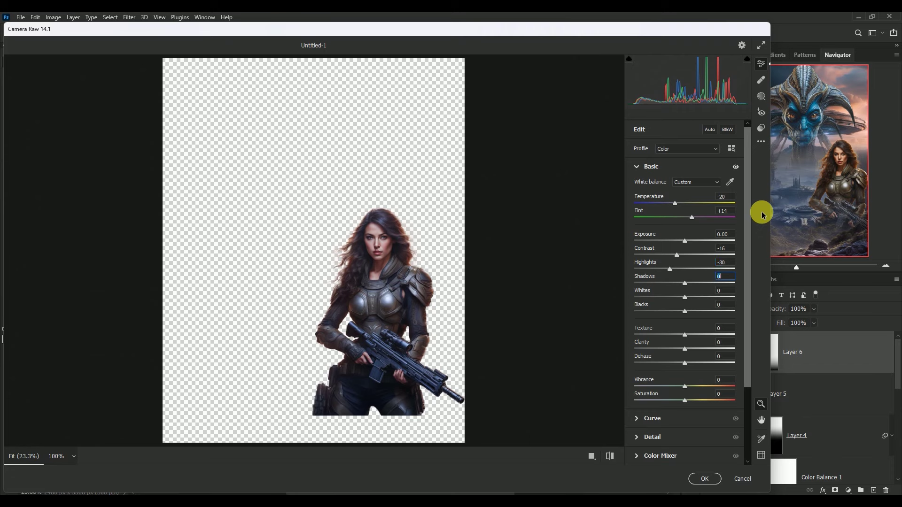
{"action": "type", "text": "8"}
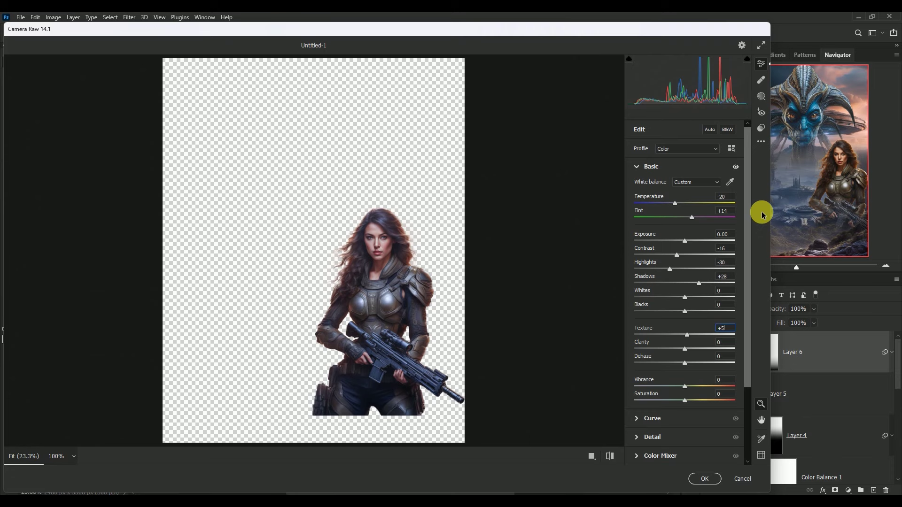
{"action": "key", "text": "Tab"}
{"action": "type", "text": "+1"}
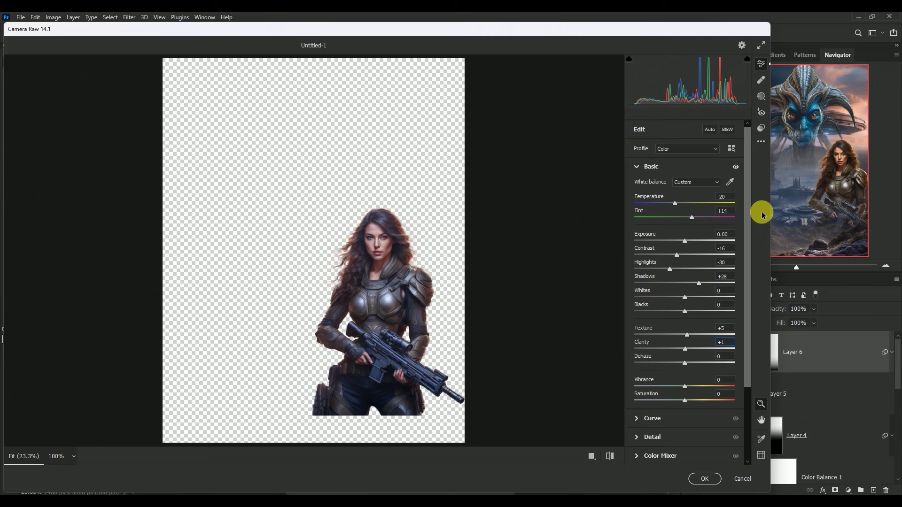
{"action": "type", "text": "5"}
{"action": "key", "text": "Tab"}
{"action": "type", "text": "+10"}
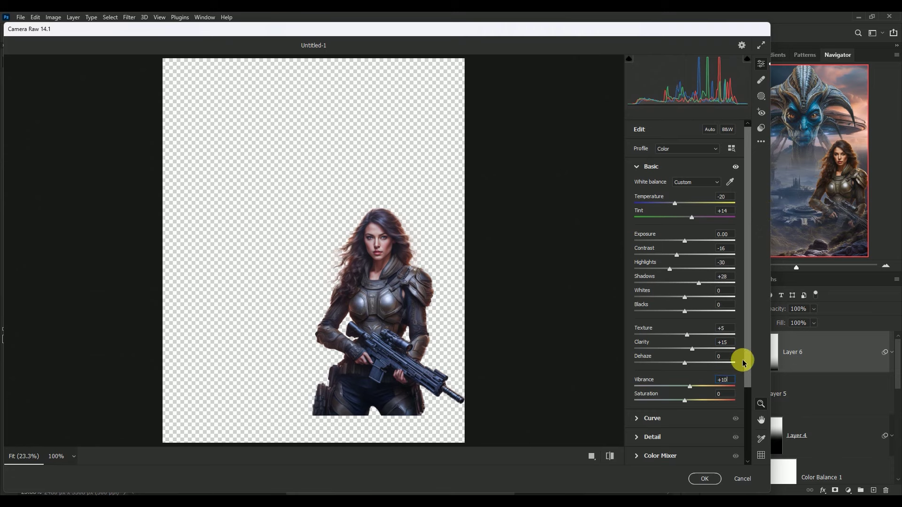
{"action": "left_click", "coordinate": [704, 479]}
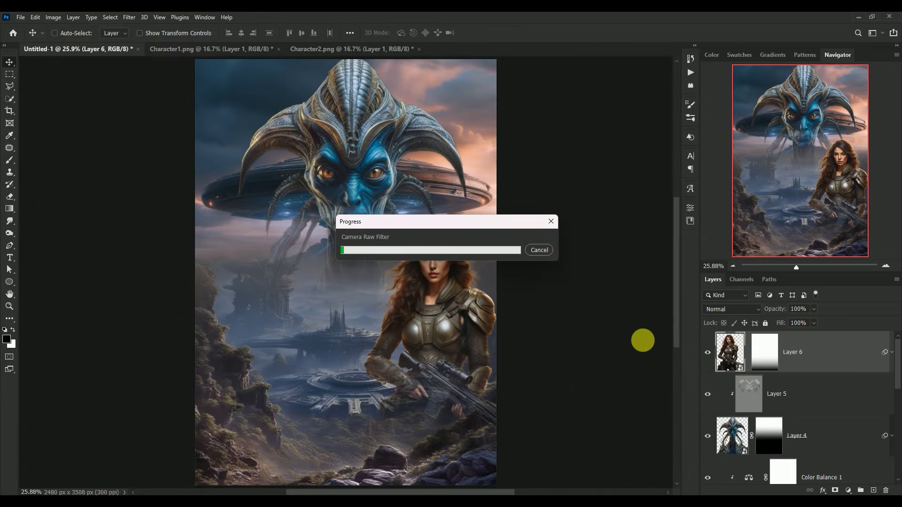
- Add a new layer clipped to the woman, filled with 50% gray and set to Overlay
{"action": "left_click", "coordinate": [892, 352]}
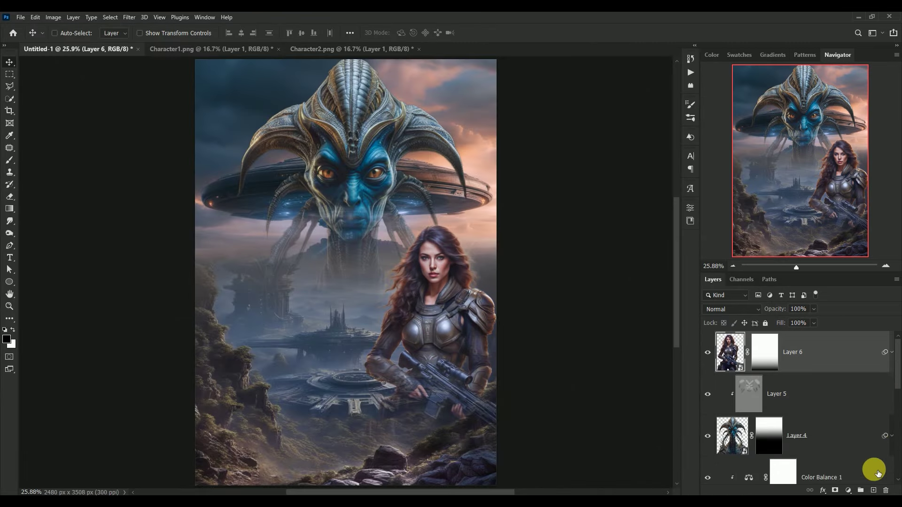
{"action": "left_click", "coordinate": [873, 490]}
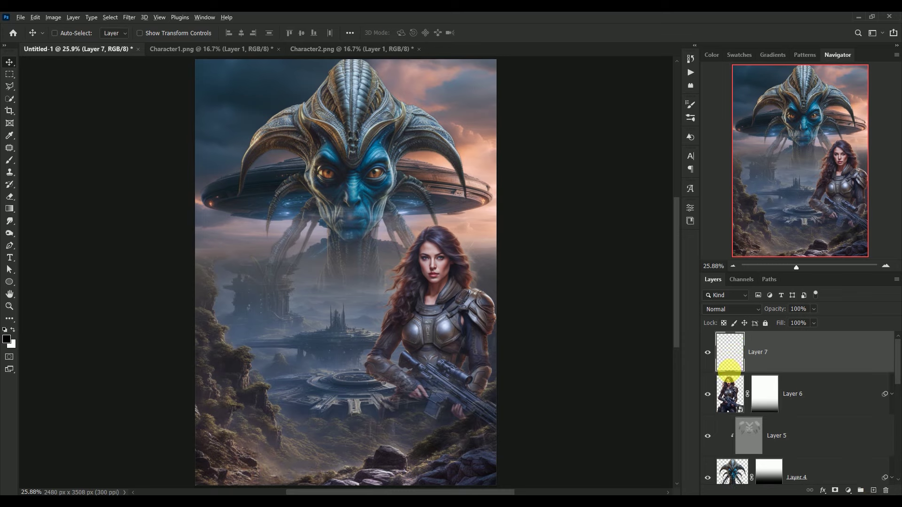
{"action": "left_click", "coordinate": [732, 374], "text": "alt"}
{"action": "left_click", "coordinate": [35, 17]}
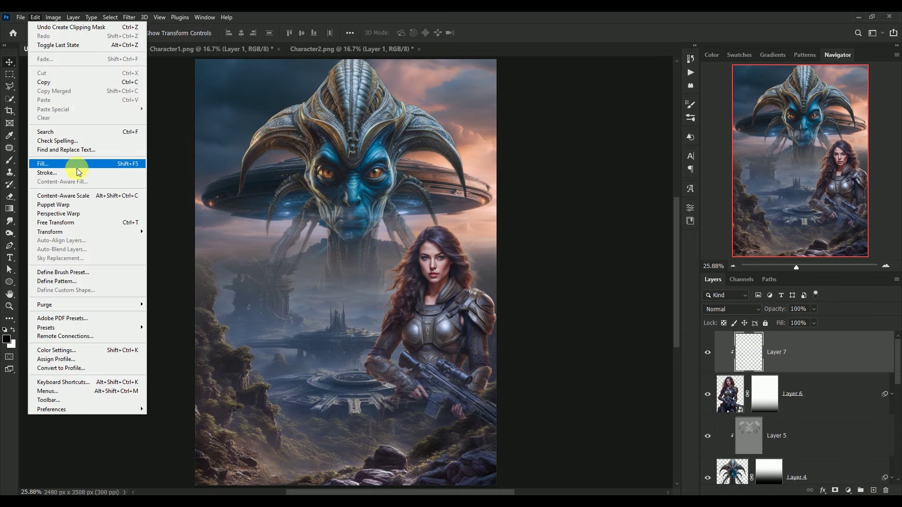
{"action": "left_click", "coordinate": [71, 165]}
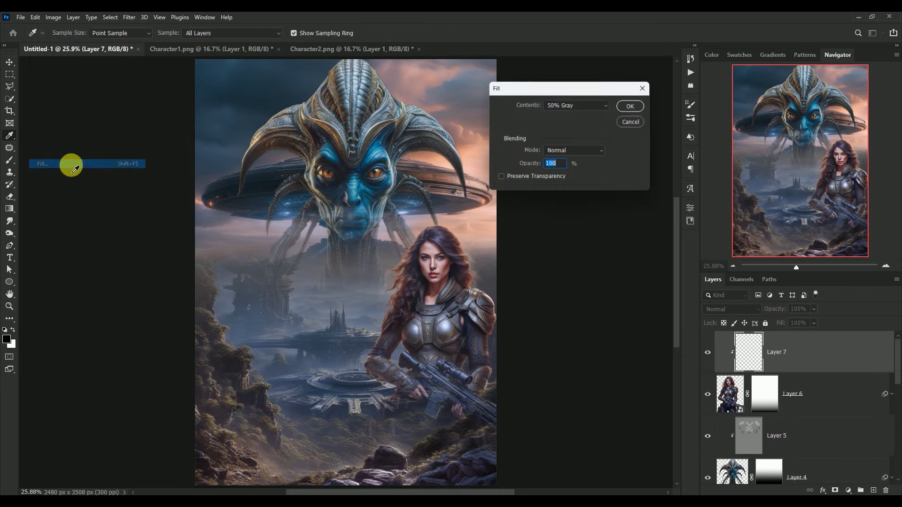
{"action": "left_click", "coordinate": [630, 105]}
{"action": "left_click", "coordinate": [724, 309]}
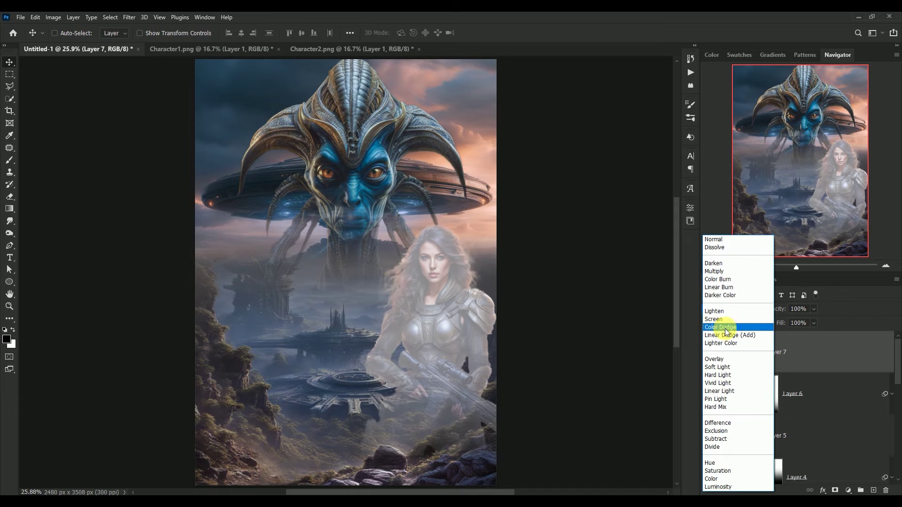
{"action": "left_click", "coordinate": [729, 360]}
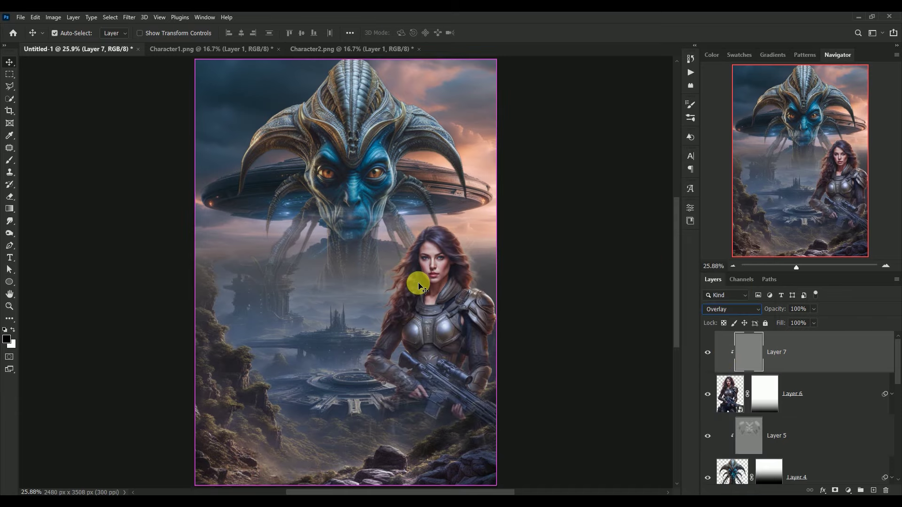
- Dodge to brighten the woman's hair across the top and down both sides of her face
{"action": "key", "text": "ctrl+plus"}
{"action": "key", "text": "ctrl+plus"}
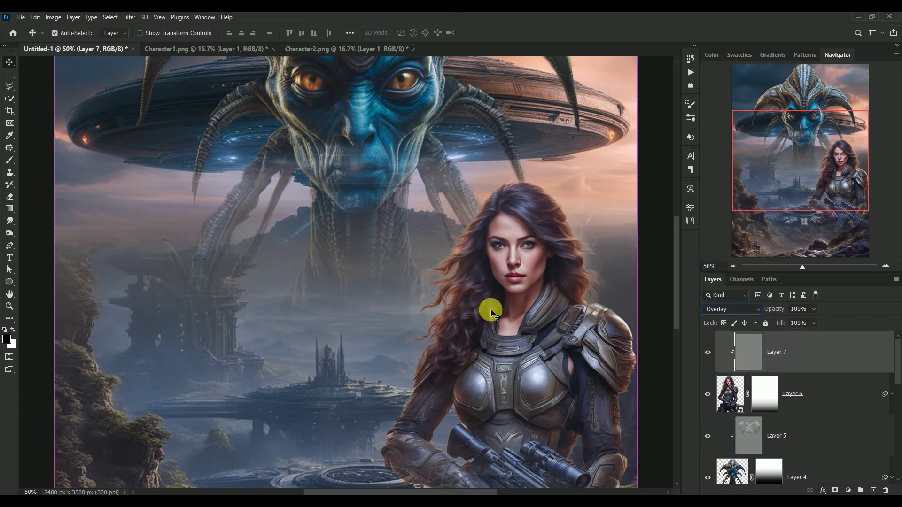
{"action": "key", "text": "ctrl+plus"}
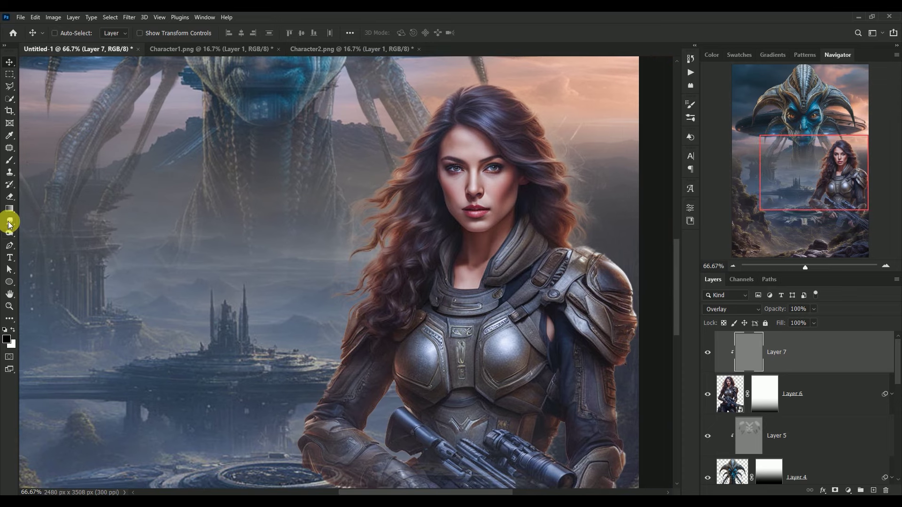
{"action": "left_click", "coordinate": [9, 230]}
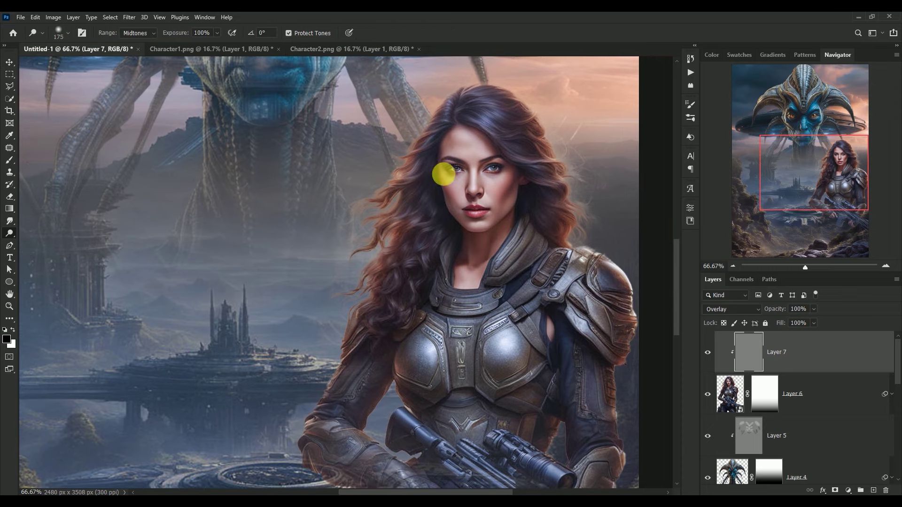
{"action": "key", "text": "bracketright"}
{"action": "key", "text": "bracketright"}
{"action": "key", "text": "bracketright"}
{"action": "mouse_move", "coordinate": [468, 180]}
{"action": "left_mouse_down"}
{"action": "mouse_move", "coordinate": [545, 169]}
{"action": "mouse_move", "coordinate": [585, 217]}
{"action": "left_mouse_up"}
{"action": "key", "text": "bracketleft"}
{"action": "mouse_move", "coordinate": [435, 167]}
{"action": "left_mouse_down"}
{"action": "mouse_move", "coordinate": [437, 238]}
{"action": "mouse_move", "coordinate": [398, 306]}
{"action": "left_mouse_up"}
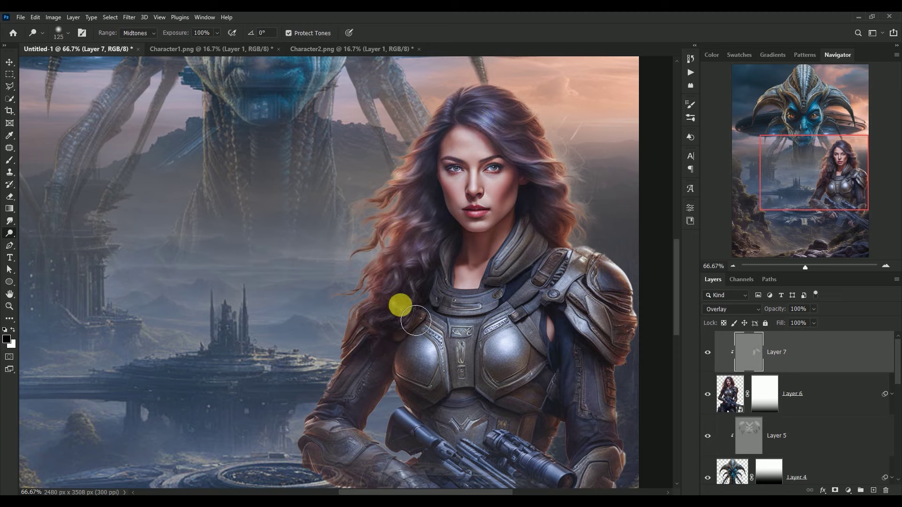
{"action": "key", "text": "bracketright"}
{"action": "left_click_drag", "start_coordinate": [523, 255], "coordinate": [535, 281]}
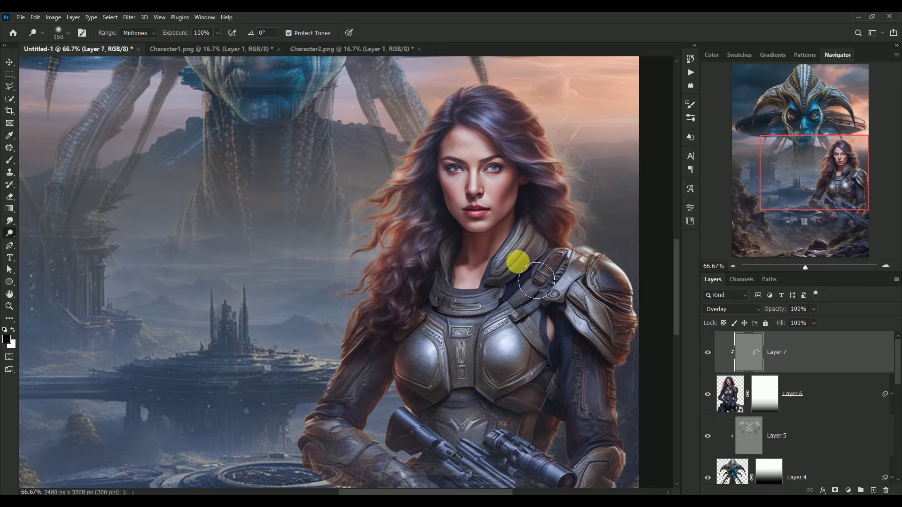
- Burn and dodge her armour and rifle, brightening the scope, then compare with the layer hidden
{"action": "right_click", "coordinate": [9, 233]}
{"action": "left_click", "coordinate": [45, 242]}
{"action": "key", "text": "bracketleft"}
{"action": "key", "text": "bracketleft"}
{"action": "key", "text": "bracketleft"}
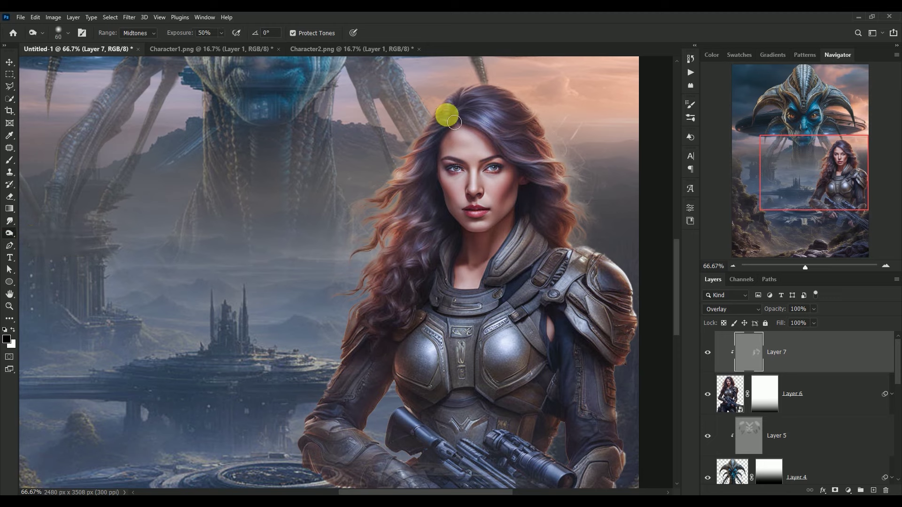
{"action": "key", "text": "bracketright"}
{"action": "key", "text": "bracketright"}
{"action": "key", "text": "bracketright"}
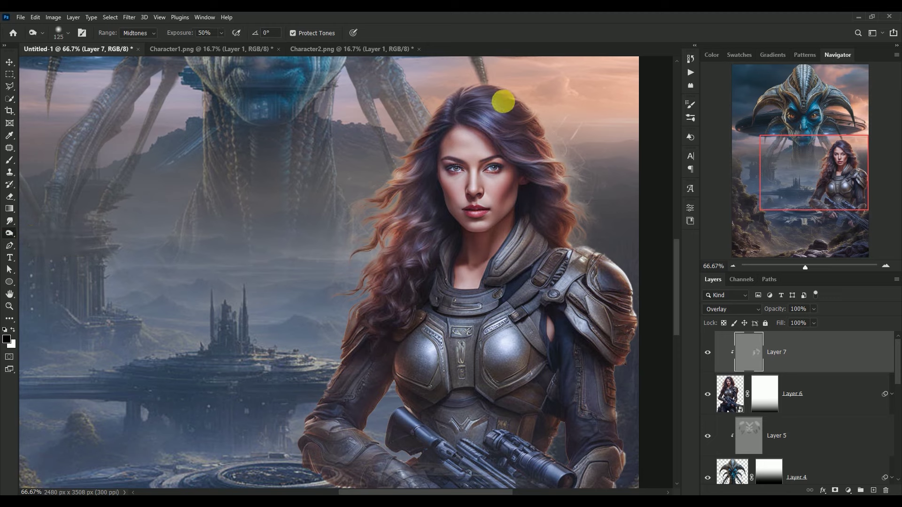
{"action": "key", "text": "bracketright"}
{"action": "key", "text": "bracketright"}
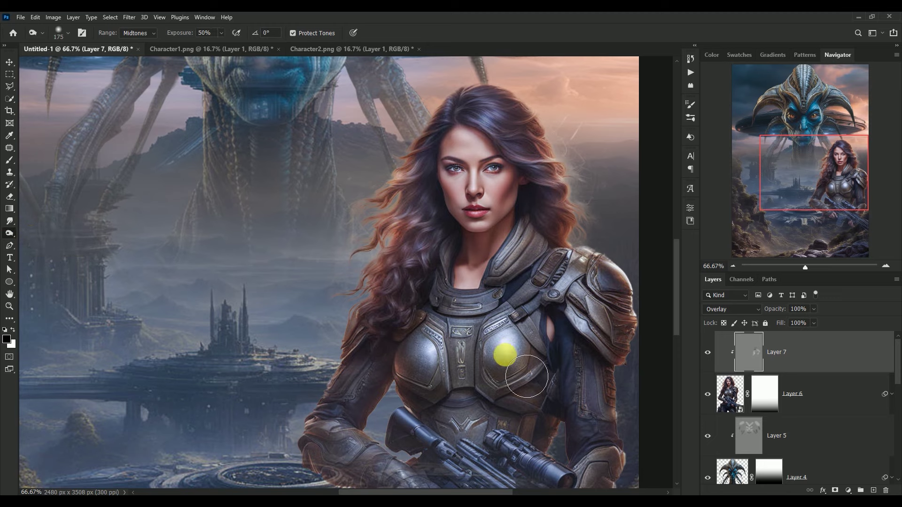
{"action": "left_click_drag", "start_coordinate": [510, 348], "coordinate": [469, 240]}
{"action": "mouse_move", "coordinate": [528, 218]}
{"action": "left_mouse_down"}
{"action": "mouse_move", "coordinate": [423, 221]}
{"action": "mouse_move", "coordinate": [397, 278]}
{"action": "mouse_move", "coordinate": [477, 310]}
{"action": "mouse_move", "coordinate": [59, 269]}
{"action": "left_mouse_up"}
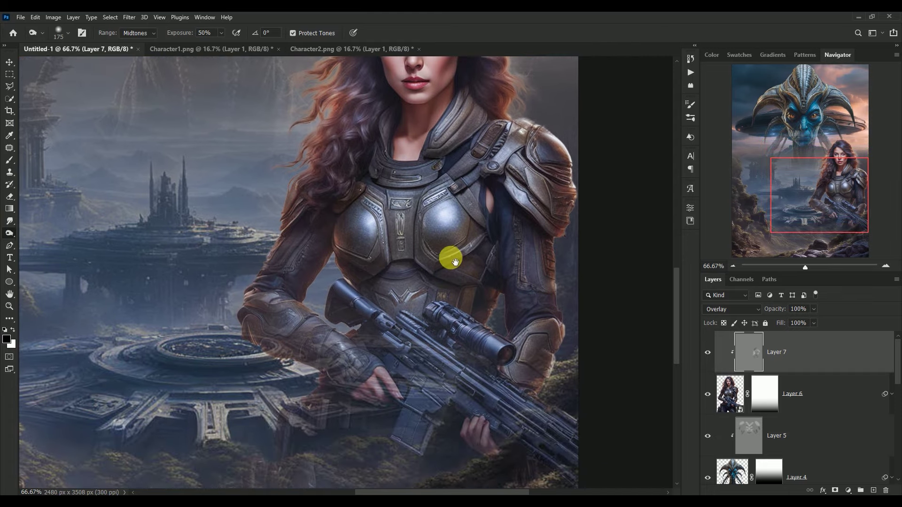
{"action": "left_click", "coordinate": [10, 232]}
{"action": "left_click", "coordinate": [44, 235]}
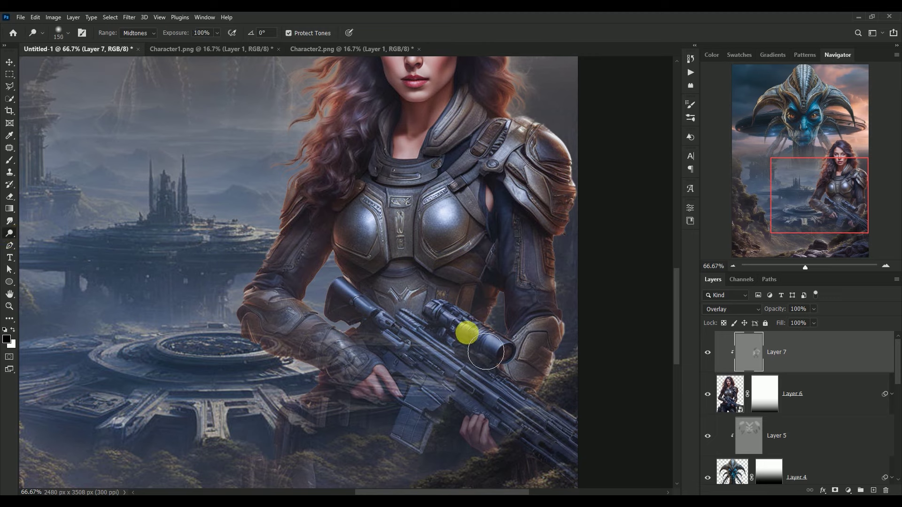
{"action": "mouse_move", "coordinate": [482, 348]}
{"action": "left_mouse_down"}
{"action": "mouse_move", "coordinate": [449, 283]}
{"action": "mouse_move", "coordinate": [330, 270]}
{"action": "mouse_move", "coordinate": [362, 361]}
{"action": "mouse_move", "coordinate": [465, 406]}
{"action": "mouse_move", "coordinate": [373, 323]}
{"action": "mouse_move", "coordinate": [593, 451]}
{"action": "mouse_move", "coordinate": [578, 368]}
{"action": "mouse_move", "coordinate": [487, 250]}
{"action": "mouse_move", "coordinate": [451, 152]}
{"action": "mouse_move", "coordinate": [447, 258]}
{"action": "left_mouse_up"}
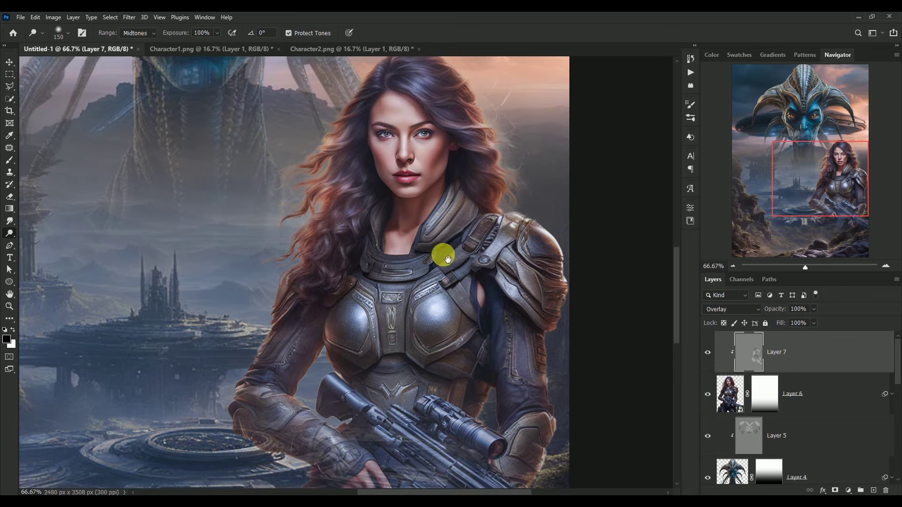
{"action": "key", "text": "ctrl+0"}
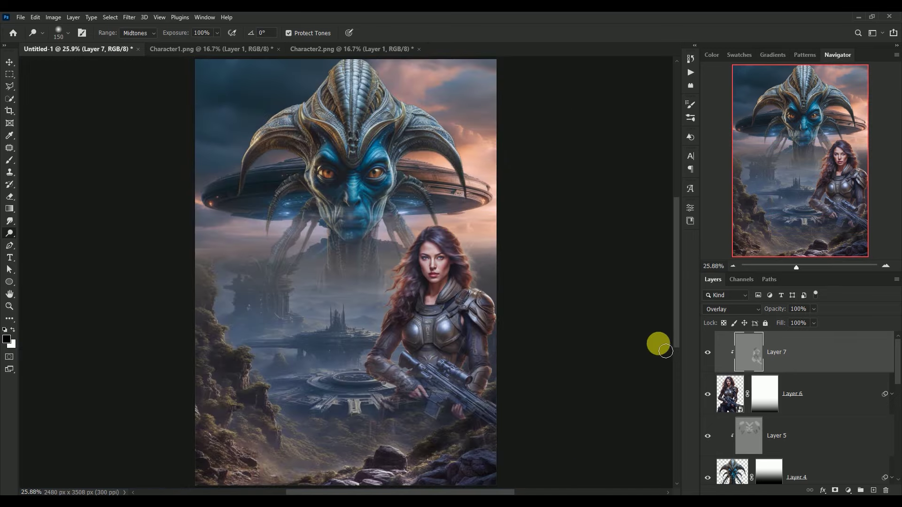
{"action": "left_click", "coordinate": [708, 353]}
- Reshow the dodge-and-burn layer and close Character1.png without saving
{"action": "left_click", "coordinate": [708, 352]}
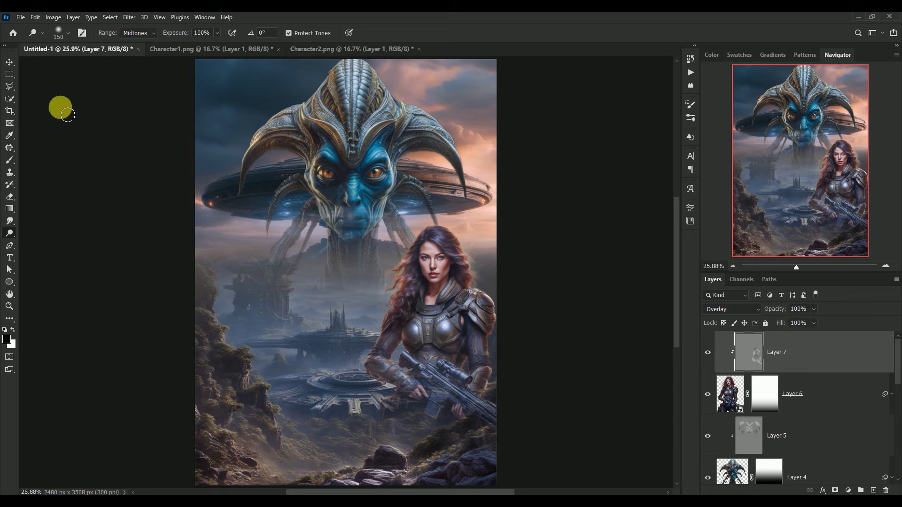
{"action": "left_click", "coordinate": [10, 62]}
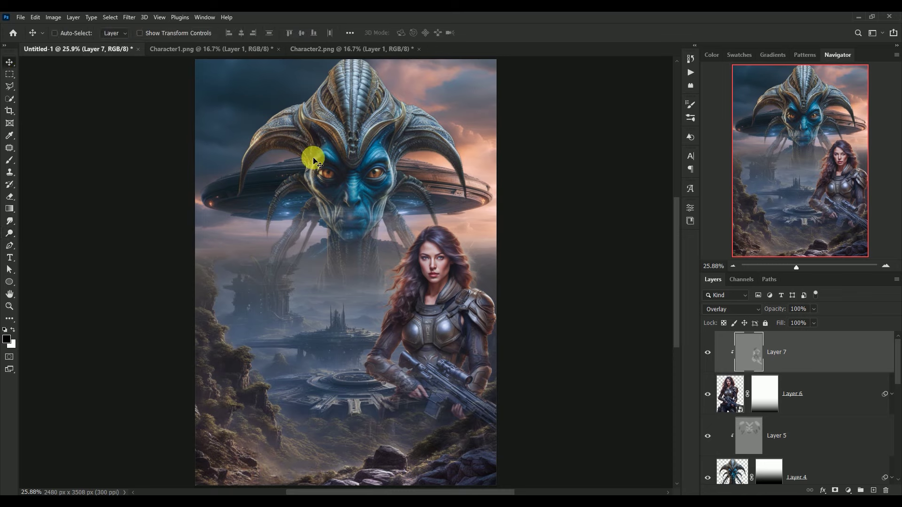
{"action": "left_click", "coordinate": [220, 49]}
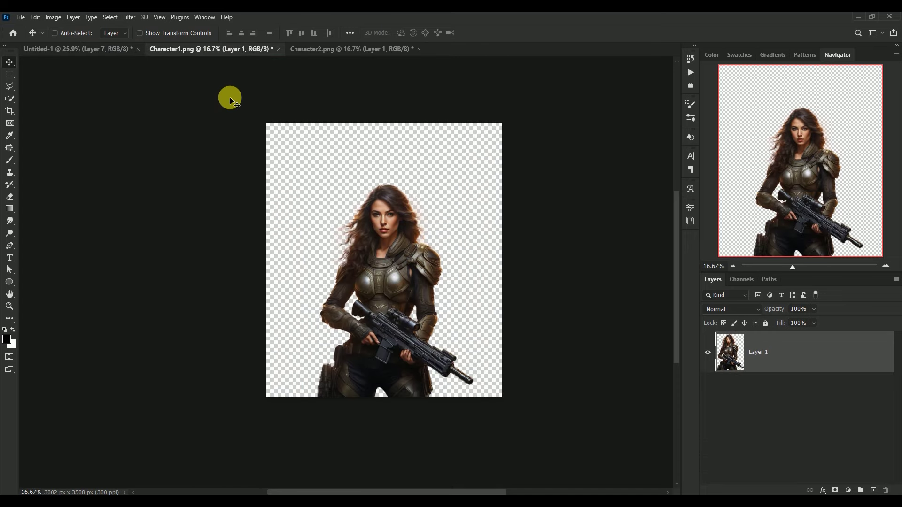
{"action": "left_click", "coordinate": [278, 49]}
{"action": "left_click", "coordinate": [449, 195]}
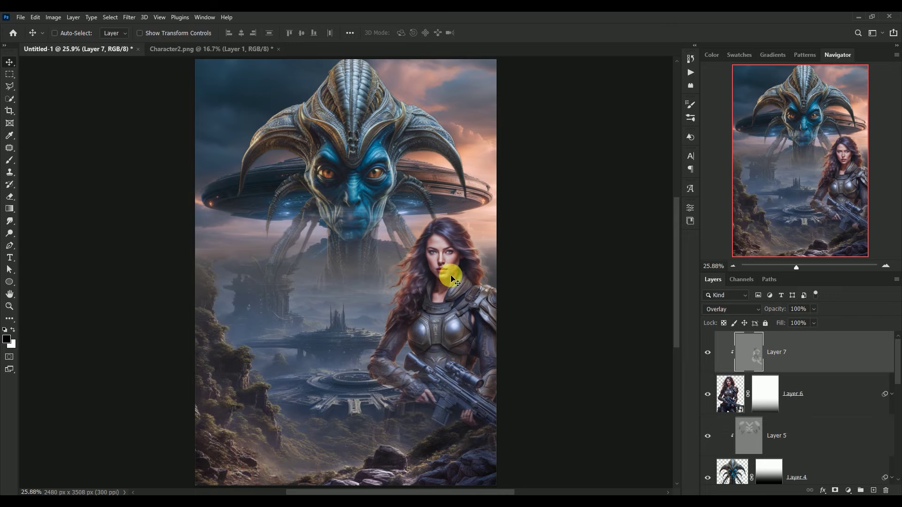
- Drag the armored man from Character2.png in as a smart object, scaled to 62% at lower left
{"action": "left_click", "coordinate": [183, 51]}
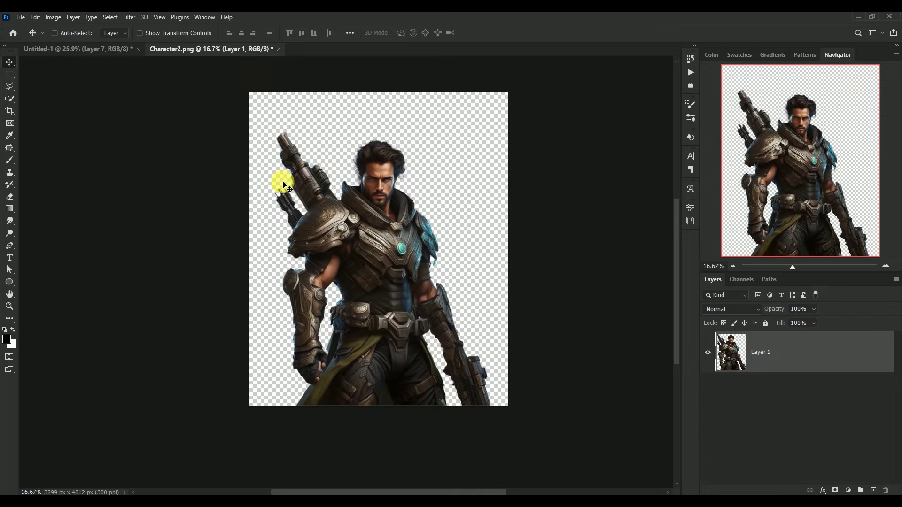
{"action": "mouse_move", "coordinate": [373, 253]}
{"action": "left_mouse_down"}
{"action": "mouse_move", "coordinate": [101, 50]}
{"action": "mouse_move", "coordinate": [322, 237]}
{"action": "left_mouse_up"}
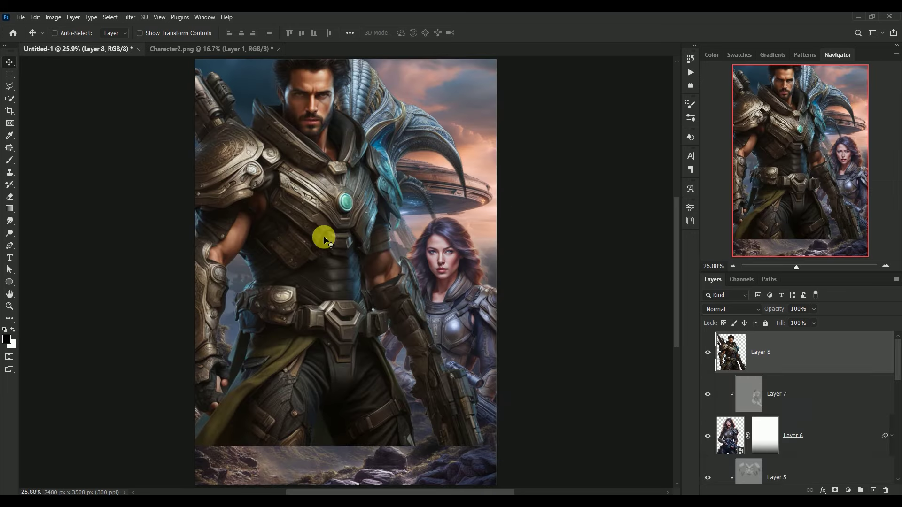
{"action": "right_click", "coordinate": [810, 348]}
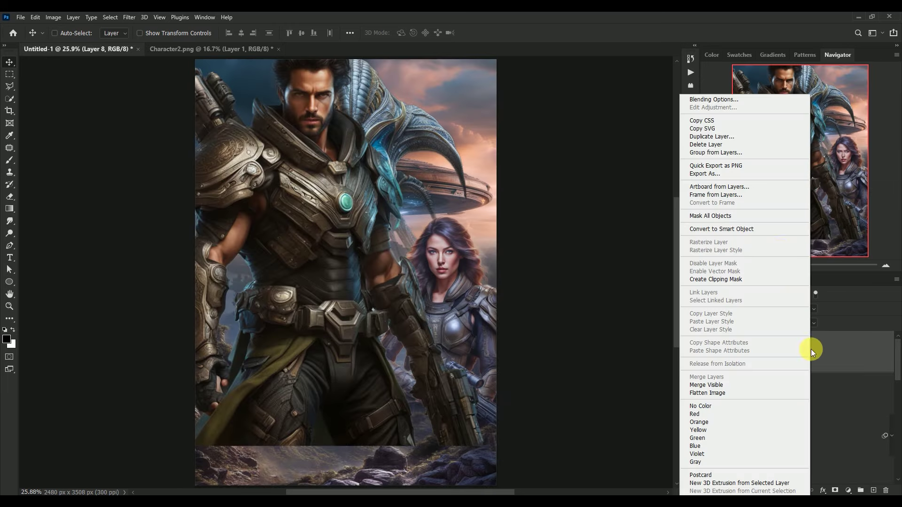
{"action": "left_click", "coordinate": [764, 229]}
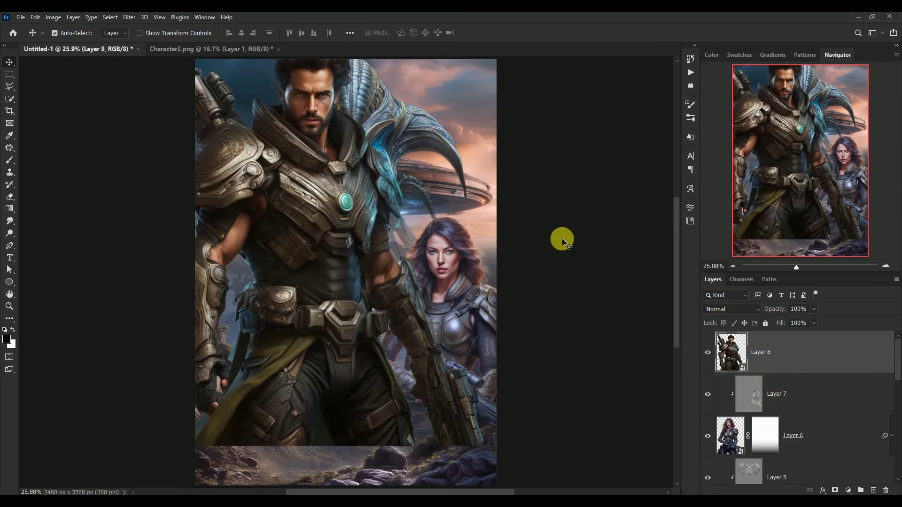
{"action": "key", "text": "ctrl+t"}
{"action": "left_click_drag", "start_coordinate": [483, 444], "coordinate": [361, 272]}
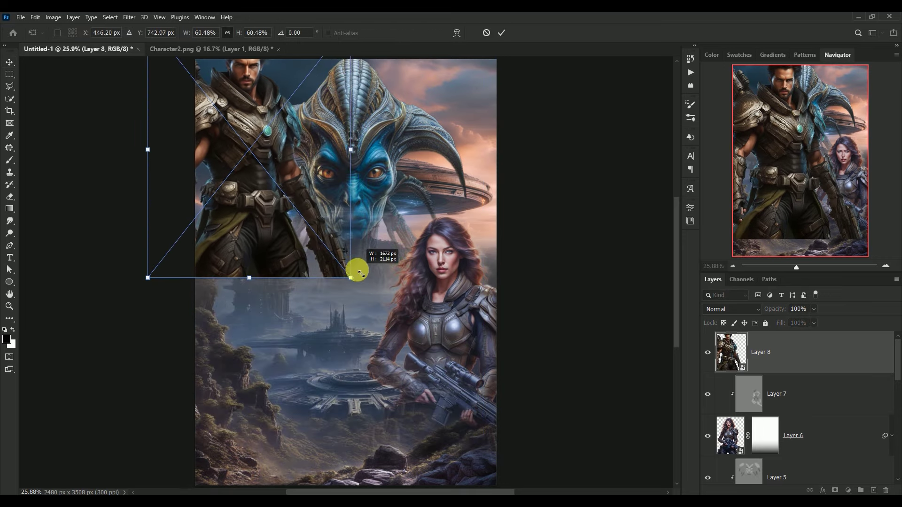
{"action": "mouse_move", "coordinate": [249, 155]}
{"action": "left_mouse_down"}
{"action": "mouse_move", "coordinate": [237, 313]}
{"action": "mouse_move", "coordinate": [226, 323]}
{"action": "mouse_move", "coordinate": [221, 313]}
{"action": "left_mouse_up"}
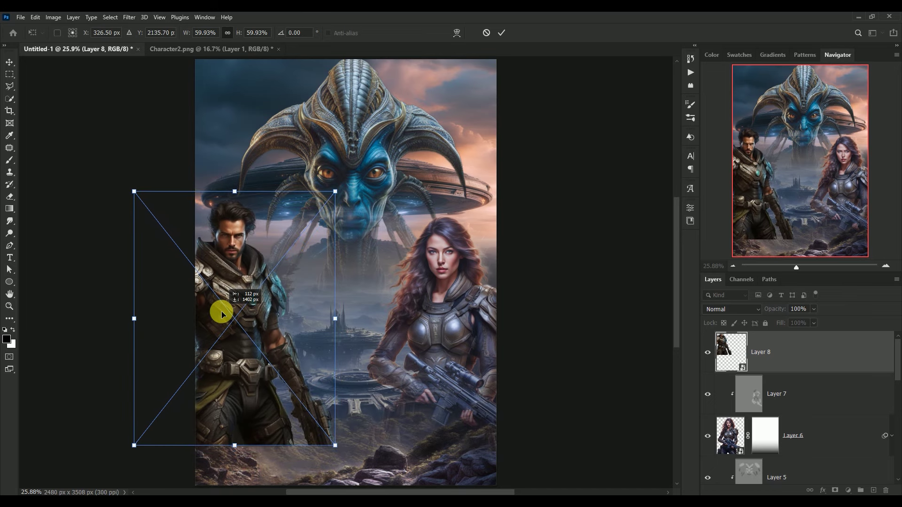
{"action": "left_click_drag", "start_coordinate": [334, 445], "coordinate": [344, 456]}
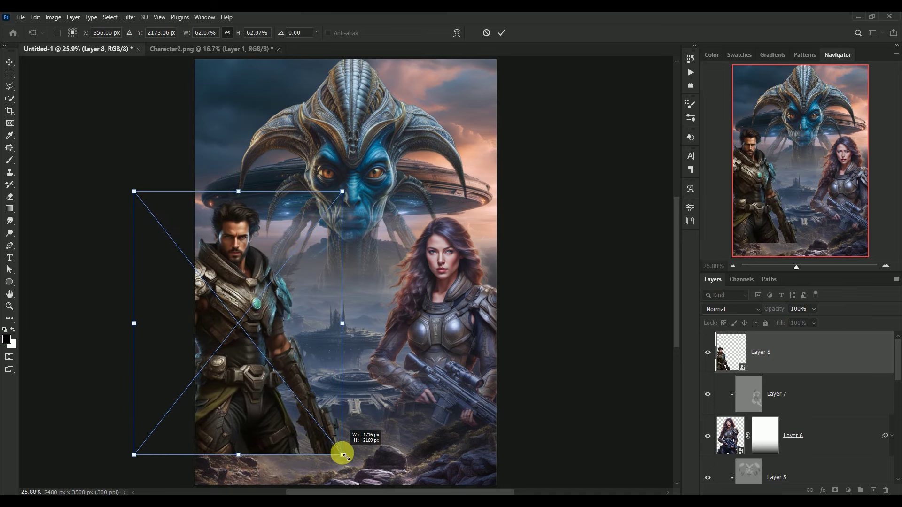
{"action": "key", "text": "Return"}
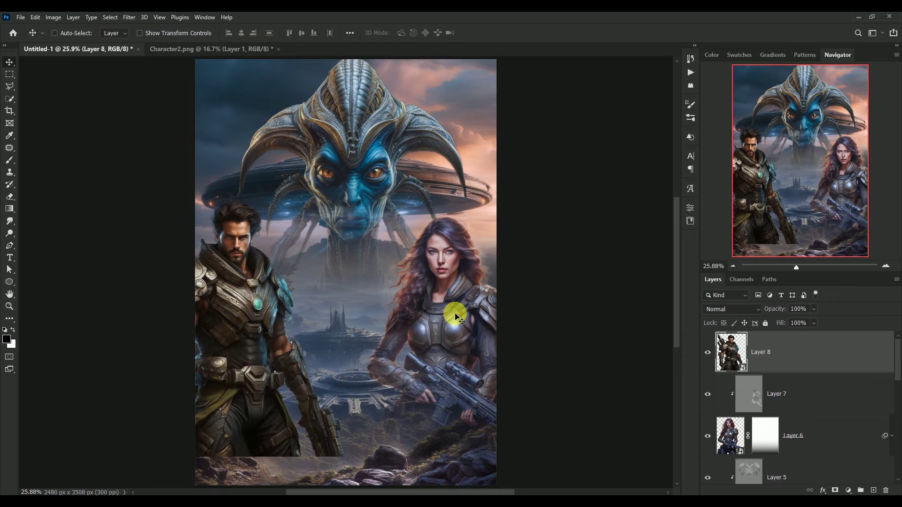
- Add a mask to Layer 8 and drag a gradient upward so the man's legs fade into the rocks
{"action": "left_click", "coordinate": [707, 352]}
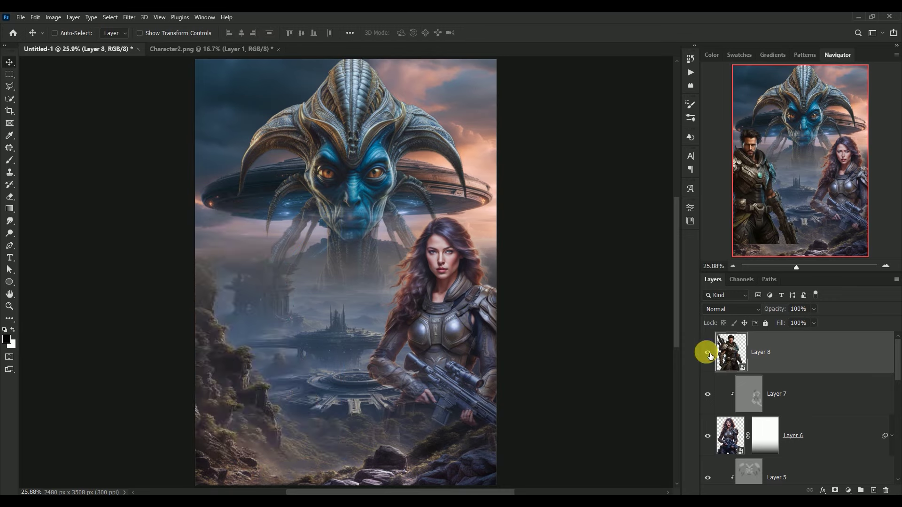
{"action": "left_click", "coordinate": [835, 490]}
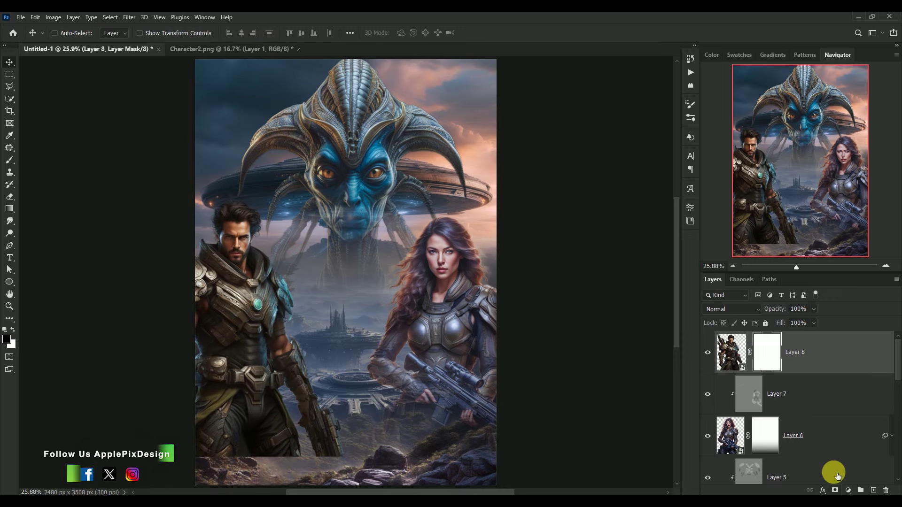
{"action": "left_click", "coordinate": [9, 209]}
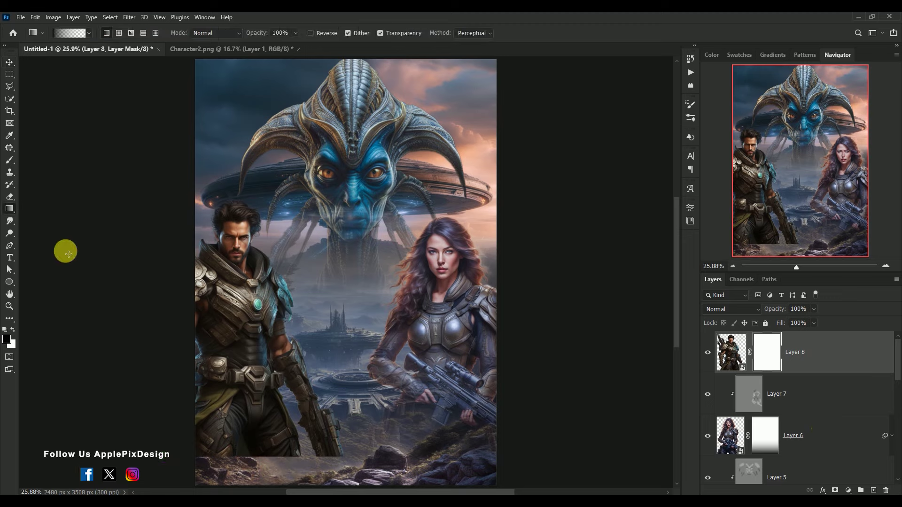
{"action": "left_click_drag", "start_coordinate": [215, 479], "coordinate": [228, 282]}
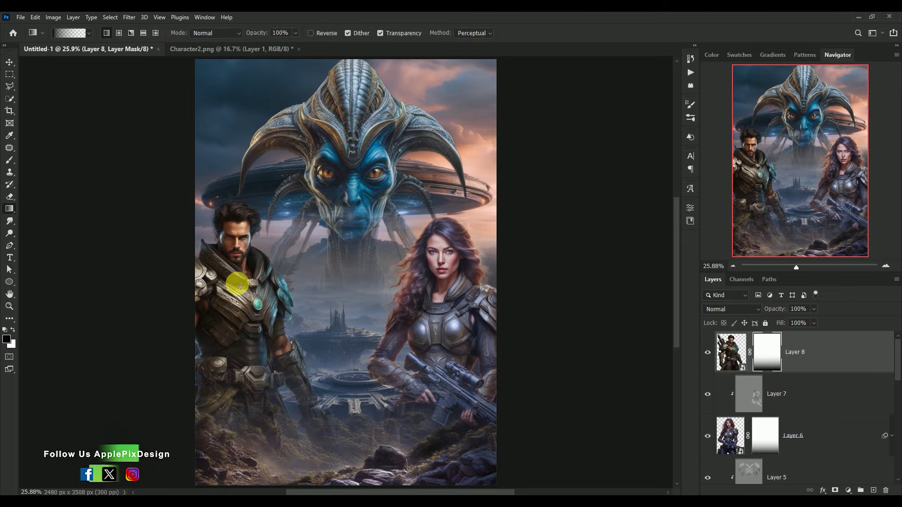
{"action": "left_click_drag", "start_coordinate": [205, 462], "coordinate": [229, 307]}
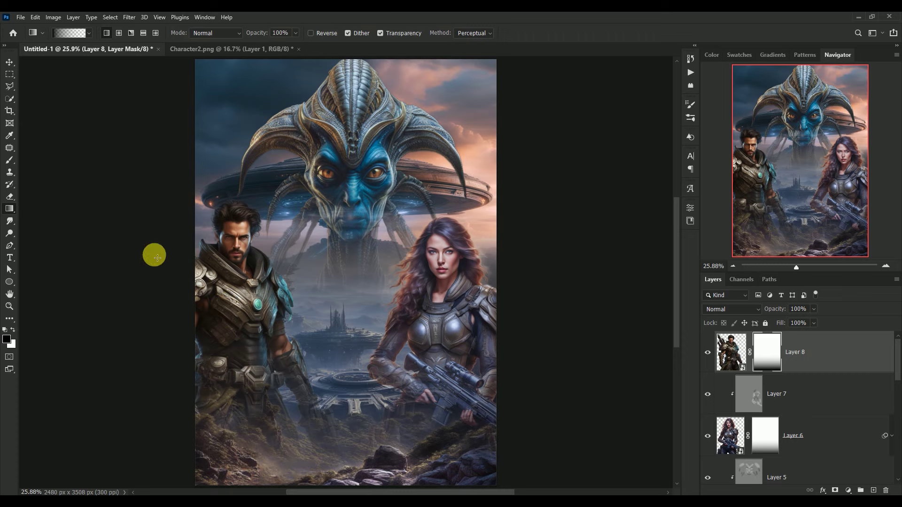
{"action": "left_click", "coordinate": [9, 62]}
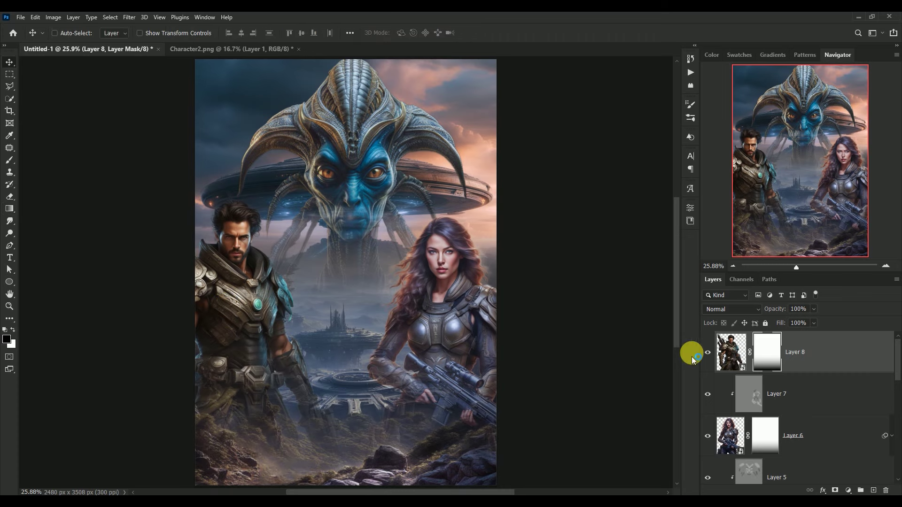
{"action": "left_click", "coordinate": [729, 353]}
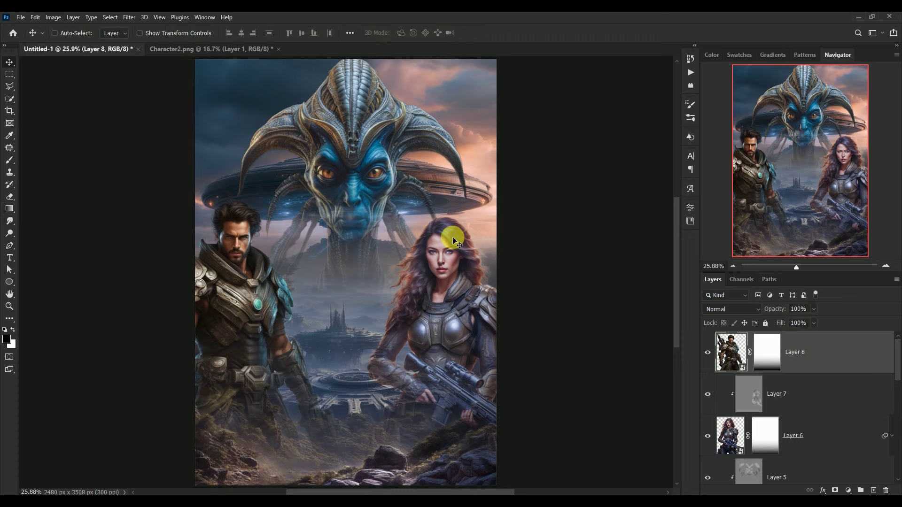
{"action": "left_click", "coordinate": [129, 17]}
- Apply Camera Raw to the man: Temperature -27, Tint +5, Contrast -15, Highlights -24, Shadows +30, Texture +8, Clarity +13, Saturation -4
{"action": "left_click", "coordinate": [138, 87]}
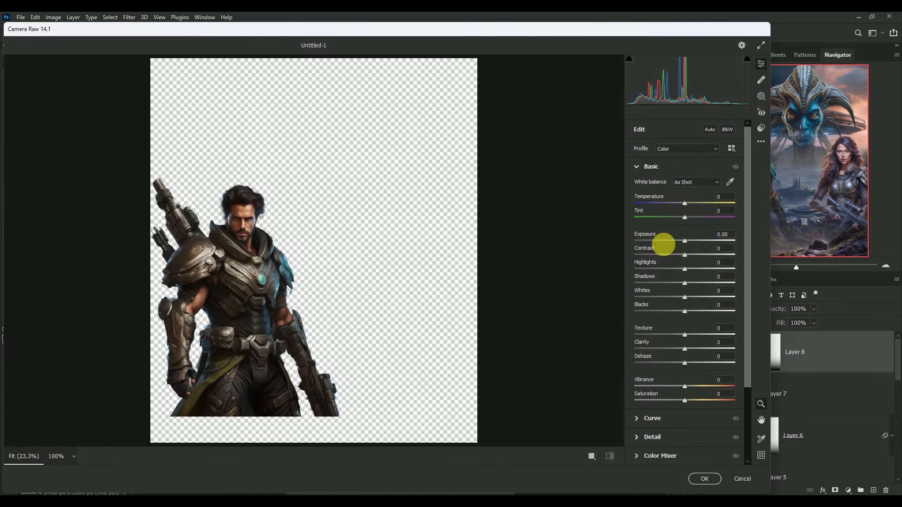
{"action": "left_click", "coordinate": [727, 201]}
{"action": "type", "text": "-"}
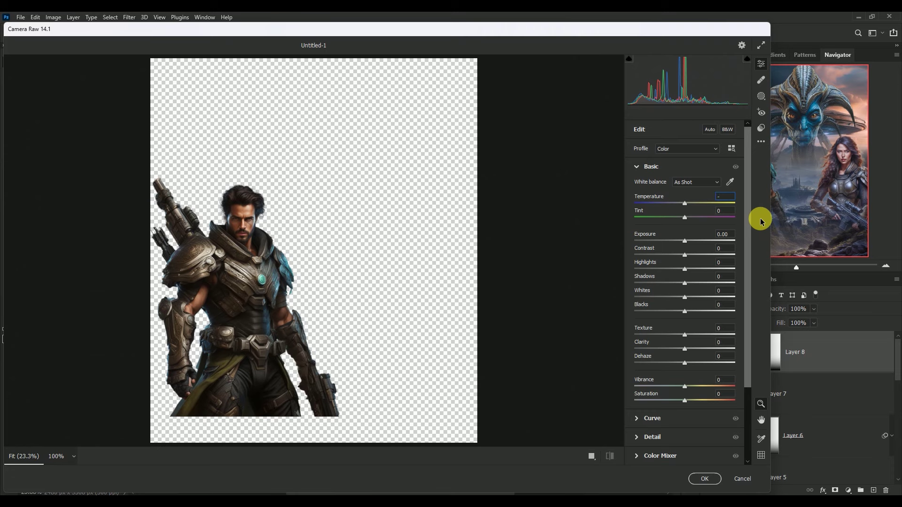
{"action": "type", "text": "27"}
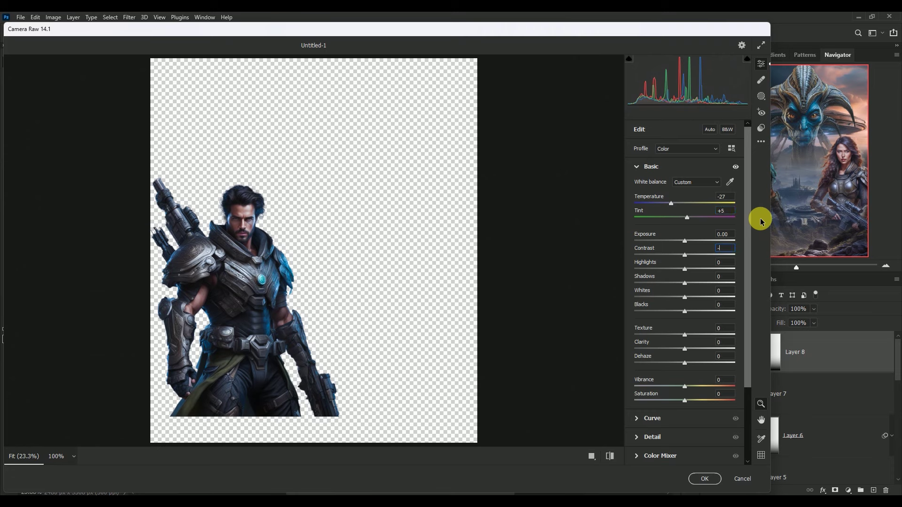
{"action": "type", "text": "5"}
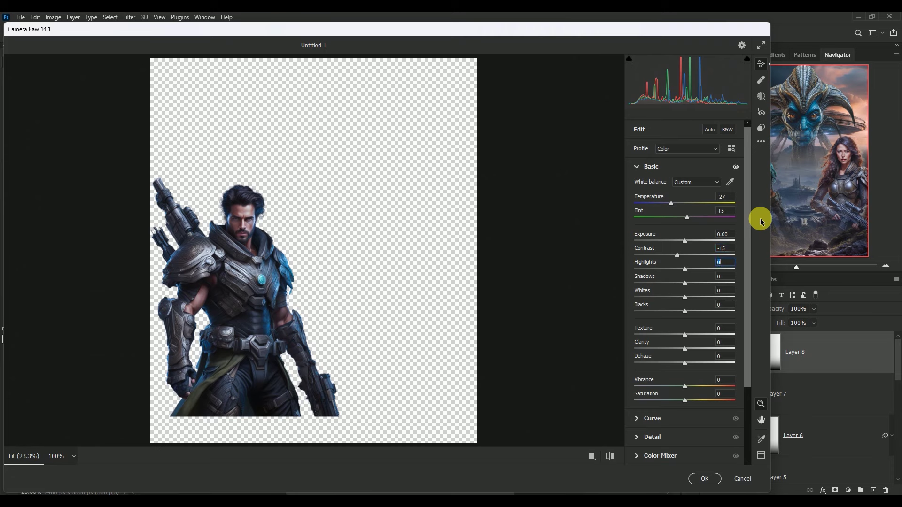
{"action": "type", "text": "4"}
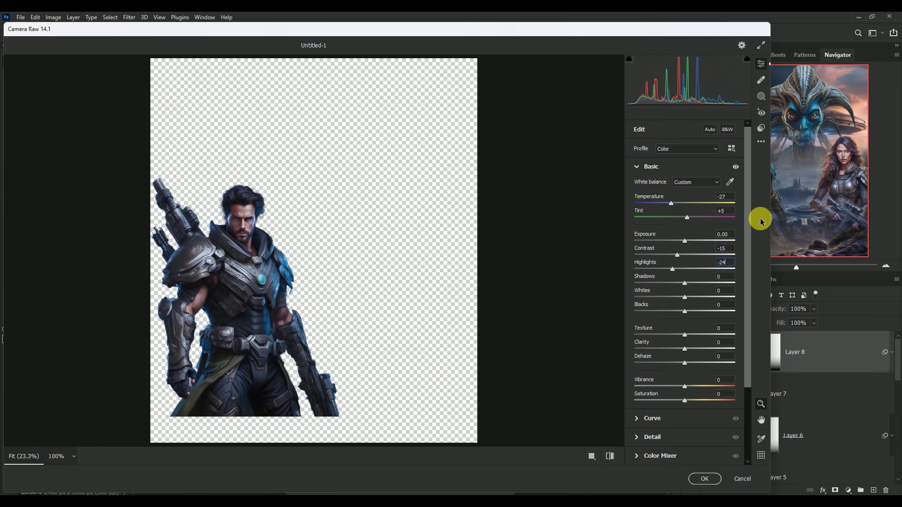
{"action": "type", "text": "0"}
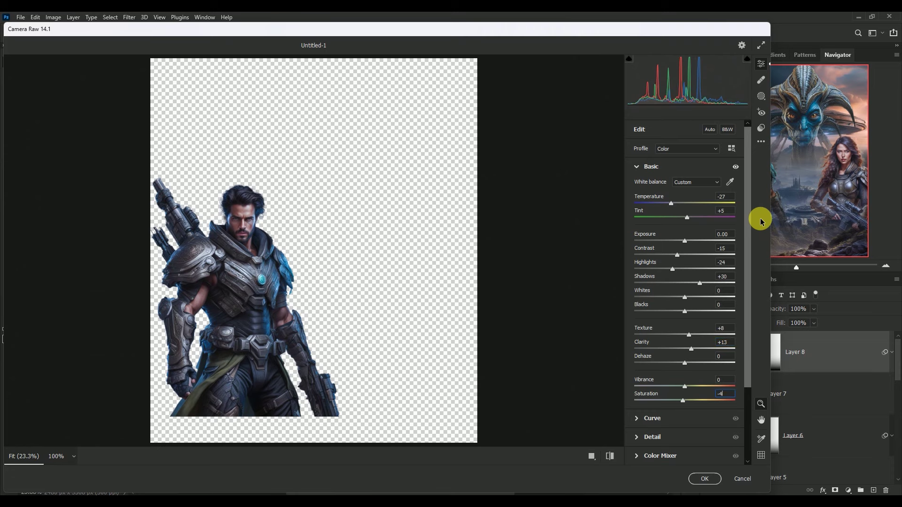
{"action": "left_click", "coordinate": [704, 478]}
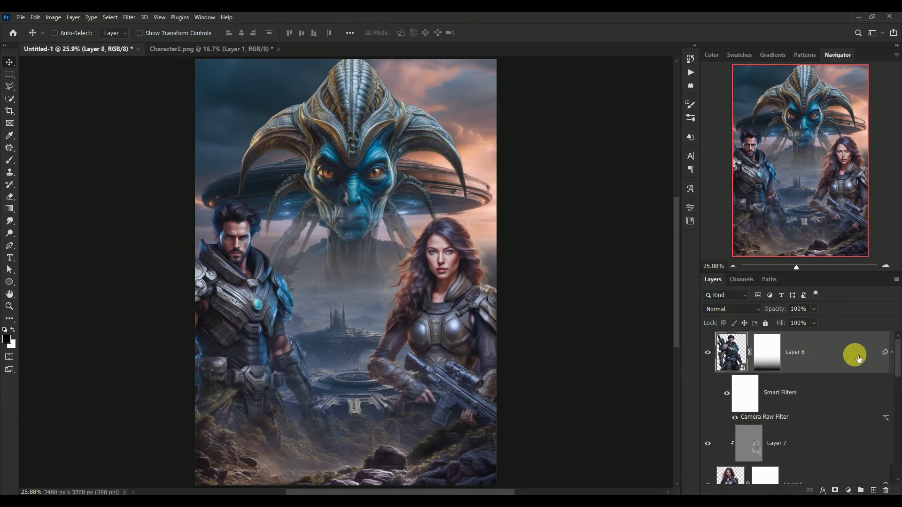
- Create Layer 9 clipped to the man, fill it with 50% gray and set it to Overlay
{"action": "left_click", "coordinate": [891, 359]}
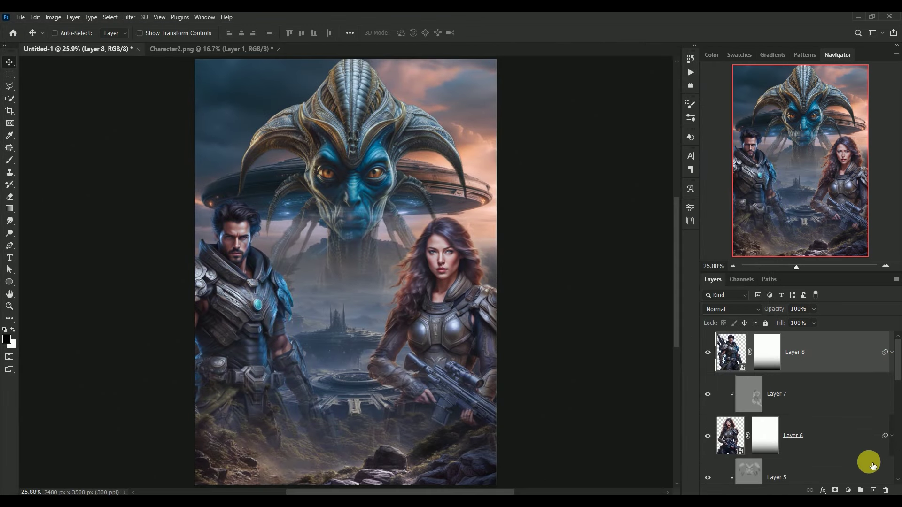
{"action": "left_click", "coordinate": [873, 490]}
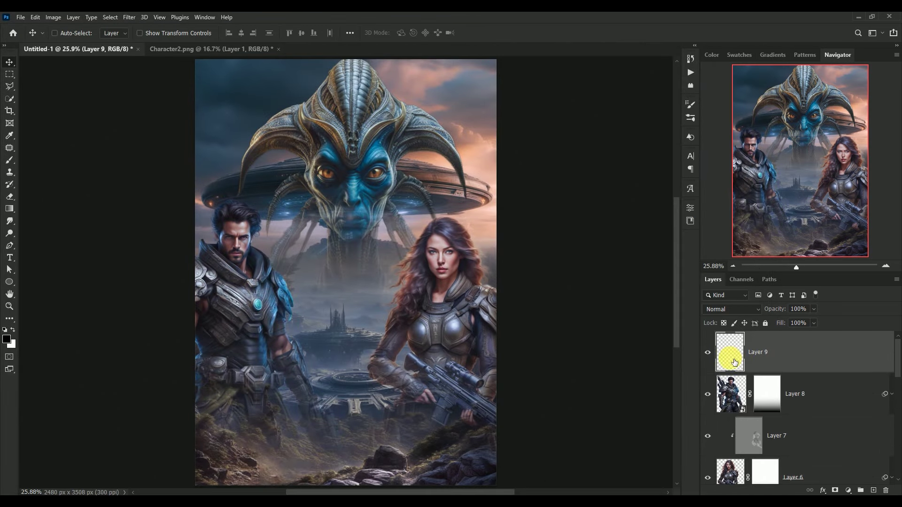
{"action": "left_click", "coordinate": [725, 374], "text": "alt"}
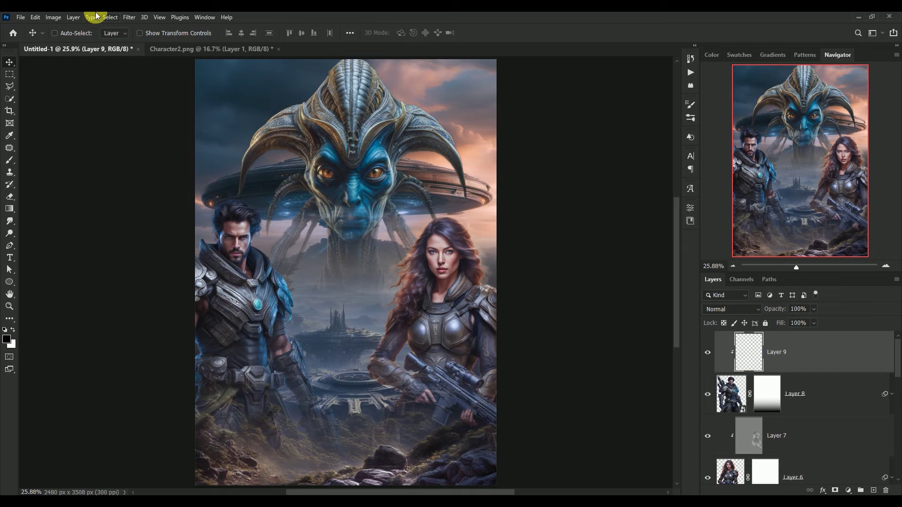
{"action": "left_click", "coordinate": [32, 18]}
{"action": "left_click", "coordinate": [47, 164]}
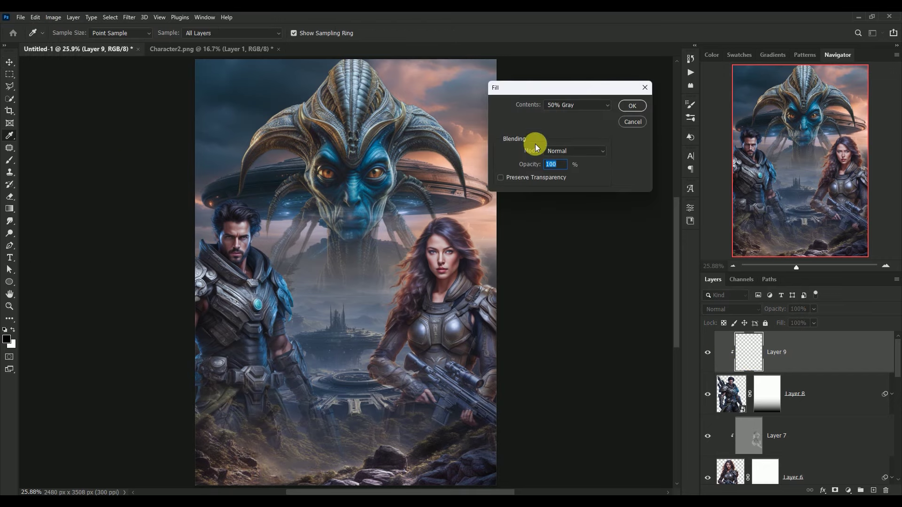
{"action": "left_click", "coordinate": [632, 105]}
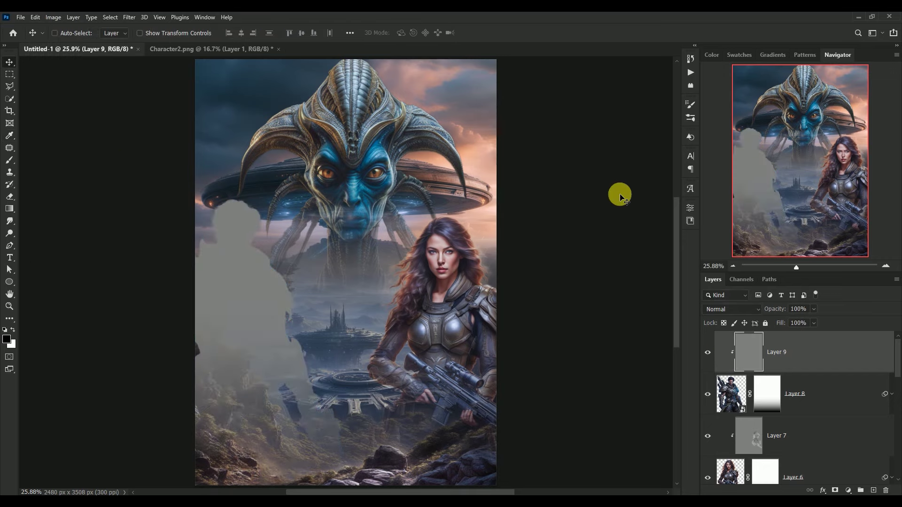
{"action": "left_click", "coordinate": [724, 309]}
{"action": "left_click", "coordinate": [729, 361]}
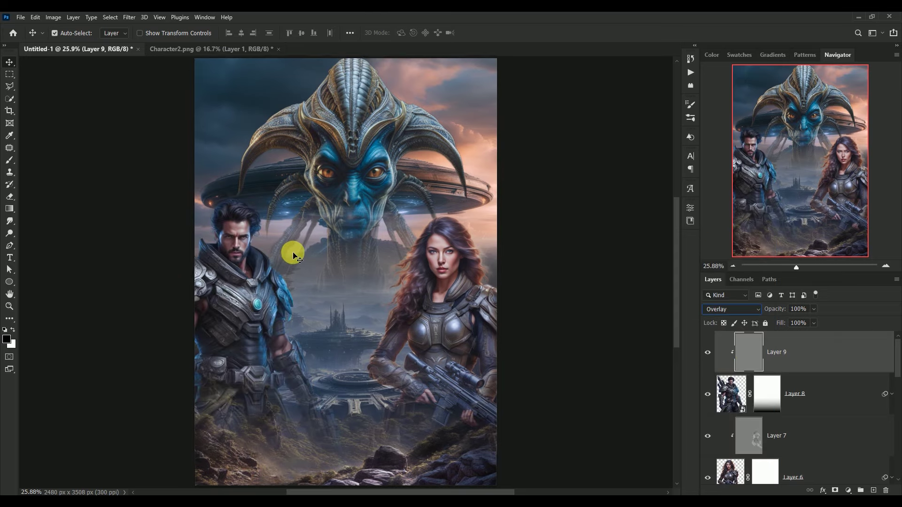
- Dodge to brighten the man's eye, hair, collar and neck on Layer 9
{"action": "key", "text": "ctrl+plus"}
{"action": "key", "text": "ctrl+plus"}
{"action": "key", "text": "ctrl+plus"}
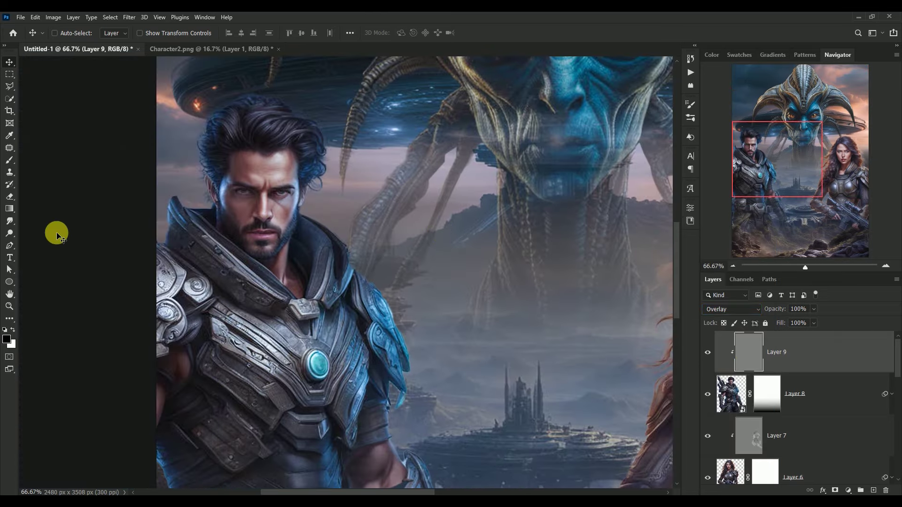
{"action": "left_click", "coordinate": [9, 234]}
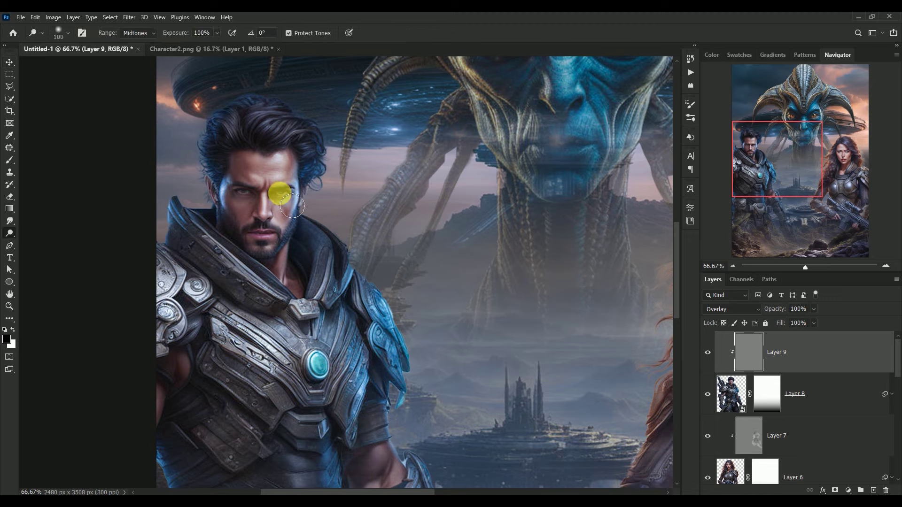
{"action": "mouse_move", "coordinate": [296, 205]}
{"action": "left_mouse_down"}
{"action": "mouse_move", "coordinate": [315, 172]}
{"action": "mouse_move", "coordinate": [367, 304]}
{"action": "left_mouse_up"}
{"action": "key", "text": "bracketright"}
{"action": "key", "text": "bracketright"}
{"action": "key", "text": "bracketright"}
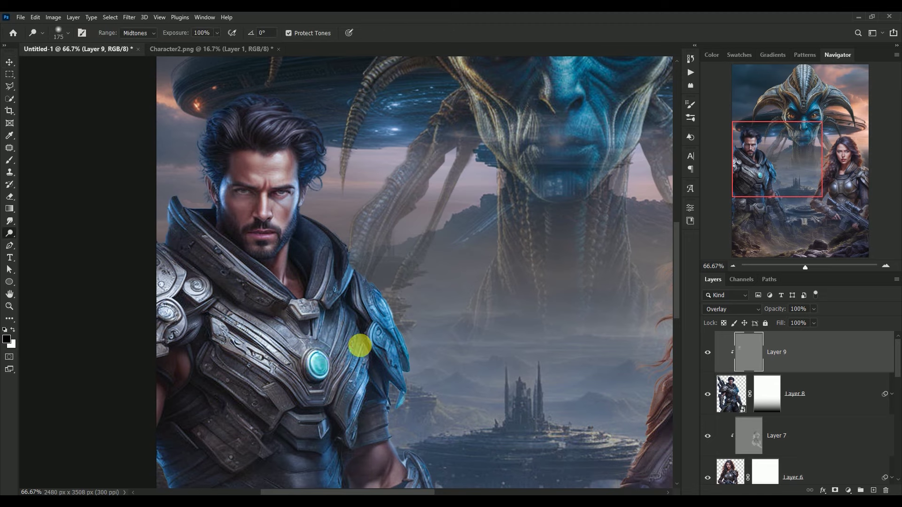
{"action": "key", "text": "bracketleft"}
{"action": "key", "text": "bracketleft"}
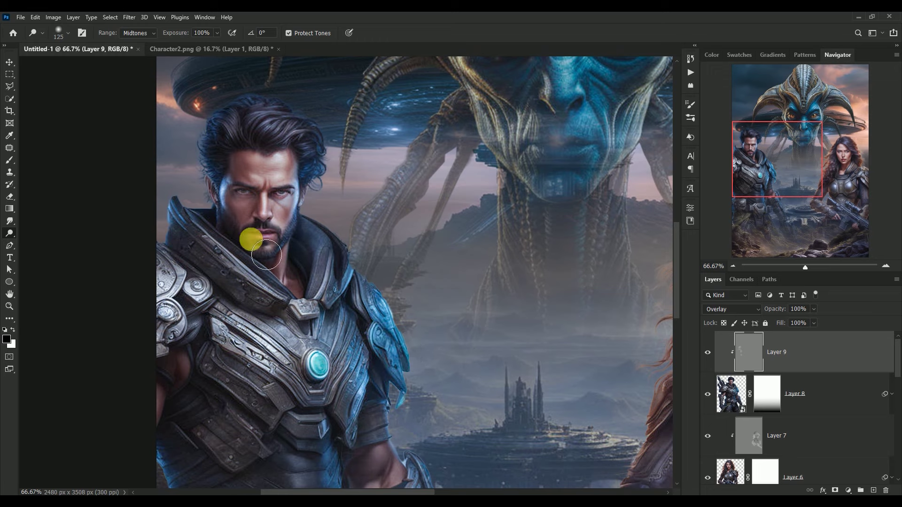
{"action": "mouse_move", "coordinate": [367, 305]}
{"action": "left_mouse_down"}
{"action": "mouse_move", "coordinate": [213, 229]}
{"action": "mouse_move", "coordinate": [284, 203]}
{"action": "mouse_move", "coordinate": [238, 263]}
{"action": "mouse_move", "coordinate": [182, 272]}
{"action": "mouse_move", "coordinate": [183, 325]}
{"action": "mouse_move", "coordinate": [225, 408]}
{"action": "mouse_move", "coordinate": [333, 394]}
{"action": "mouse_move", "coordinate": [333, 247]}
{"action": "mouse_move", "coordinate": [399, 297]}
{"action": "mouse_move", "coordinate": [409, 277]}
{"action": "mouse_move", "coordinate": [414, 323]}
{"action": "mouse_move", "coordinate": [477, 438]}
{"action": "mouse_move", "coordinate": [246, 367]}
{"action": "mouse_move", "coordinate": [222, 443]}
{"action": "mouse_move", "coordinate": [226, 307]}
{"action": "mouse_move", "coordinate": [304, 327]}
{"action": "mouse_move", "coordinate": [342, 365]}
{"action": "mouse_move", "coordinate": [276, 207]}
{"action": "mouse_move", "coordinate": [298, 218]}
{"action": "mouse_move", "coordinate": [389, 208]}
{"action": "mouse_move", "coordinate": [297, 249]}
{"action": "mouse_move", "coordinate": [296, 280]}
{"action": "mouse_move", "coordinate": [258, 286]}
{"action": "mouse_move", "coordinate": [375, 177]}
{"action": "left_mouse_up"}
{"action": "key", "text": "bracketleft"}
{"action": "key", "text": "bracketleft"}
{"action": "key", "text": "bracketright"}
{"action": "key", "text": "bracketright"}
{"action": "key", "text": "bracketright"}
{"action": "key", "text": "bracketright"}
{"action": "key", "text": "bracketright"}
{"action": "key", "text": "bracketright"}
{"action": "scroll", "coordinate": [109, 237], "scroll_direction": "up", "scroll_amount": 5}
- Burn to darken around the man's chin, collar and along his face
{"action": "right_click", "coordinate": [9, 233]}
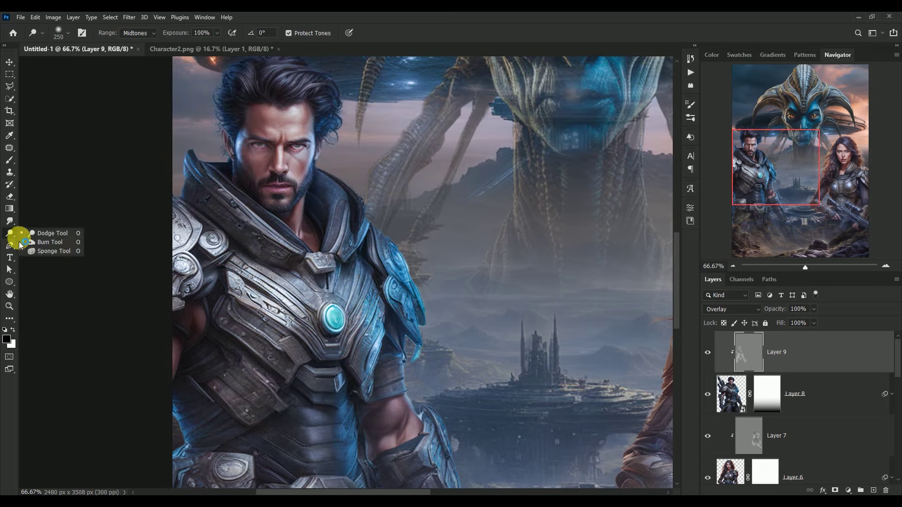
{"action": "left_click", "coordinate": [42, 242]}
{"action": "key", "text": "bracketleft"}
{"action": "key", "text": "bracketleft"}
{"action": "key", "text": "bracketleft"}
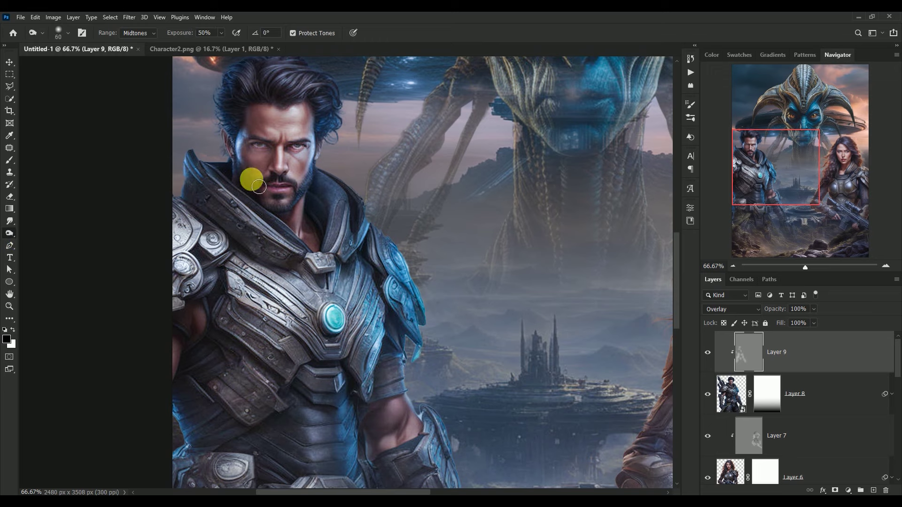
{"action": "left_click_drag", "start_coordinate": [303, 202], "coordinate": [238, 171]}
{"action": "key", "text": "bracketright"}
{"action": "key", "text": "bracketright"}
{"action": "key", "text": "bracketright"}
{"action": "mouse_move", "coordinate": [273, 215]}
{"action": "left_mouse_down"}
{"action": "mouse_move", "coordinate": [421, 164]}
{"action": "mouse_move", "coordinate": [340, 175]}
{"action": "mouse_move", "coordinate": [298, 211]}
{"action": "mouse_move", "coordinate": [275, 98]}
{"action": "mouse_move", "coordinate": [288, 87]}
{"action": "mouse_move", "coordinate": [351, 198]}
{"action": "mouse_move", "coordinate": [341, 204]}
{"action": "mouse_move", "coordinate": [347, 242]}
{"action": "mouse_move", "coordinate": [428, 250]}
{"action": "mouse_move", "coordinate": [340, 158]}
{"action": "mouse_move", "coordinate": [277, 148]}
{"action": "mouse_move", "coordinate": [429, 154]}
{"action": "left_mouse_up"}
{"action": "key", "text": "bracketright"}
{"action": "scroll", "coordinate": [440, 240], "scroll_direction": "up", "scroll_amount": 3}
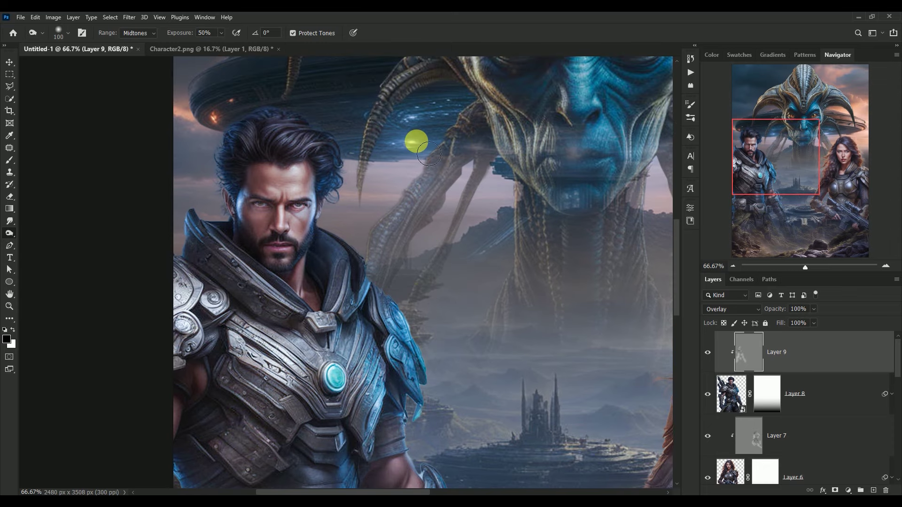
{"action": "key", "text": "ctrl+0"}
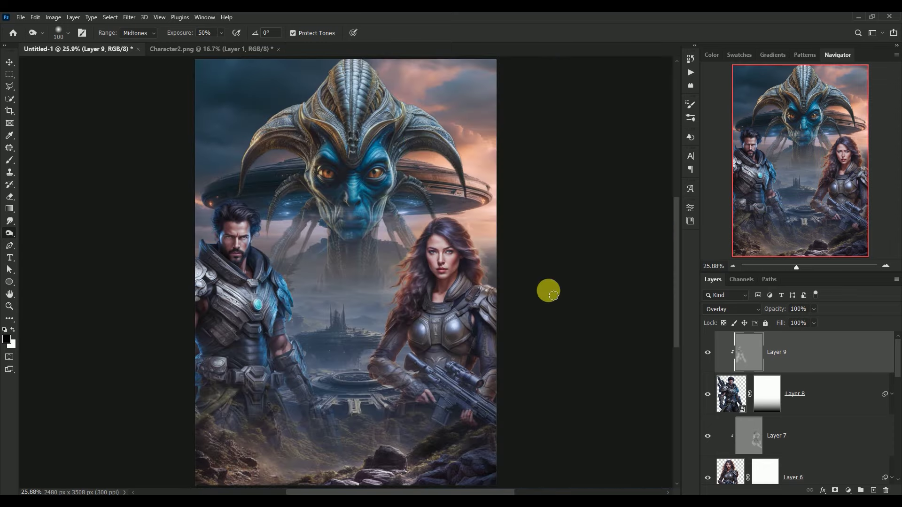
- Toggle Layer 9 to compare, then close Character2.png without saving
{"action": "left_click", "coordinate": [708, 353]}
{"action": "left_click", "coordinate": [708, 353]}
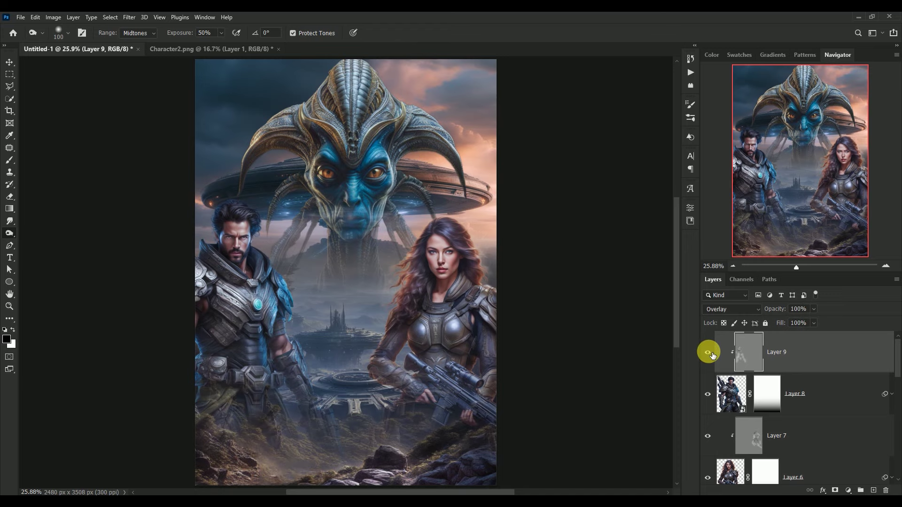
{"action": "left_click", "coordinate": [9, 63]}
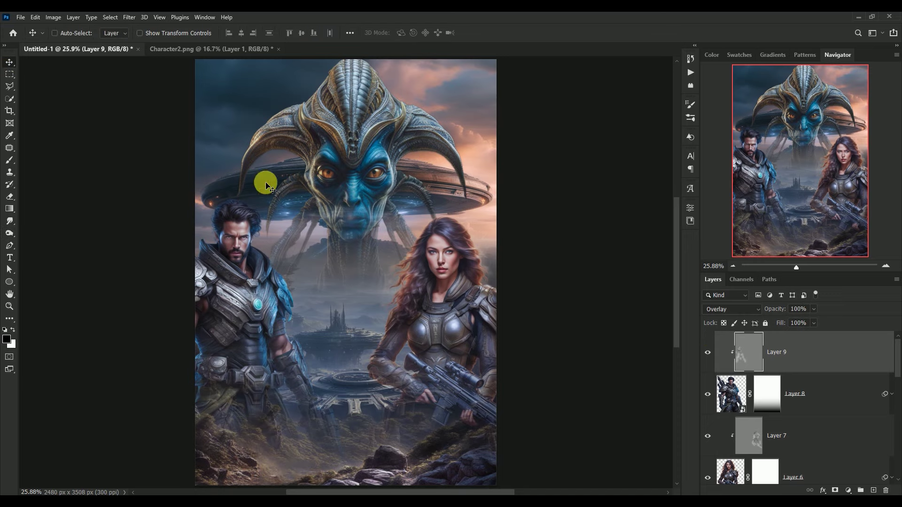
{"action": "left_click", "coordinate": [220, 49]}
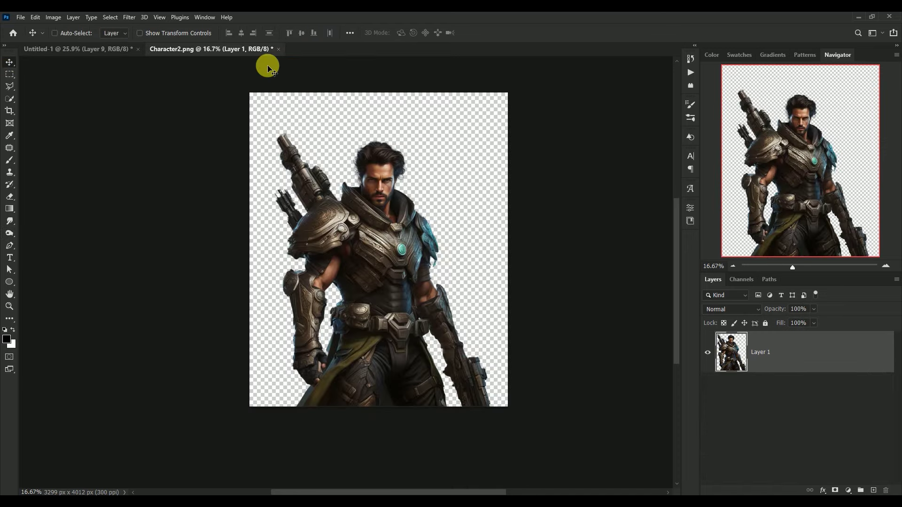
{"action": "left_click", "coordinate": [279, 49]}
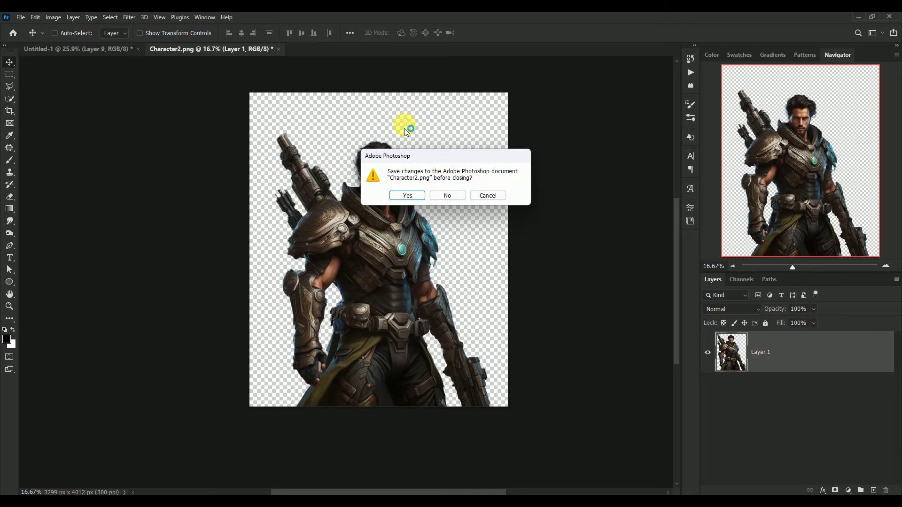
{"action": "left_click", "coordinate": [448, 195]}
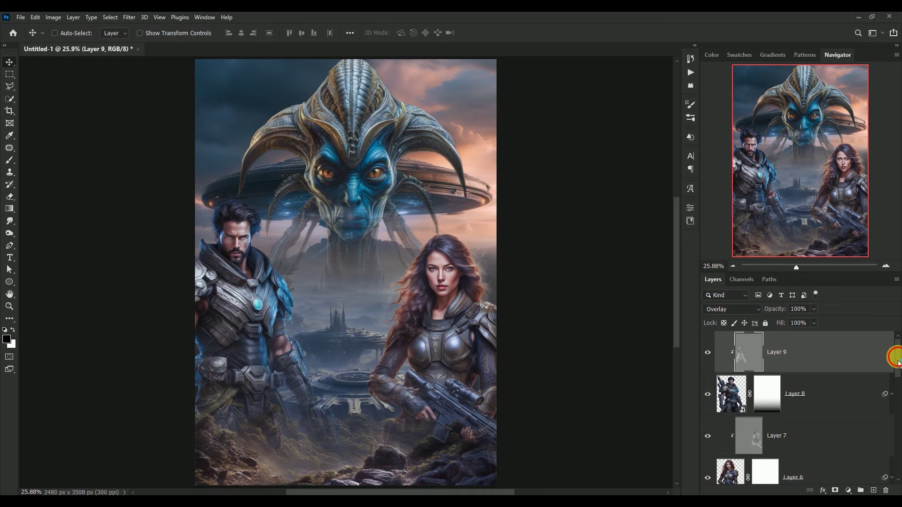
{"action": "scroll", "coordinate": [895, 364], "scroll_direction": "down", "scroll_amount": 2}
{"action": "left_click", "coordinate": [754, 380]}
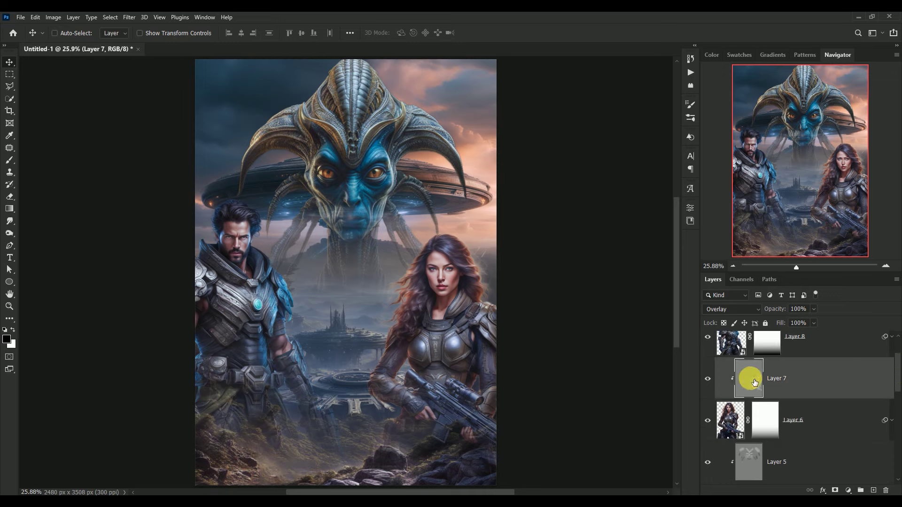
- Scale the woman's Layers 6 and 7 up to about 103% and nudge them slightly down
{"action": "left_click", "coordinate": [733, 419], "text": "shift"}
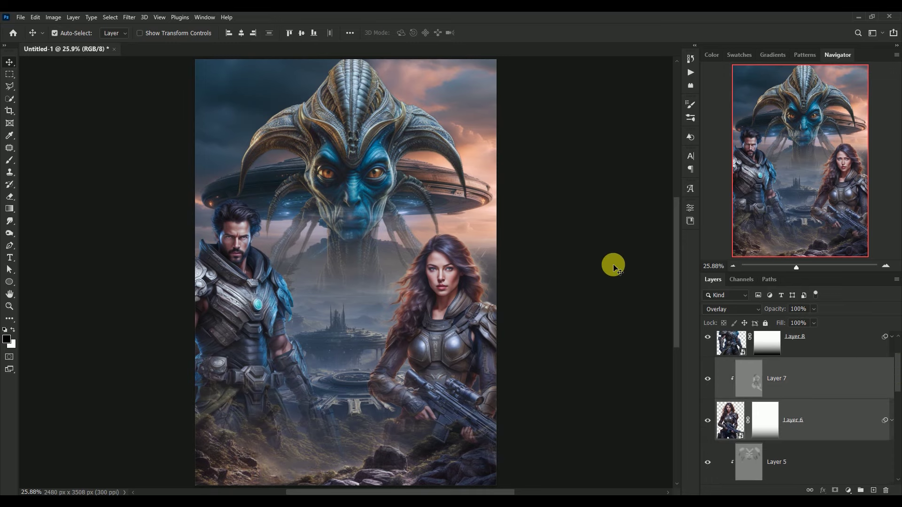
{"action": "key", "text": "ctrl+t"}
{"action": "left_click", "coordinate": [447, 203]}
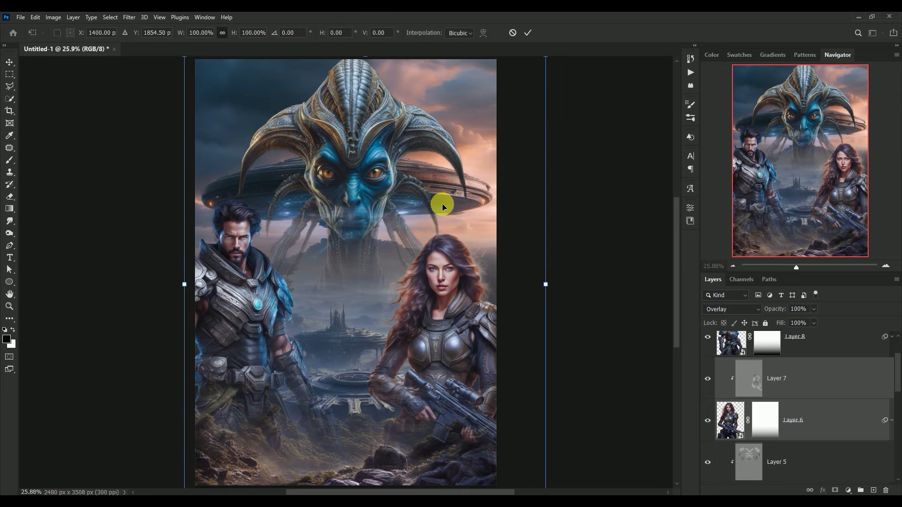
{"action": "key", "text": "ctrl+minus"}
{"action": "key", "text": "ctrl+minus"}
{"action": "left_click_drag", "start_coordinate": [477, 132], "coordinate": [480, 123]}
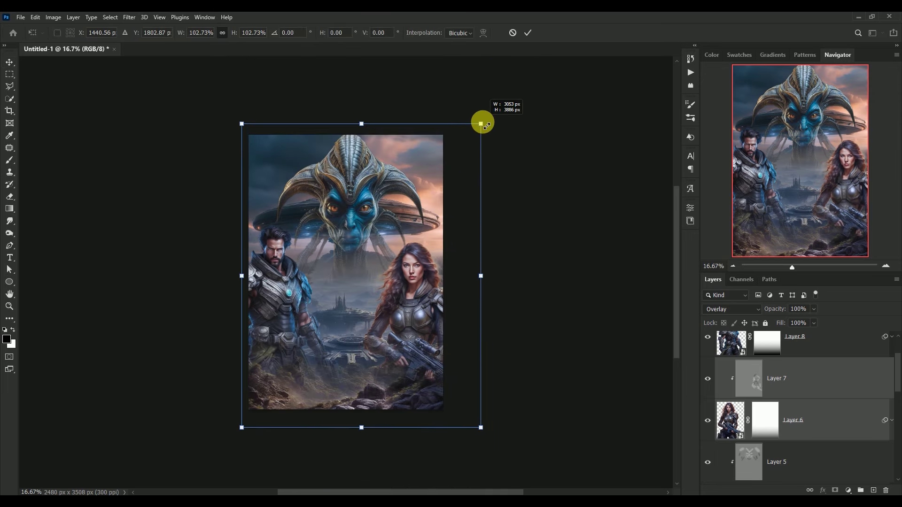
{"action": "key", "text": "Return"}
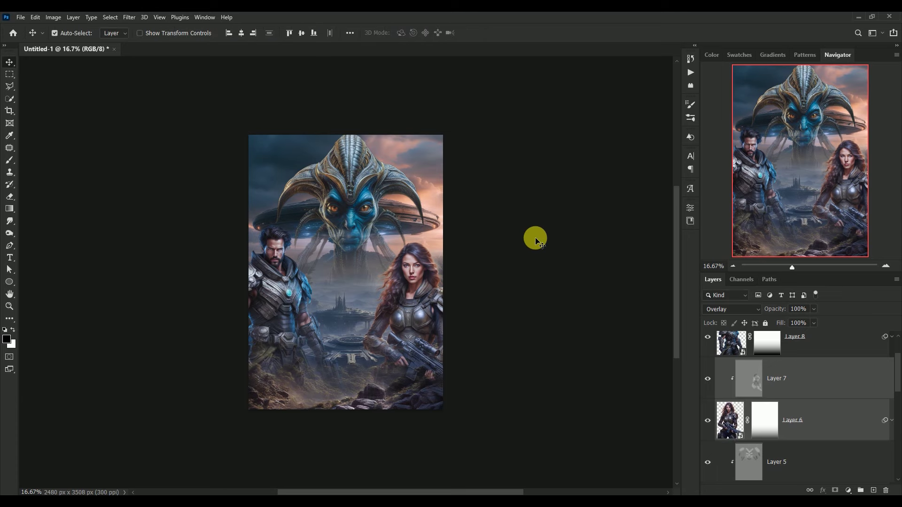
{"action": "key", "text": "ctrl+0"}
{"action": "key", "text": "shift+Down"}
{"action": "key", "text": "shift+Down"}
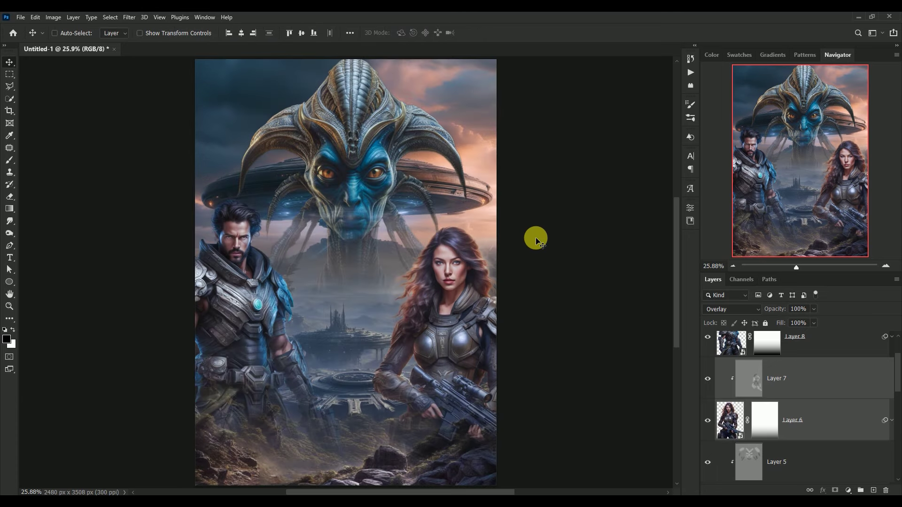
{"action": "key", "text": "shift+Down"}
{"action": "key", "text": "shift+Down"}
{"action": "key", "text": "shift+Down"}
{"action": "key", "text": "shift+Down"}
{"action": "key", "text": "shift+Down"}
{"action": "key", "text": "shift+Down"}
{"action": "key", "text": "shift+Down"}
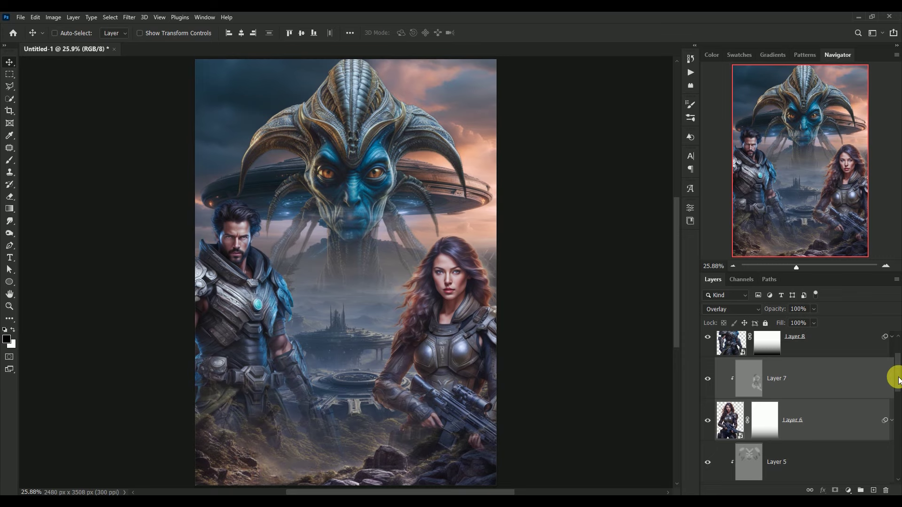
{"action": "left_click_drag", "start_coordinate": [897, 381], "coordinate": [897, 348]}
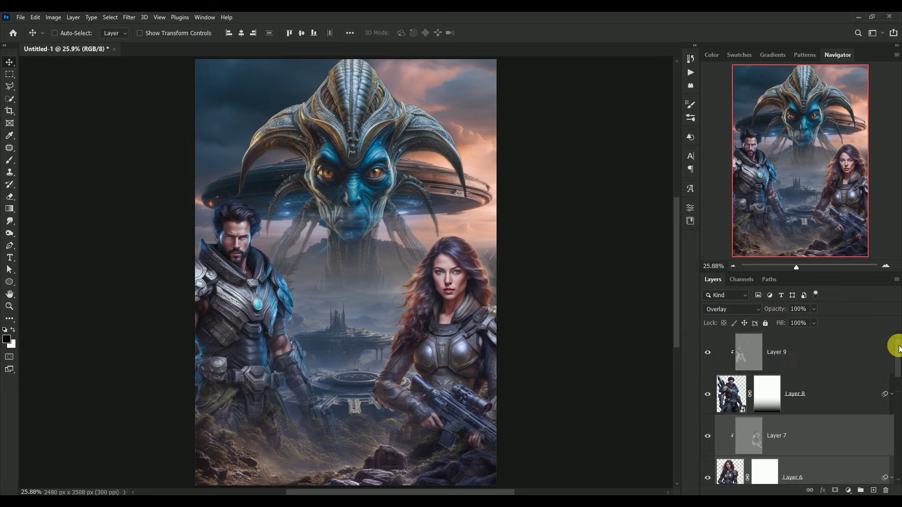
- Stamp all visible layers into a new top Layer 10 and convert it to a smart object
{"action": "left_click", "coordinate": [749, 348]}
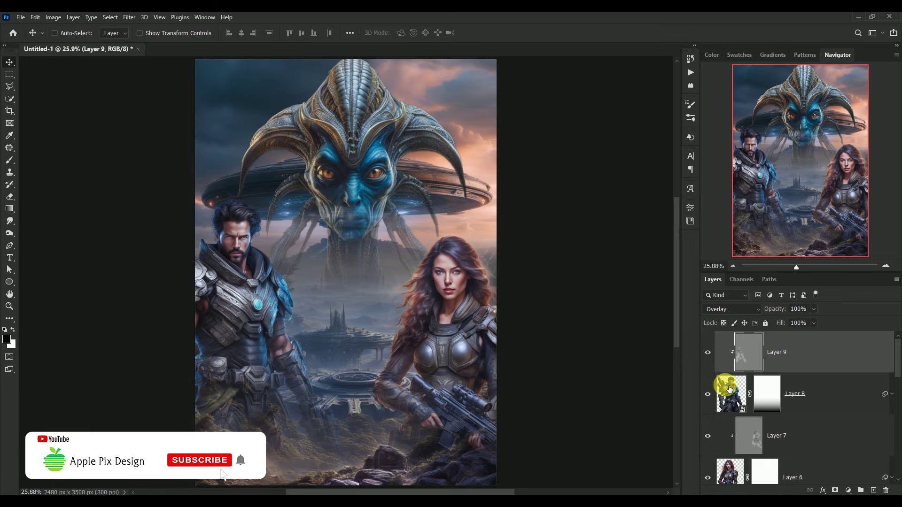
{"action": "left_click", "coordinate": [724, 388]}
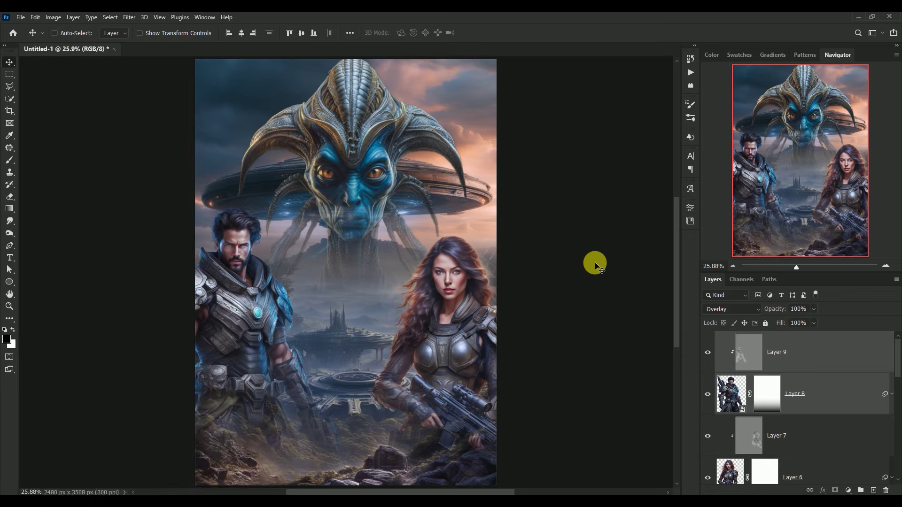
{"action": "left_click", "coordinate": [742, 349]}
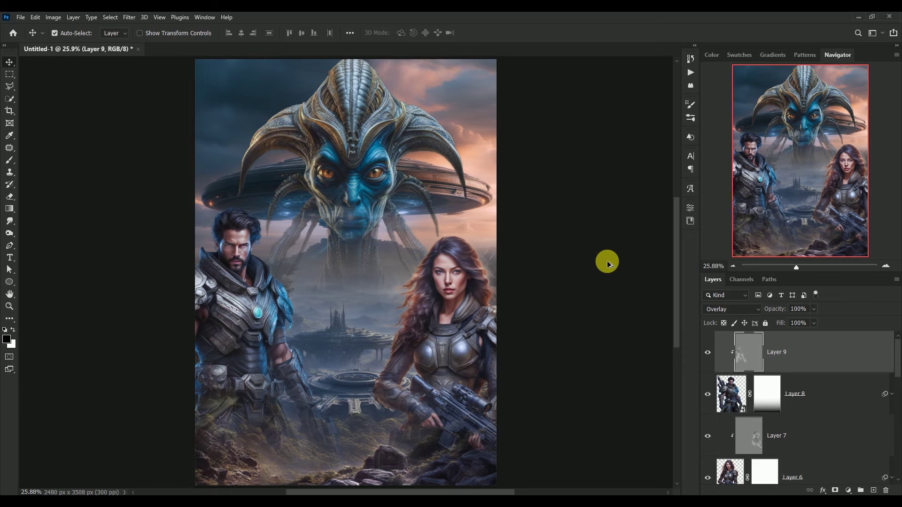
{"action": "key", "text": "ctrl+shift+alt+n"}
{"action": "right_click", "coordinate": [786, 349]}
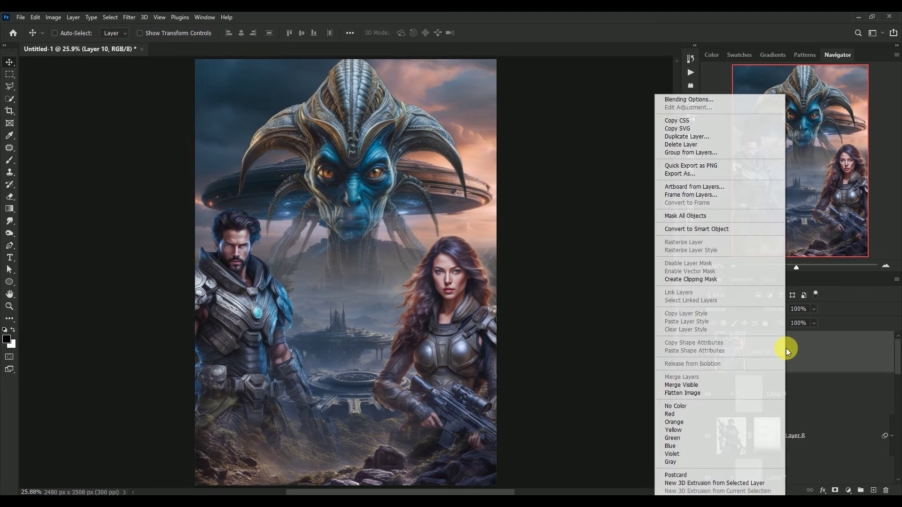
{"action": "left_click", "coordinate": [742, 229]}
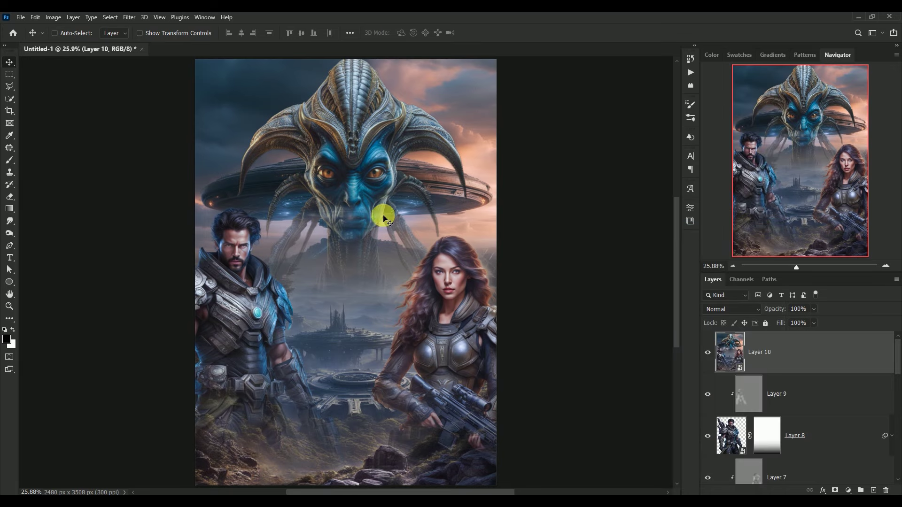
{"action": "left_click", "coordinate": [128, 17]}
{"action": "mouse_move", "coordinate": [147, 231]}
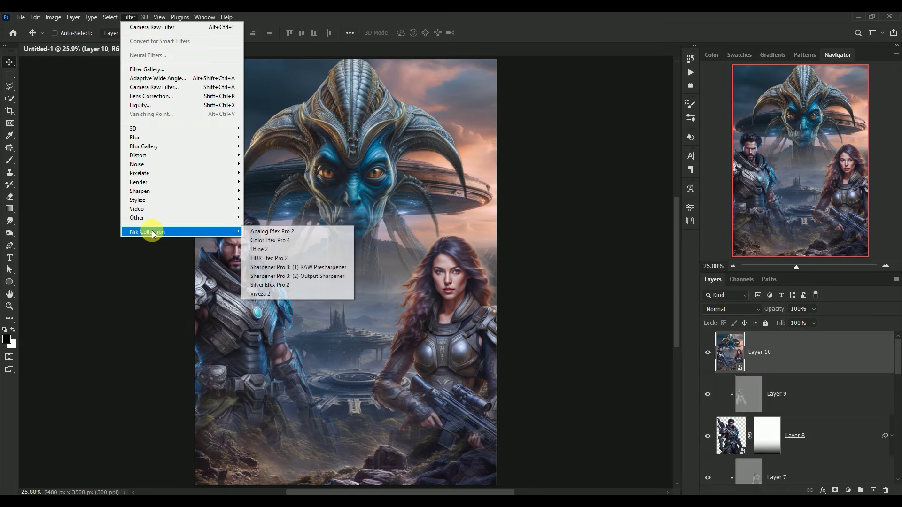
- In Color Efex Pro 4, apply Cross Processing method T01 and add Detail Extractor at 7%
{"action": "left_click", "coordinate": [254, 239]}
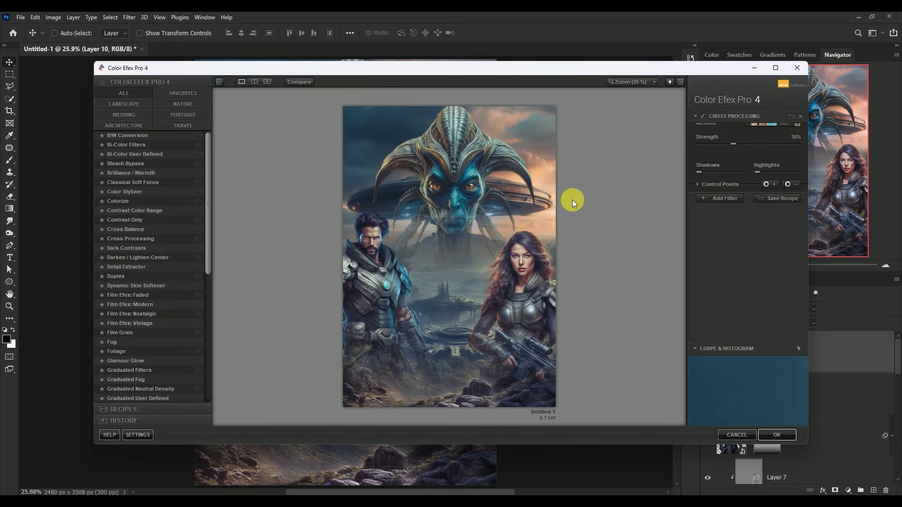
{"action": "left_click", "coordinate": [761, 137]}
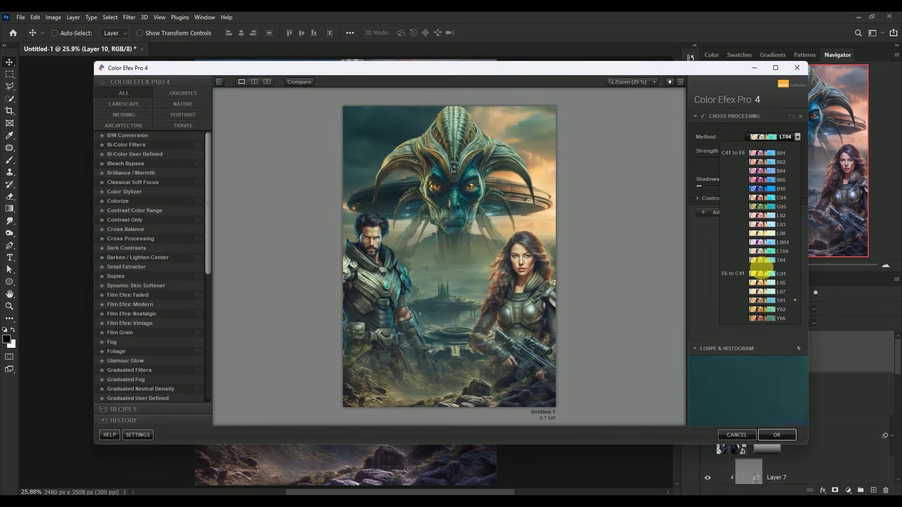
{"action": "left_click", "coordinate": [757, 301]}
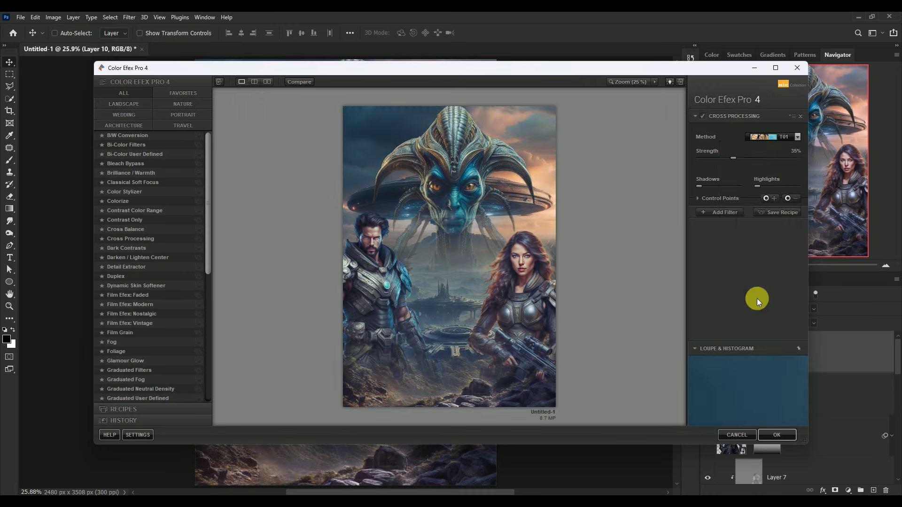
{"action": "left_click", "coordinate": [732, 213]}
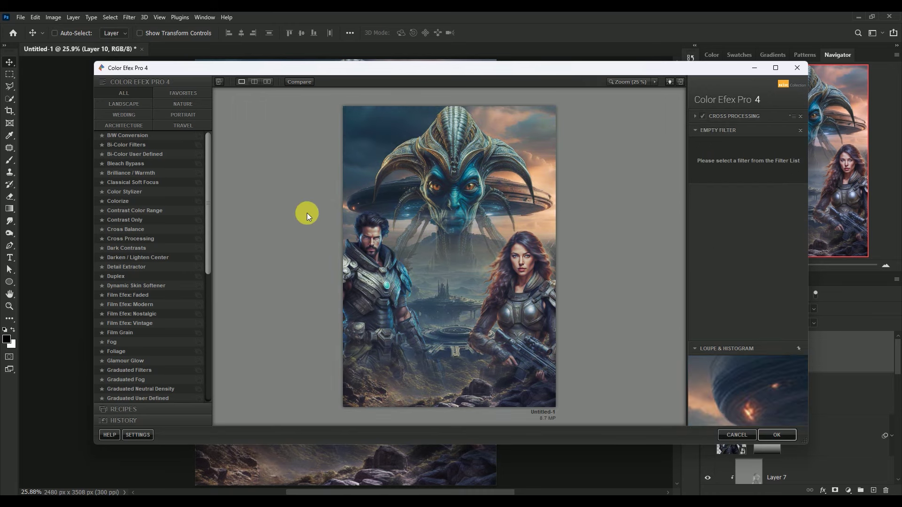
{"action": "left_click", "coordinate": [134, 267]}
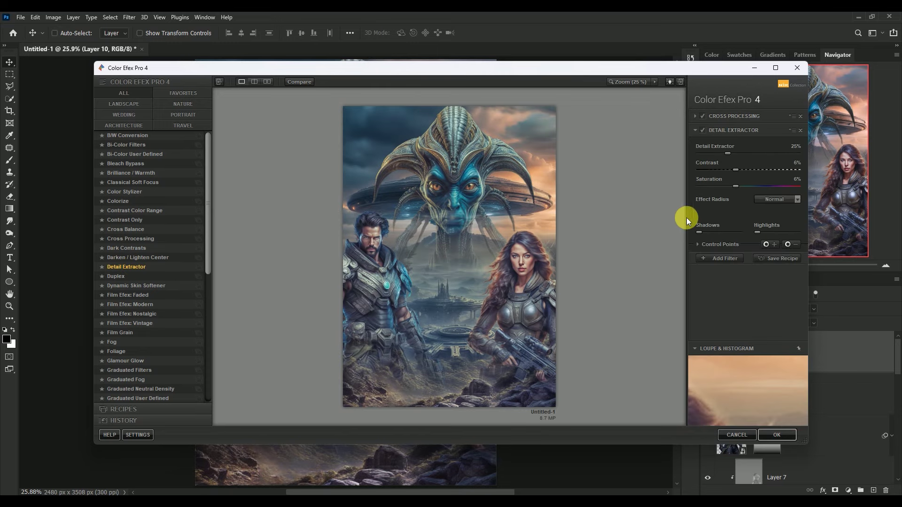
{"action": "left_click", "coordinate": [791, 156]}
{"action": "left_click_drag", "start_coordinate": [792, 147], "coordinate": [770, 148]}
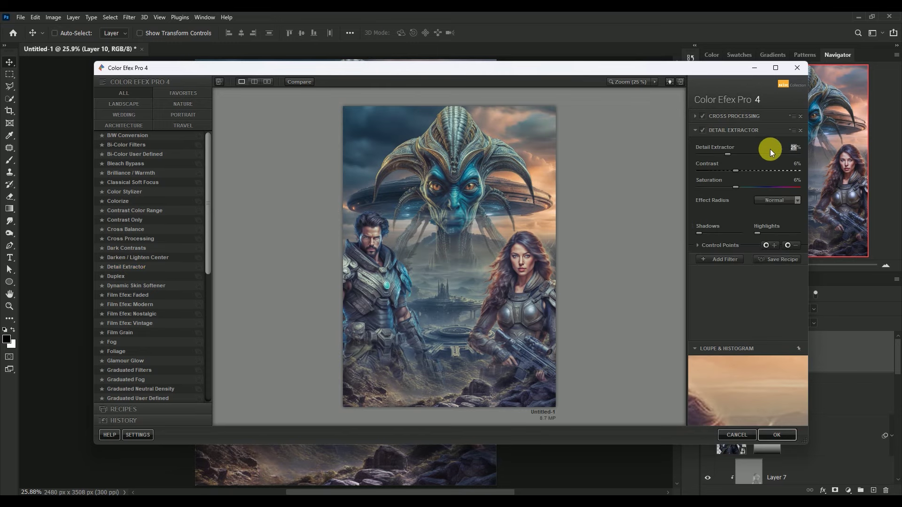
{"action": "left_click", "coordinate": [794, 165]}
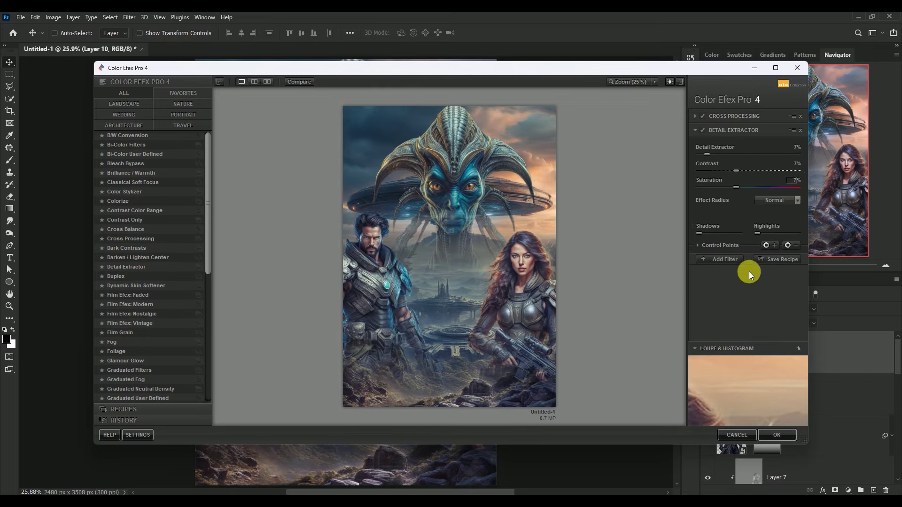
{"action": "left_click", "coordinate": [732, 260]}
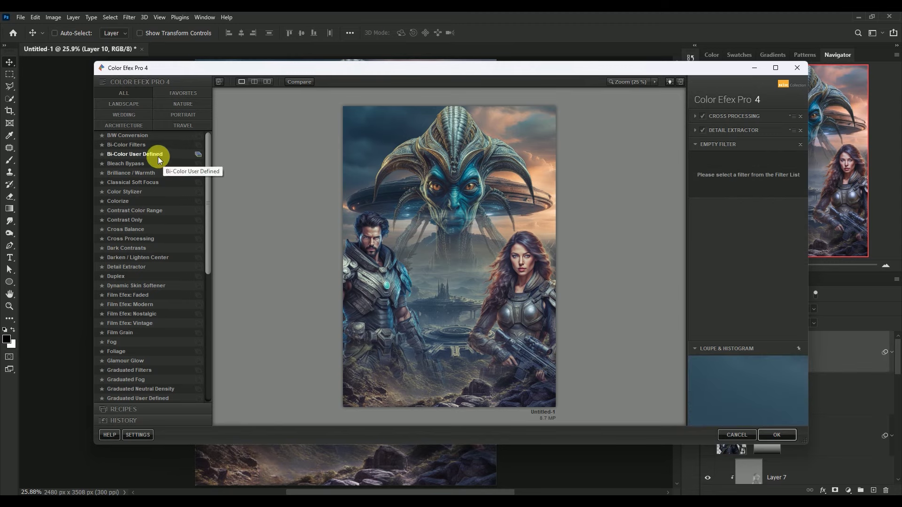
- Add Bi-Color Filters with the Violet/Pink 3 colour set at 22% opacity
{"action": "left_click", "coordinate": [135, 144]}
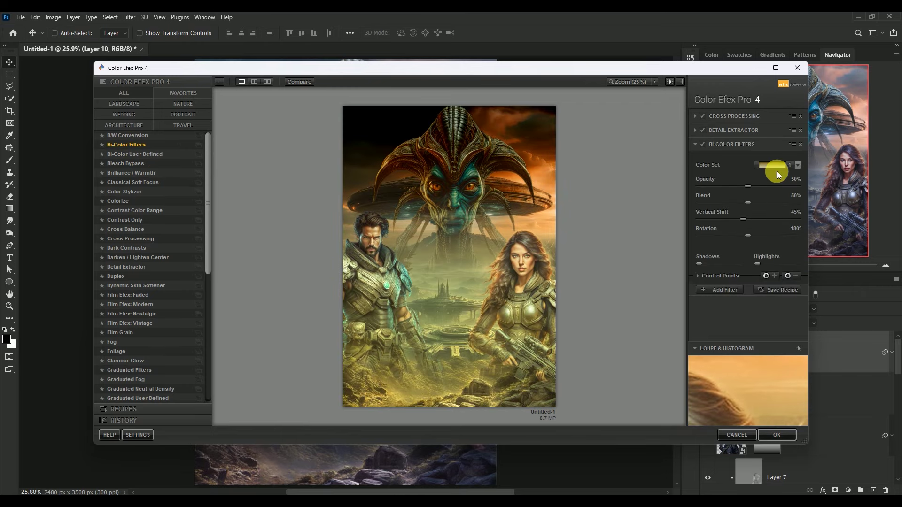
{"action": "left_click", "coordinate": [774, 165]}
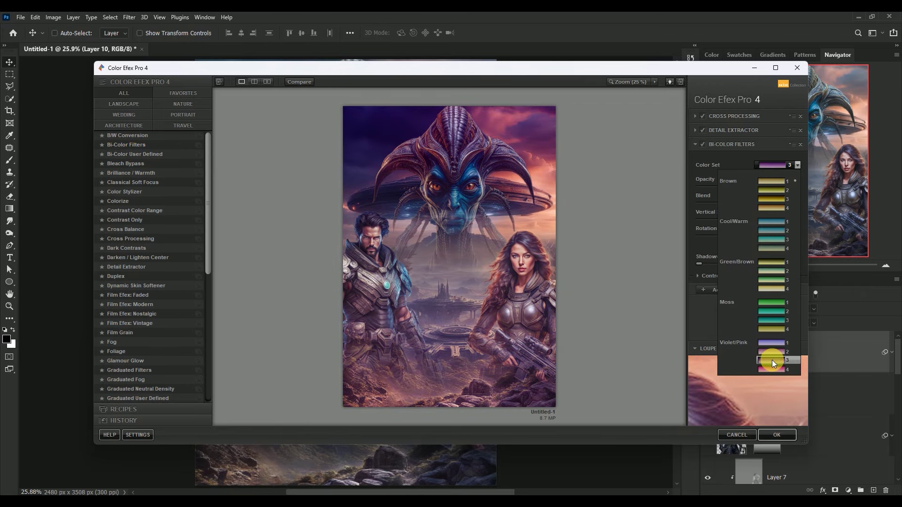
{"action": "left_click", "coordinate": [773, 359]}
{"action": "left_click", "coordinate": [794, 179]}
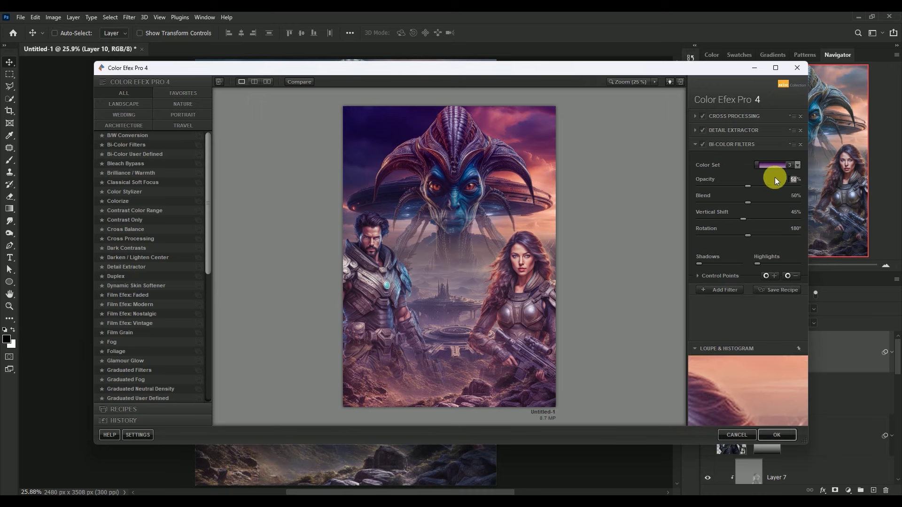
{"action": "type", "text": "22"}
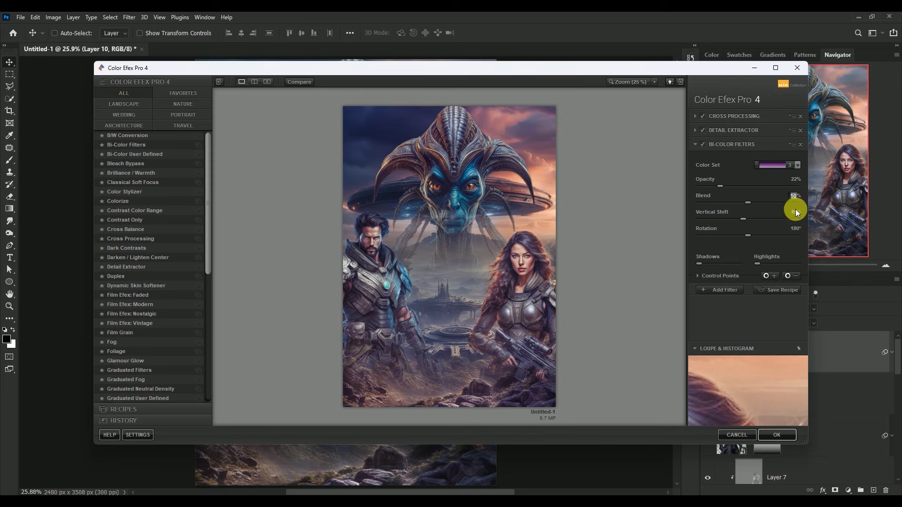
- Apply the Color Efex Pro 4 filter stack to the poster as a smart filter
{"action": "left_click", "coordinate": [795, 229]}
{"action": "left_click", "coordinate": [726, 289]}
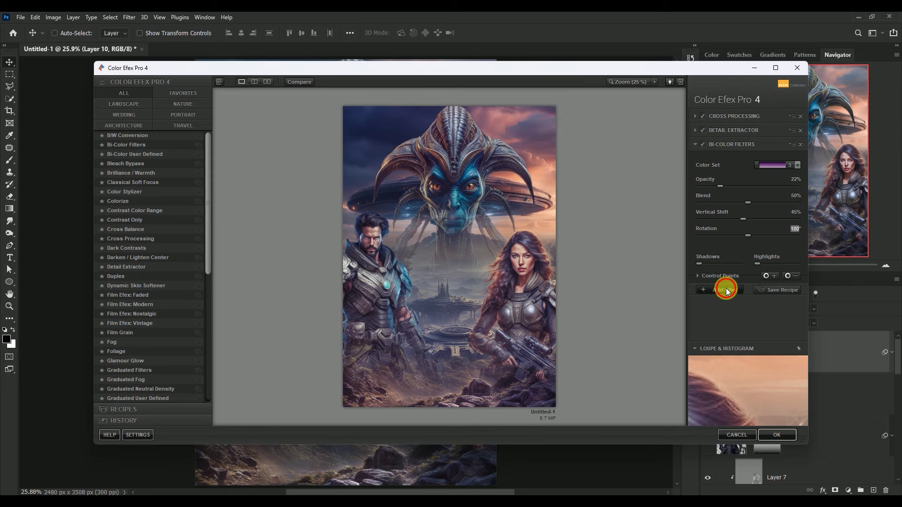
{"action": "left_click", "coordinate": [778, 435]}
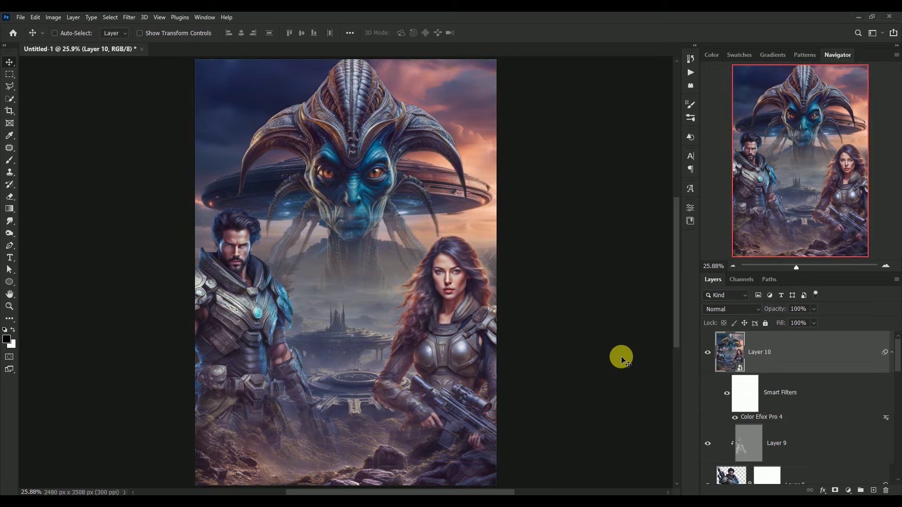
- Compare Layer 10's before and after, then stamp visible into Layer 11 as a smart object
{"action": "left_click", "coordinate": [891, 353]}
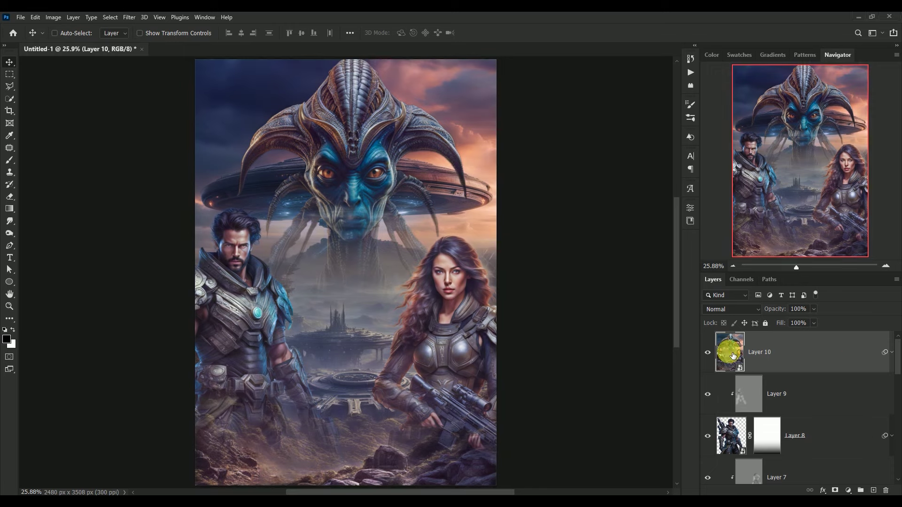
{"action": "left_click", "coordinate": [707, 353]}
{"action": "left_click", "coordinate": [707, 354]}
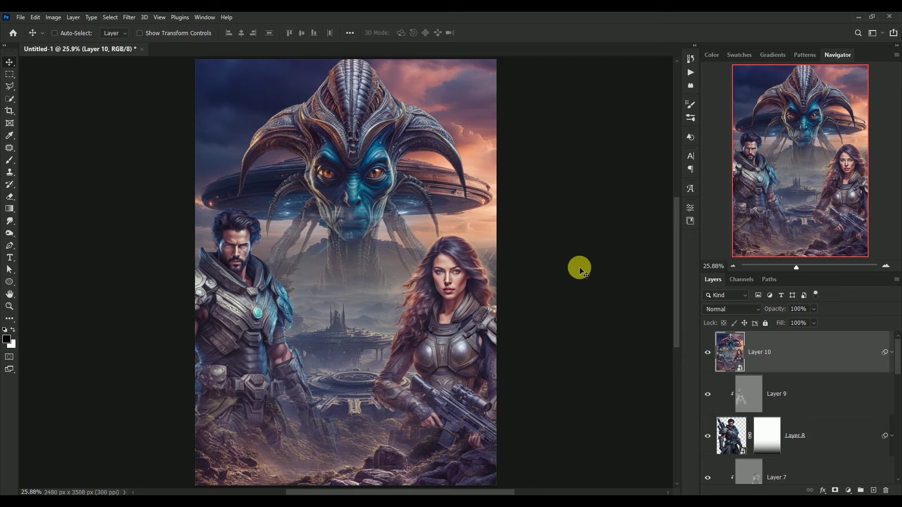
{"action": "key", "text": "ctrl+alt+shift+e"}
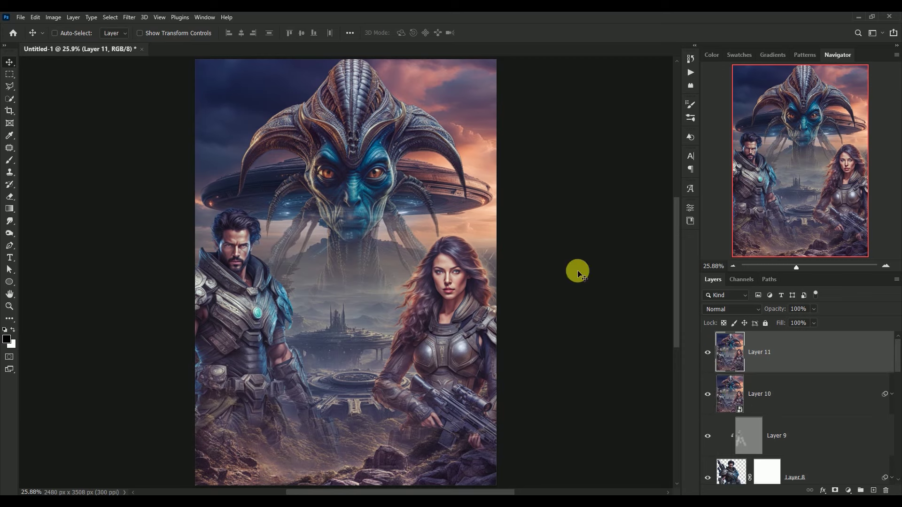
{"action": "right_click", "coordinate": [805, 355]}
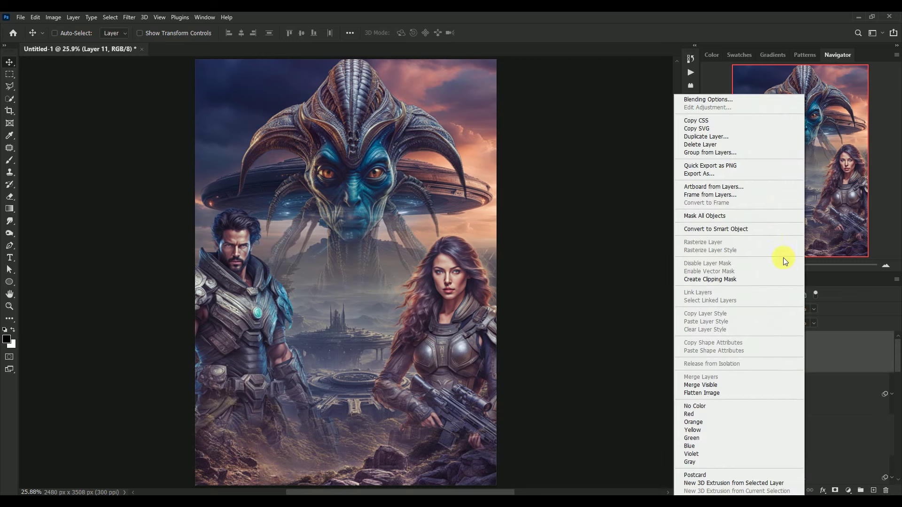
{"action": "left_click", "coordinate": [761, 229]}
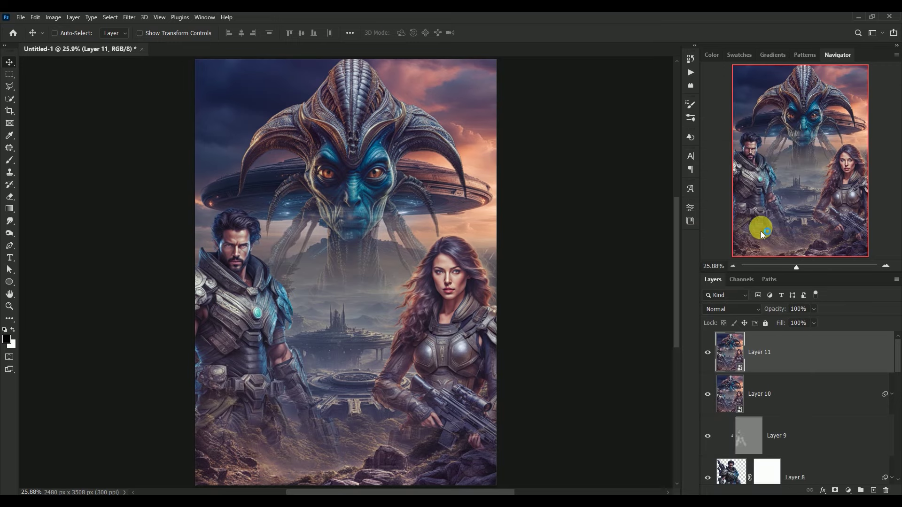
{"action": "left_click", "coordinate": [129, 17]}
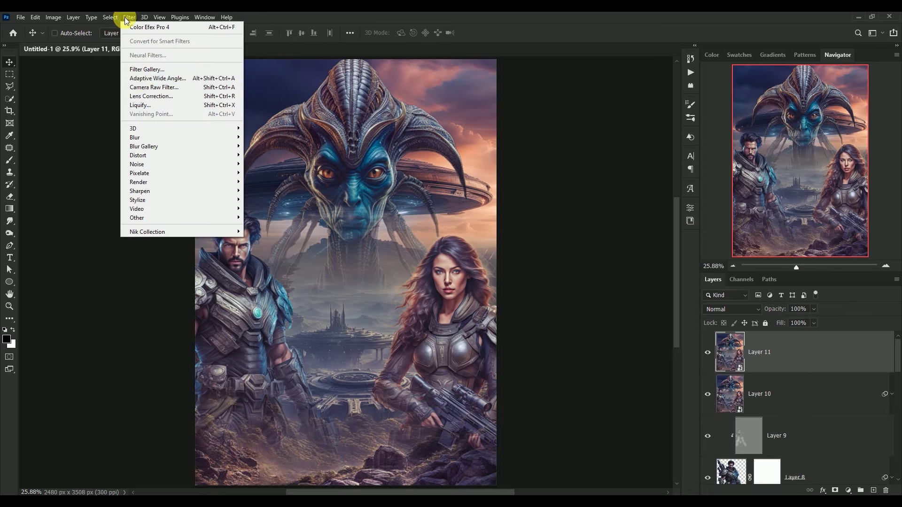
- Apply the Camera Raw preset Creative - Warm Shadows to Layer 11 at amount 20
{"action": "left_click", "coordinate": [141, 88]}
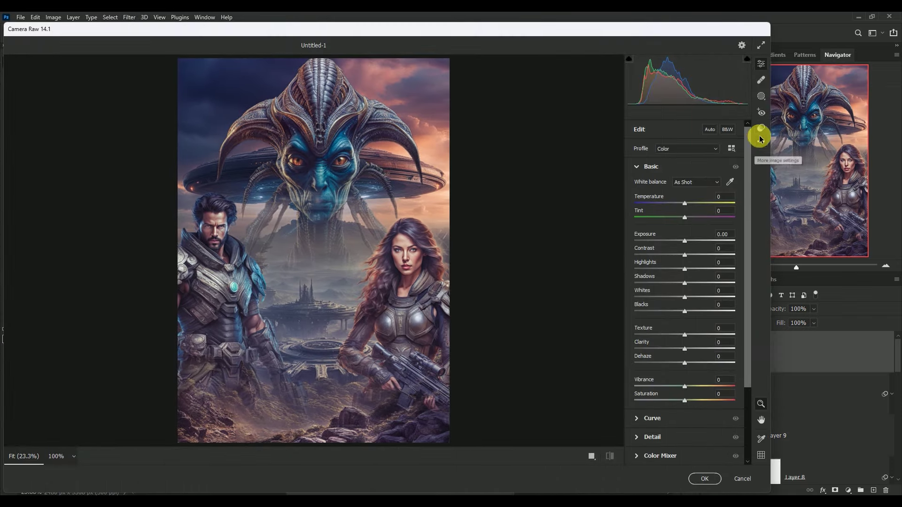
{"action": "left_click", "coordinate": [761, 128]}
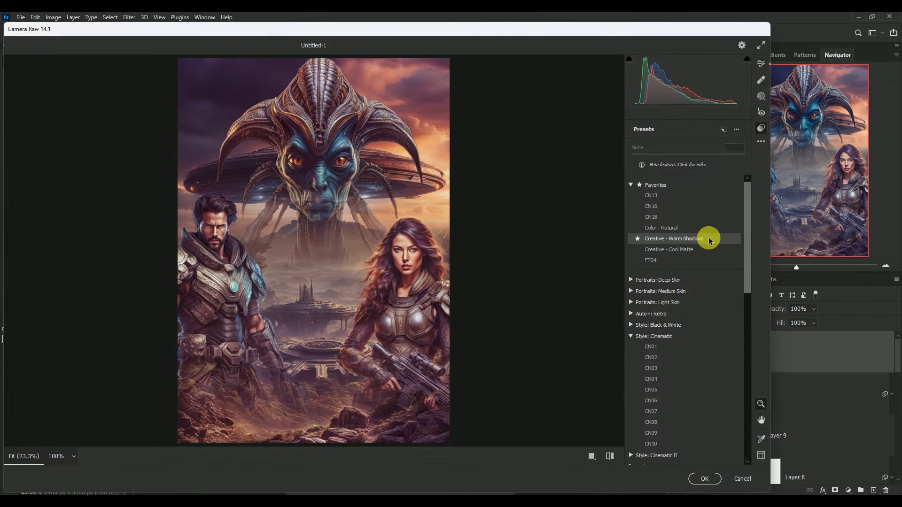
{"action": "left_click", "coordinate": [707, 238]}
{"action": "left_click", "coordinate": [741, 150]}
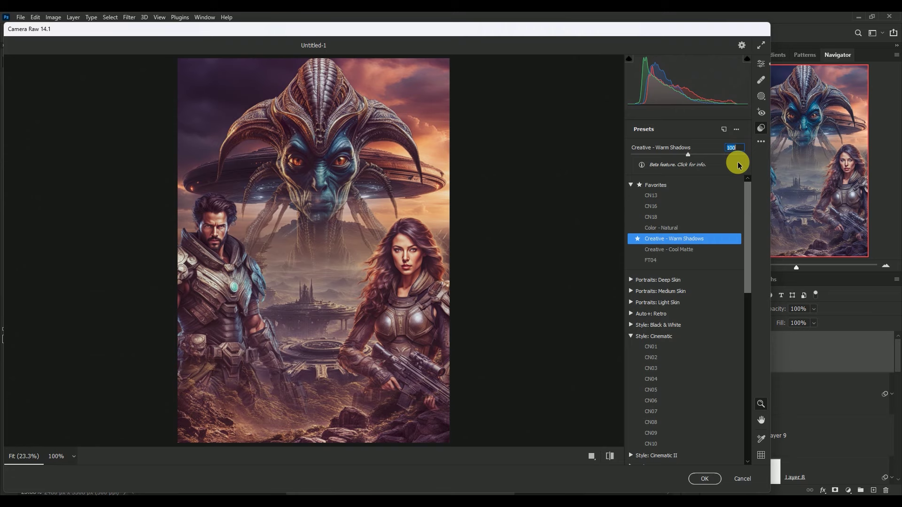
{"action": "type", "text": "20"}
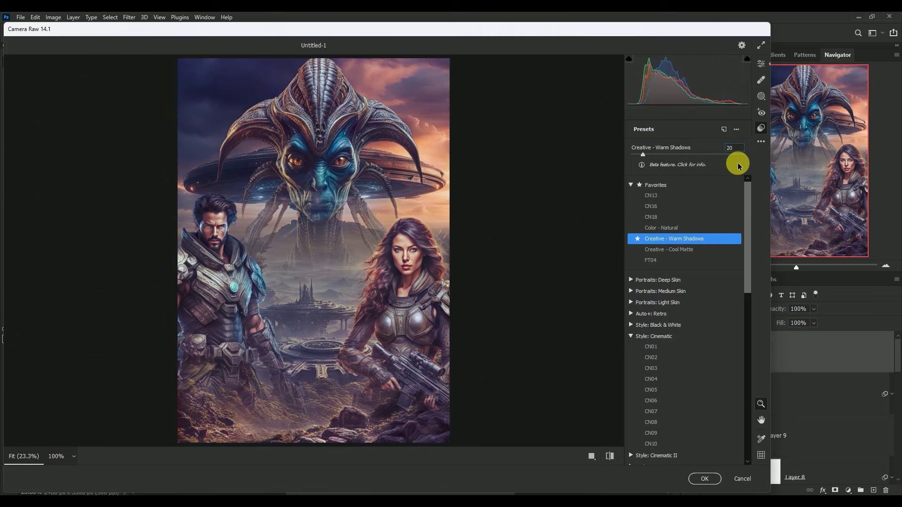
- Set Camera Raw Temperature -7, Tint +20, Highlights -20 and Shadows +20
{"action": "left_click", "coordinate": [761, 64]}
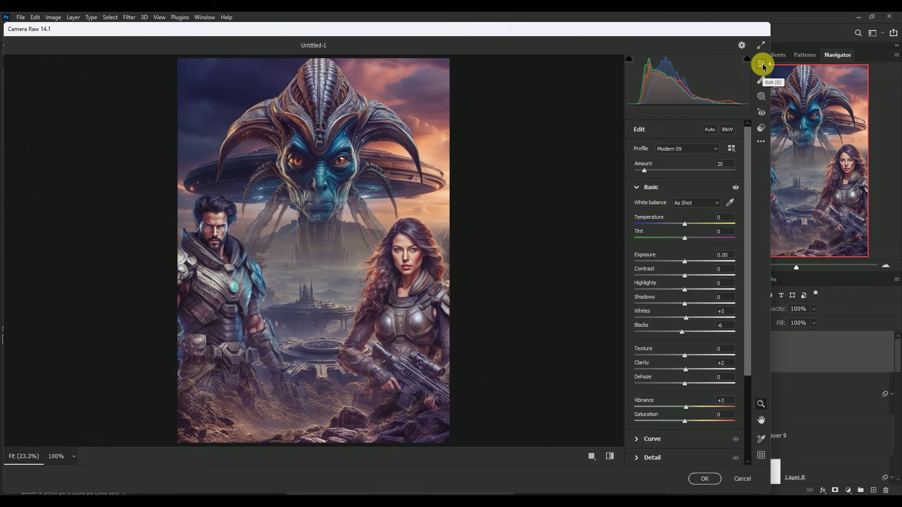
{"action": "left_click", "coordinate": [726, 220]}
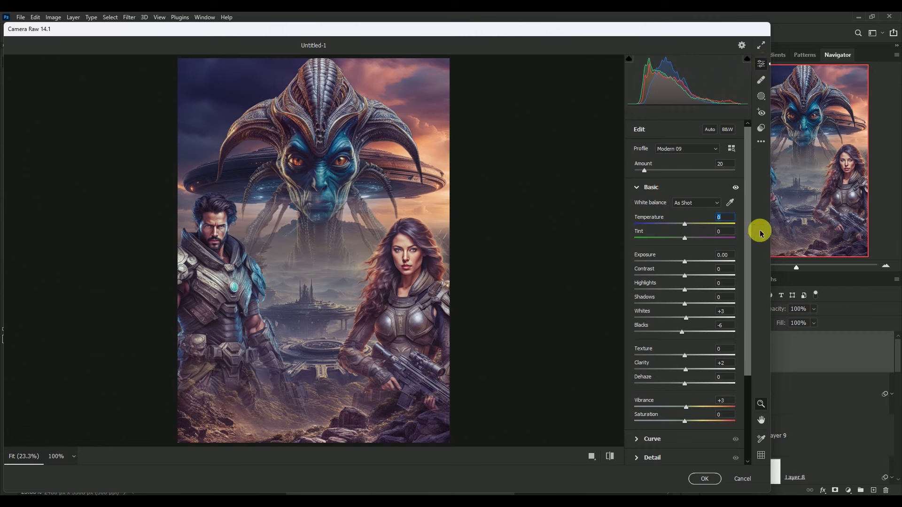
{"action": "type", "text": "-7"}
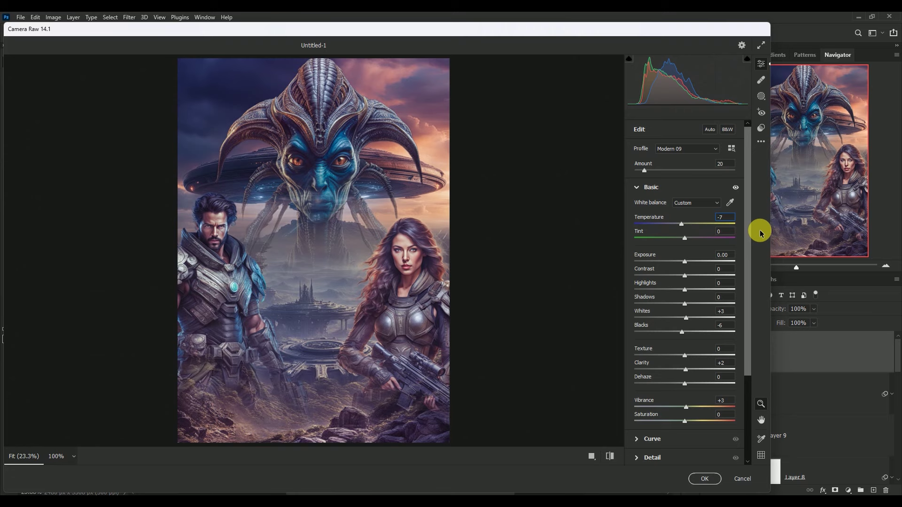
{"action": "key", "text": "Tab"}
{"action": "type", "text": "+20"}
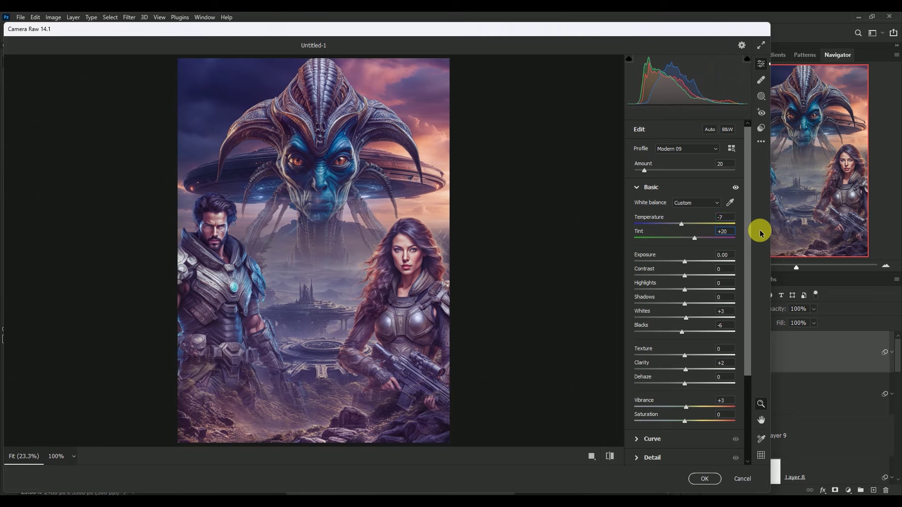
{"action": "key", "text": "Tab"}
{"action": "key", "text": "Tab"}
- Set Whites +4, Texture +15, Clarity +22, Vibrance +7 and apply Camera Raw to Layer 11
{"action": "key", "text": "Tab"}
{"action": "type", "text": "-2"}
{"action": "type", "text": "0"}
{"action": "key", "text": "Tab"}
{"action": "type", "text": "20"}
{"action": "key", "text": "Tab"}
{"action": "type", "text": "4"}
{"action": "key", "text": "Tab"}
{"action": "key", "text": "Tab"}
{"action": "type", "text": "5"}
{"action": "key", "text": "Tab"}
{"action": "type", "text": "+"}
{"action": "type", "text": "2"}
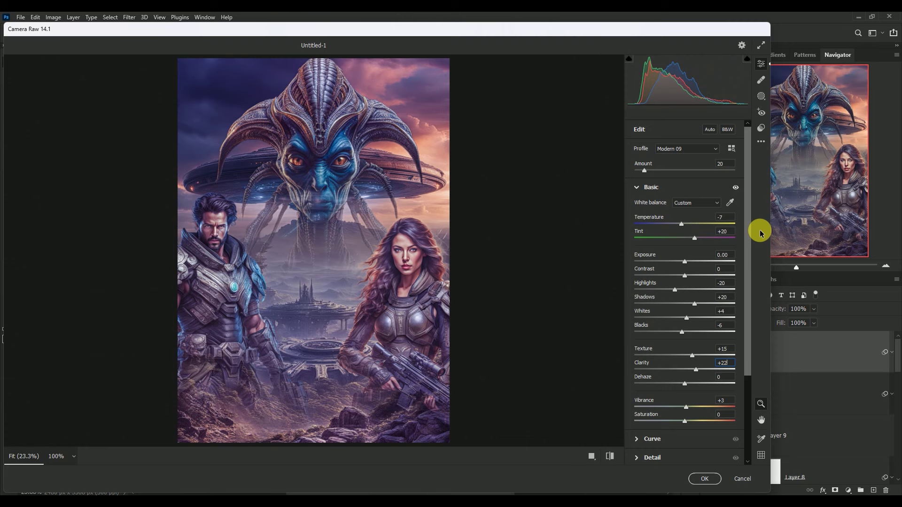
{"action": "key", "text": "Tab"}
{"action": "type", "text": "7"}
{"action": "left_click", "coordinate": [704, 478]}
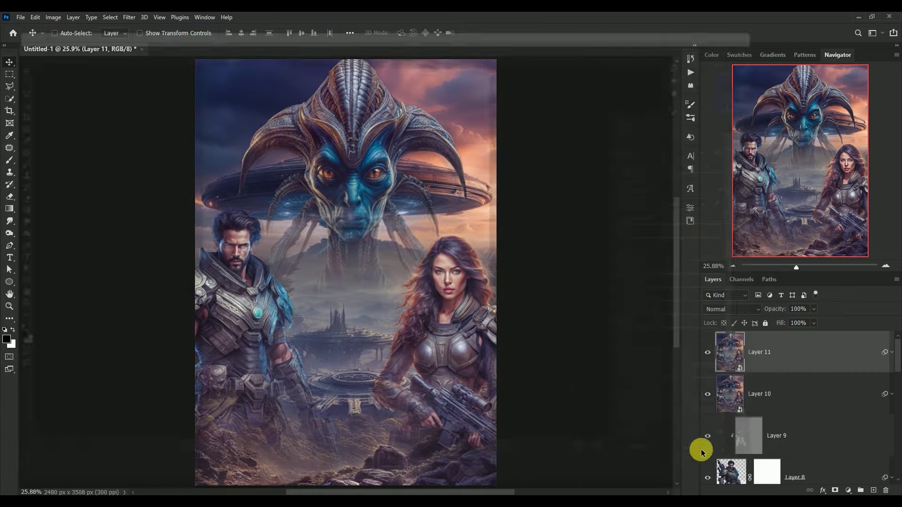
- Add a Color Lookup adjustment layer clipped to Layer 11
{"action": "left_click", "coordinate": [892, 352]}
{"action": "left_click", "coordinate": [708, 353]}
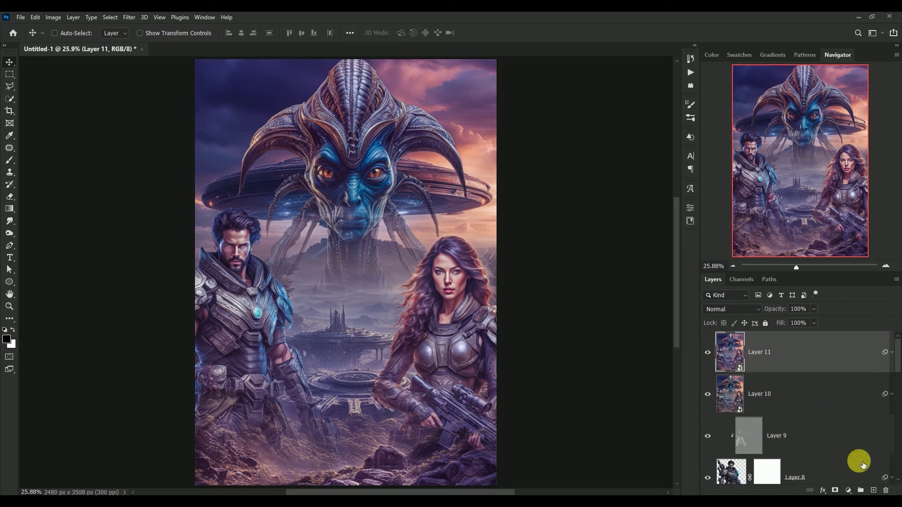
{"action": "left_click", "coordinate": [848, 489]}
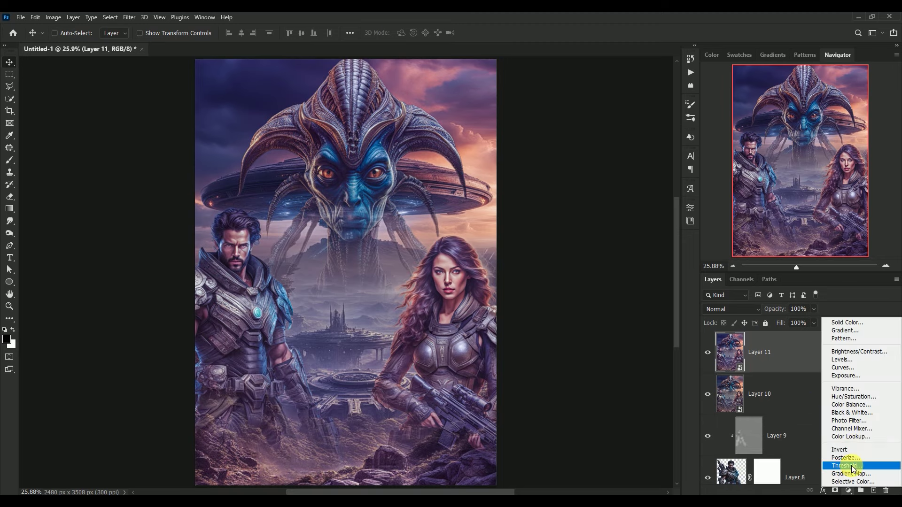
{"action": "left_click", "coordinate": [853, 437]}
{"action": "left_click", "coordinate": [609, 446]}
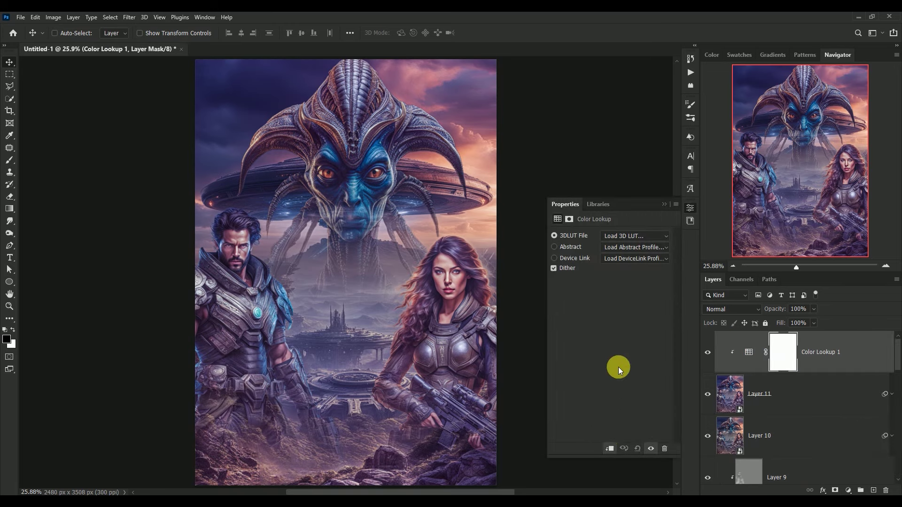
- Load the TensionGreen.3DL look and set the lookup layer to 20% opacity
{"action": "left_click", "coordinate": [628, 236]}
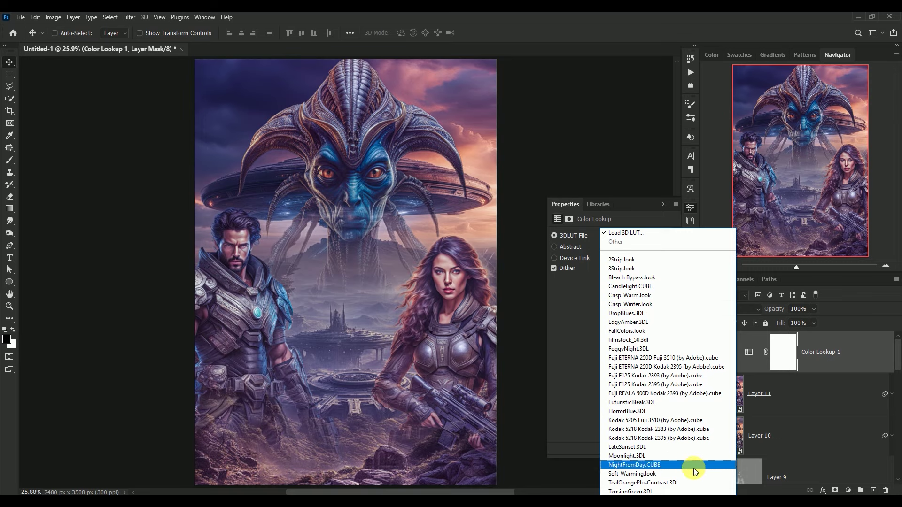
{"action": "left_click", "coordinate": [668, 492]}
{"action": "left_click", "coordinate": [798, 310]}
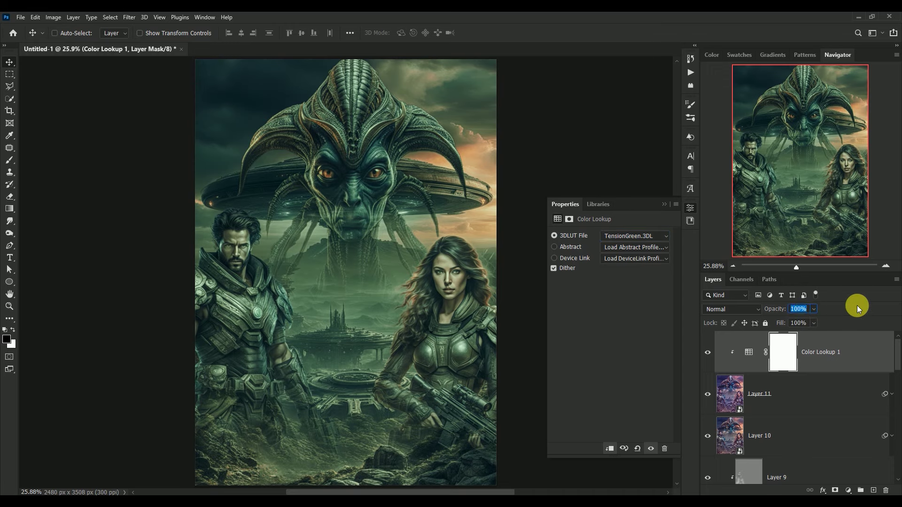
{"action": "type", "text": "20"}
{"action": "key", "text": "Return"}
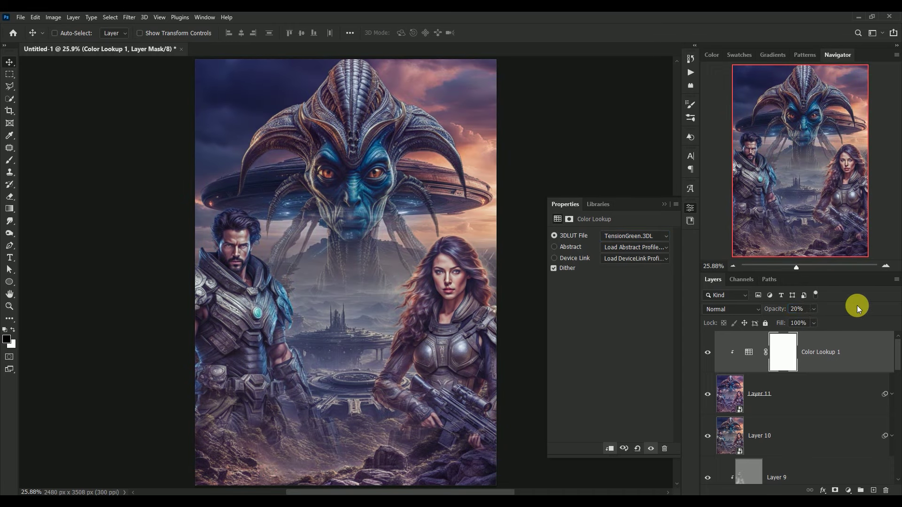
{"action": "left_click", "coordinate": [667, 209]}
{"action": "left_click", "coordinate": [707, 352]}
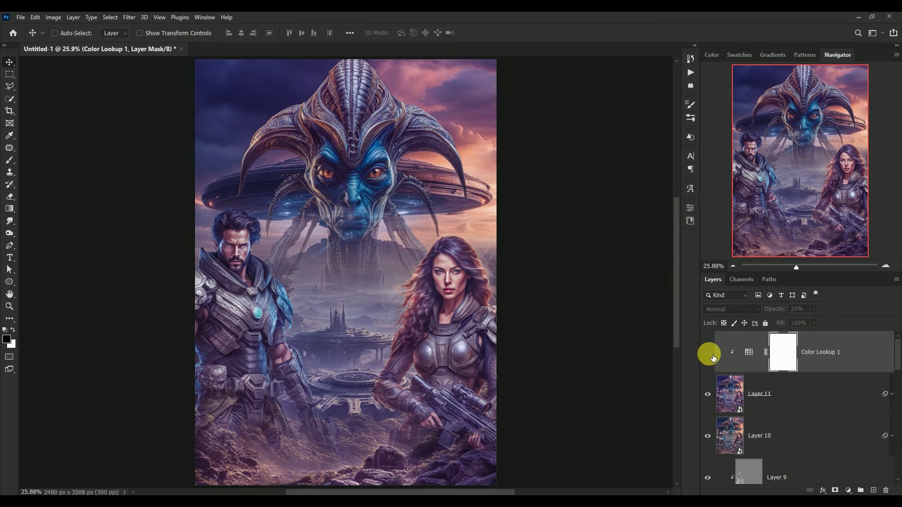
{"action": "left_click", "coordinate": [711, 356]}
{"action": "key", "text": "ctrl+minus"}
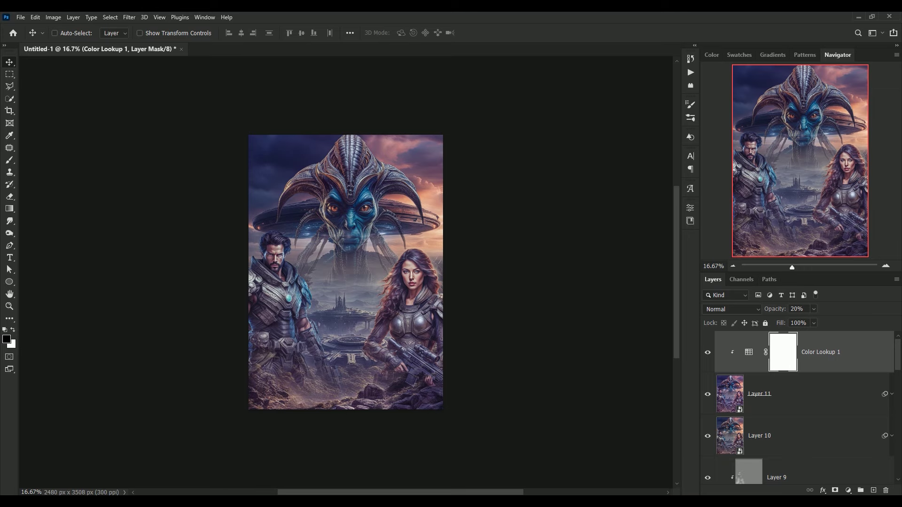
{"action": "key", "text": "ctrl"}
{"action": "key", "text": "ctrl+plus"}
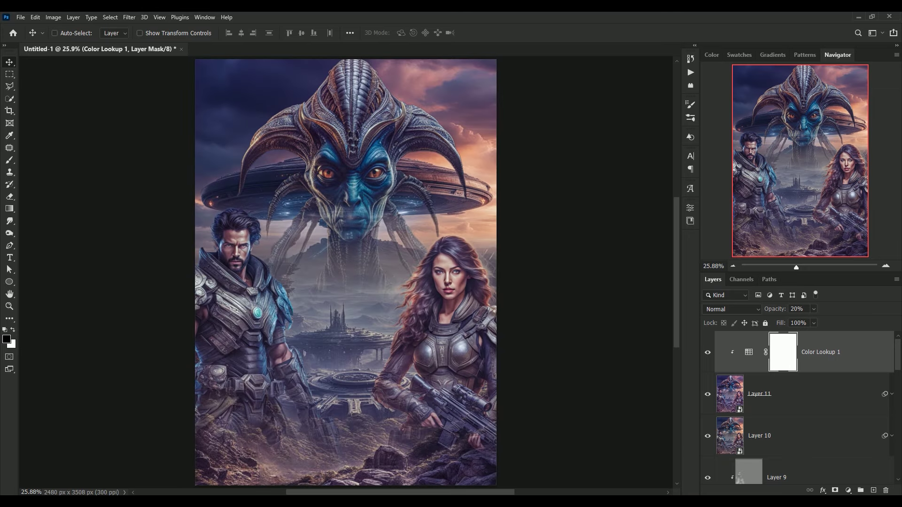